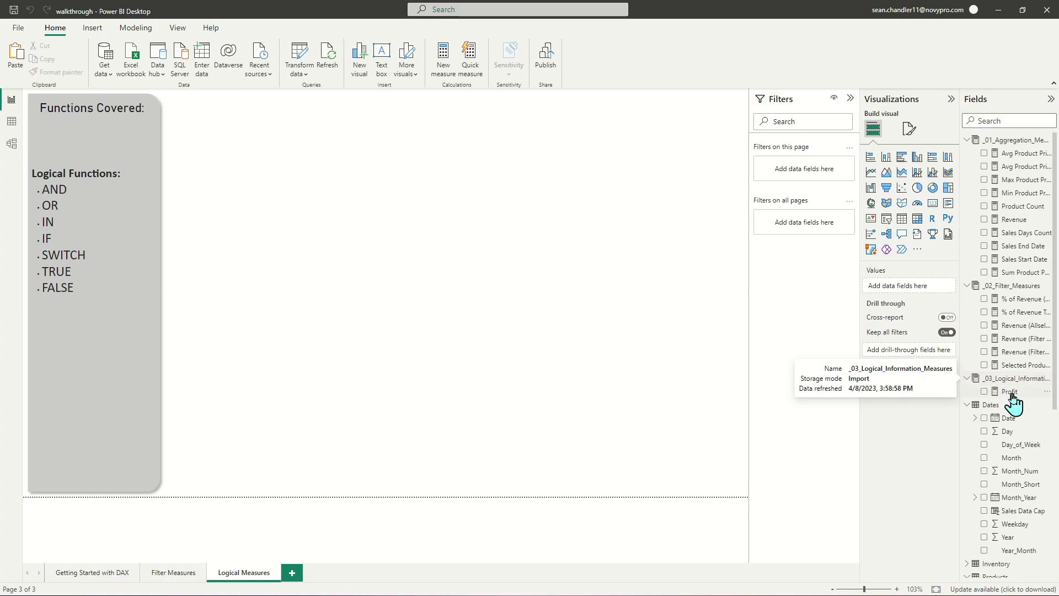
Place Profit as a card showing $4.01M inside the grey Functions Covered panel
left_click(1008, 391)
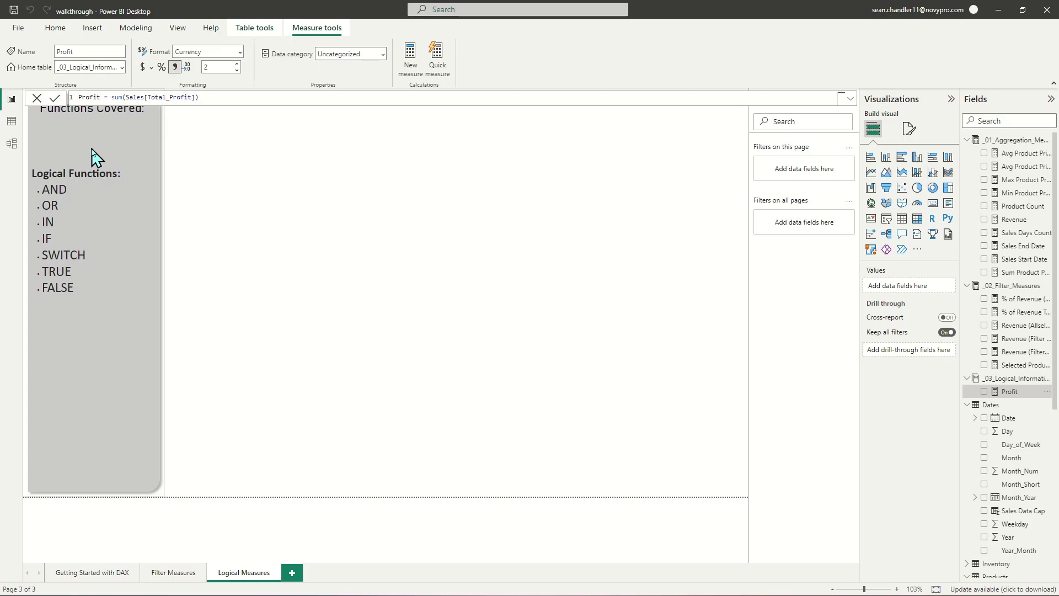
right_click(999, 394)
left_click_drag(1000, 393, 598, 279)
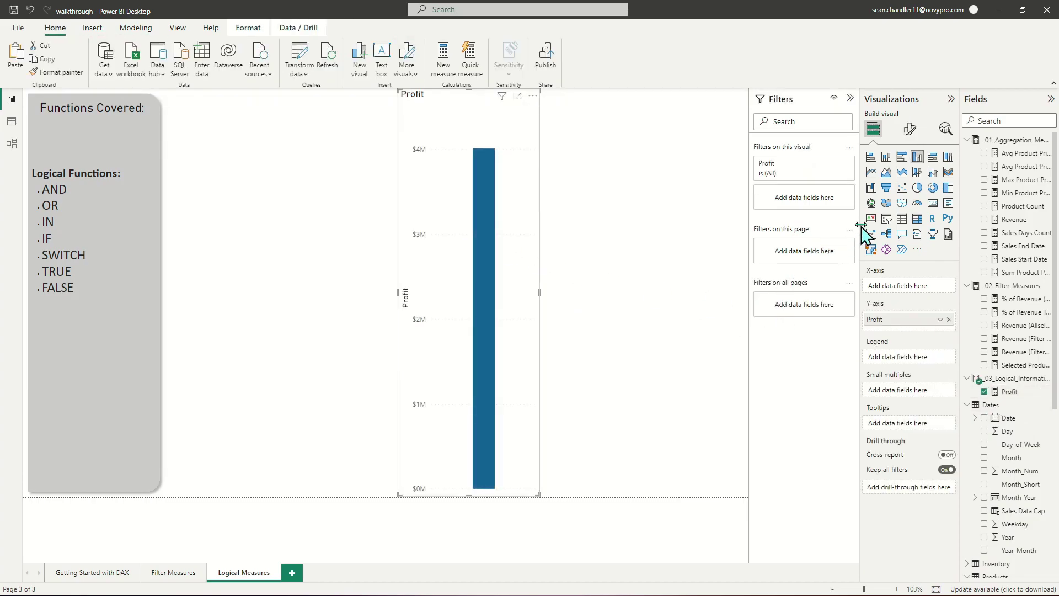
left_click(932, 203)
left_click_drag(537, 496, 118, 385)
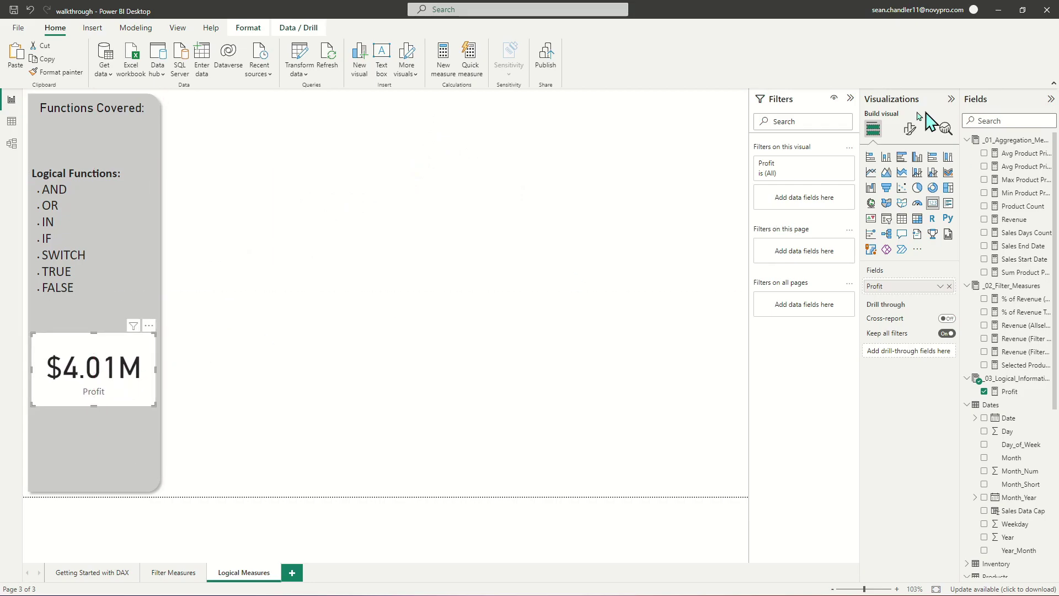
Turn off the Profit card's background under Format > Effects
left_click(910, 128)
left_click(908, 178)
left_click(883, 251)
left_click(945, 273)
left_click(291, 393)
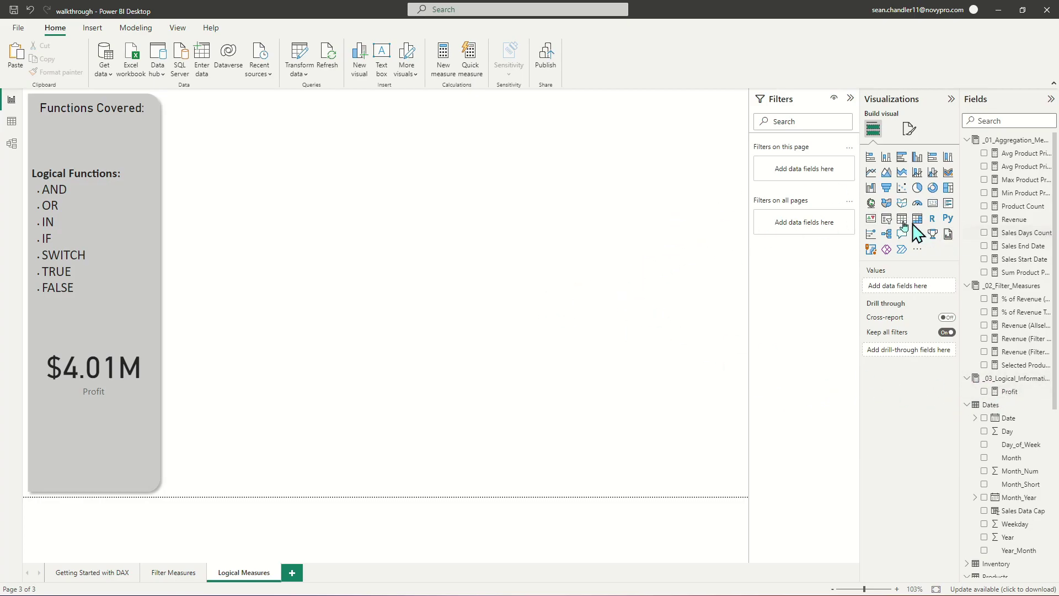
Build a stacked bar chart with Store_Location on the Y-axis and Profit on the X-axis, then enlarge it
left_click(870, 157)
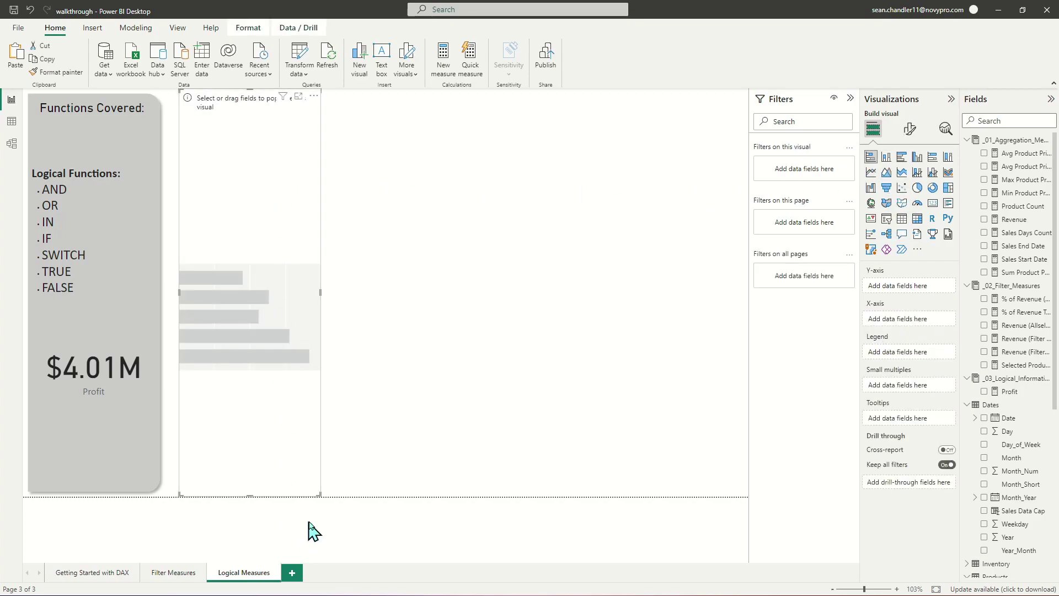
left_click_drag(319, 494, 384, 266)
scroll(1012, 529, "down", 5)
scroll(1013, 549, "down", 1)
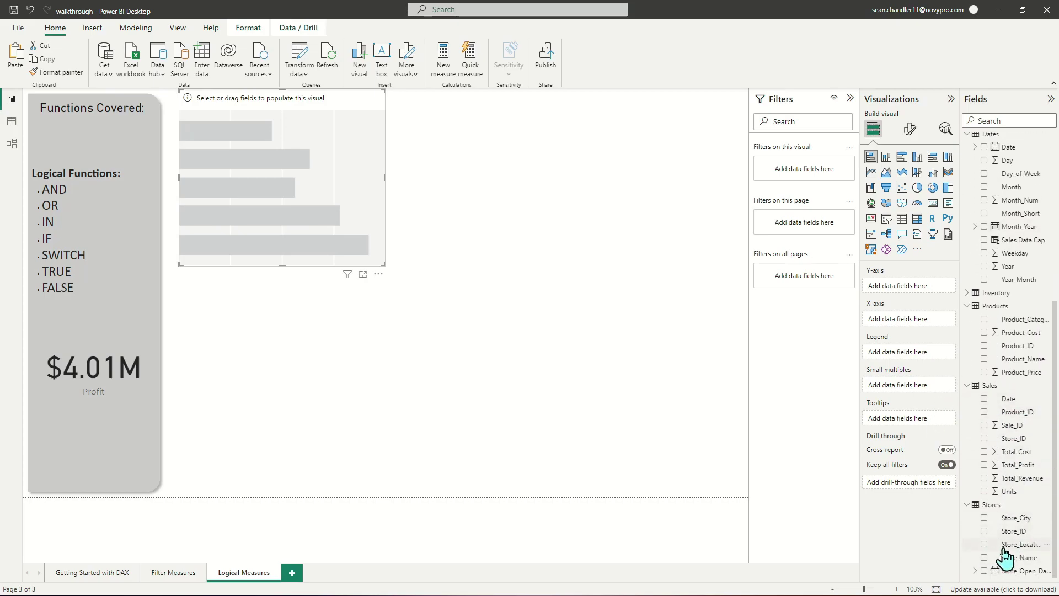
left_click_drag(1012, 545, 320, 118)
scroll(971, 286, "up", 5)
left_click_drag(1009, 392, 897, 327)
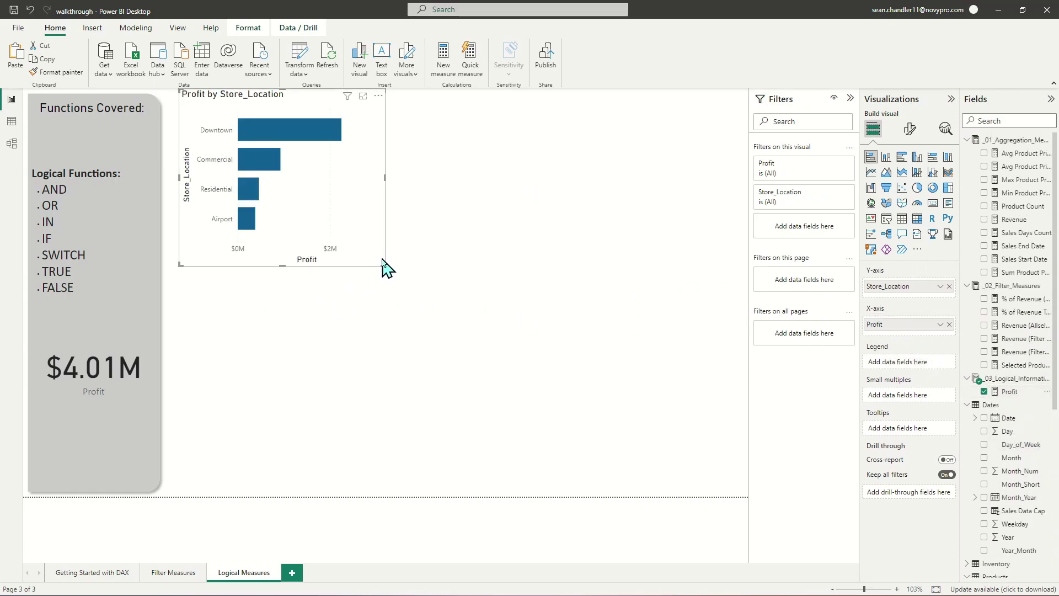
left_click_drag(384, 266, 420, 274)
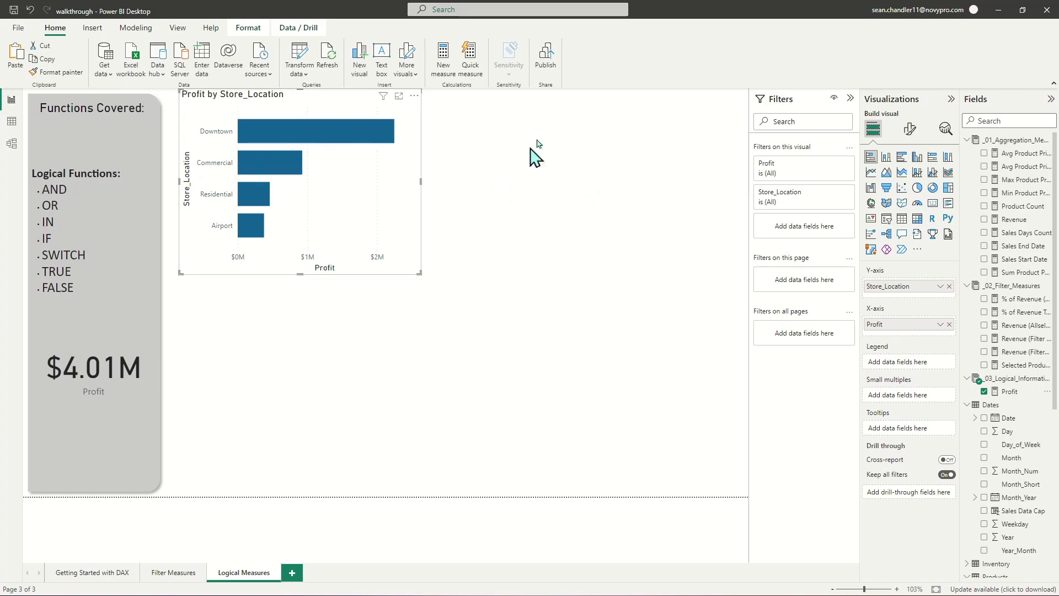
mouse_move(341, 138)
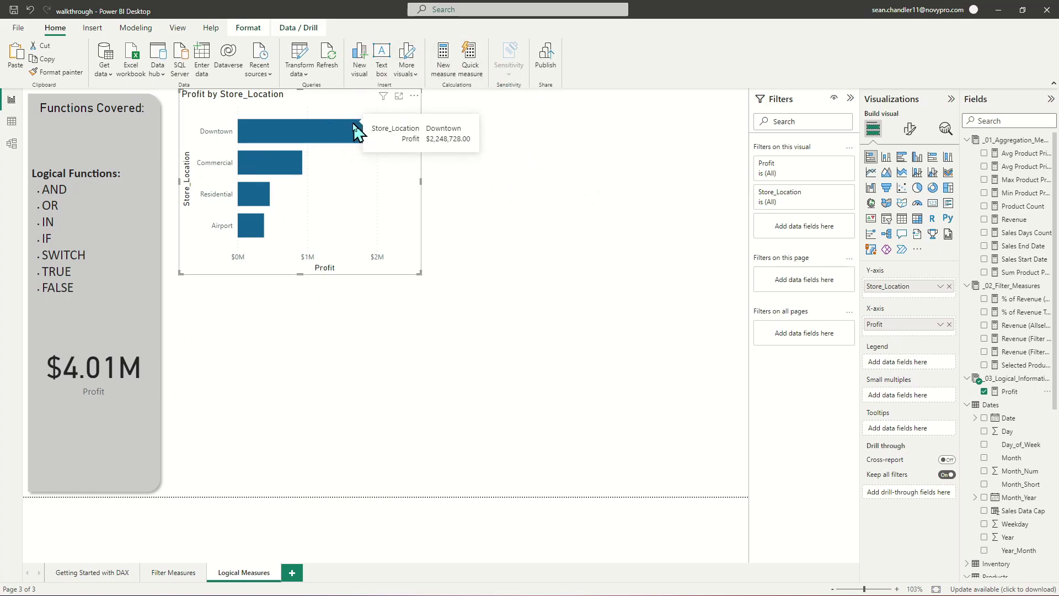
mouse_move(256, 179)
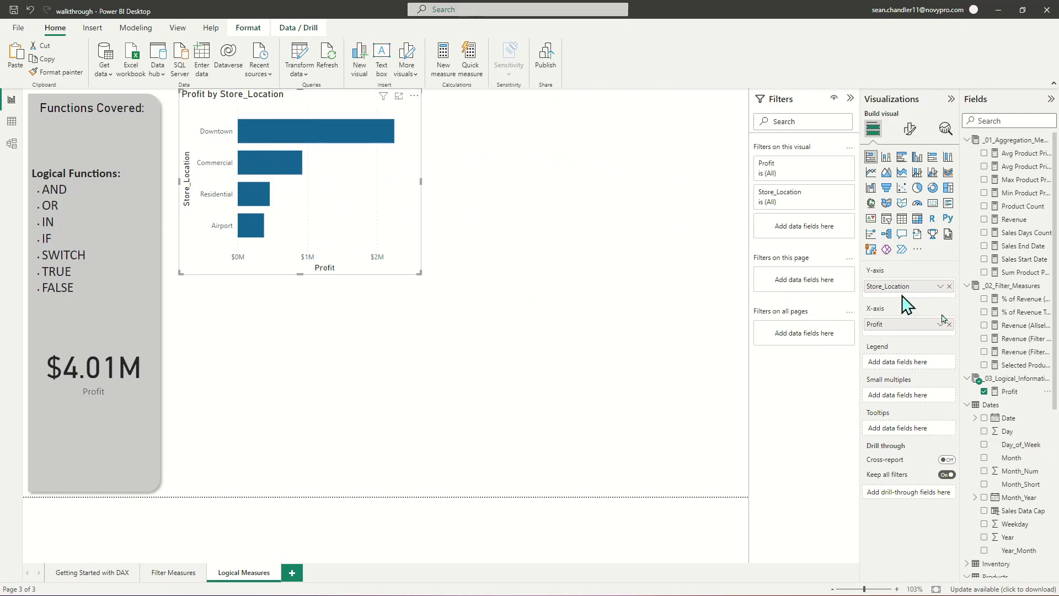
Create the measure Profit (Downtown & Residential) = CALCULATE([Profit])
right_click(1009, 396)
left_click(969, 414)
type("Profit (")
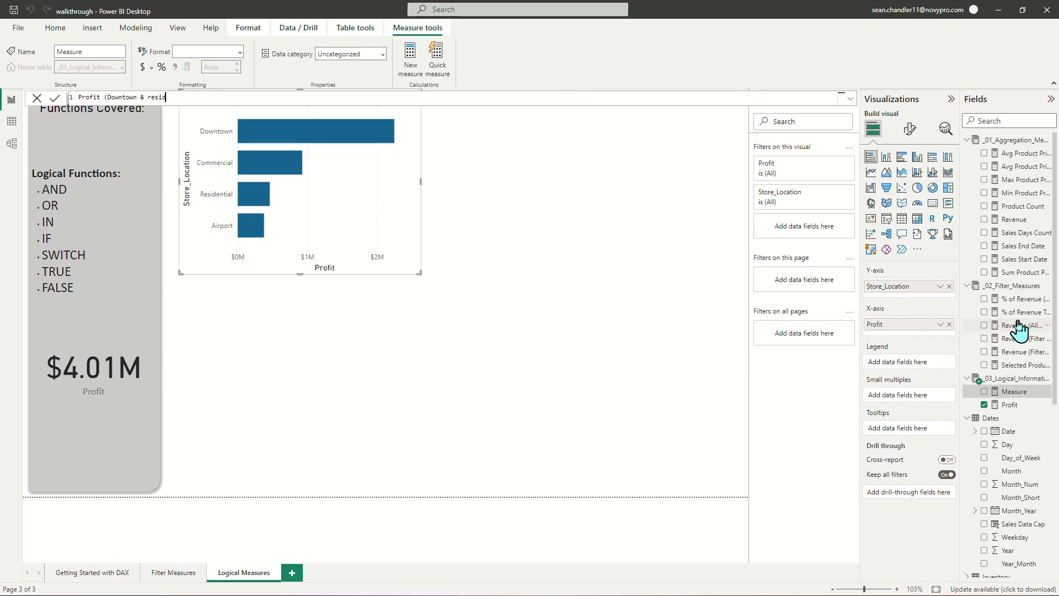
type("Downtown & Residential) = CALCULATE(")
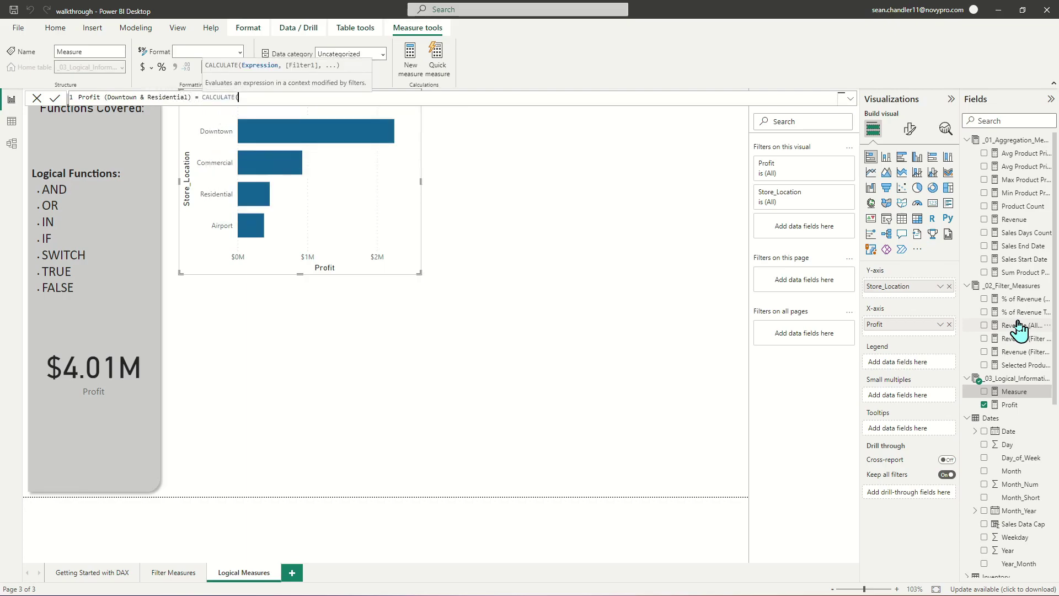
type("[Profit])")
key("Return")
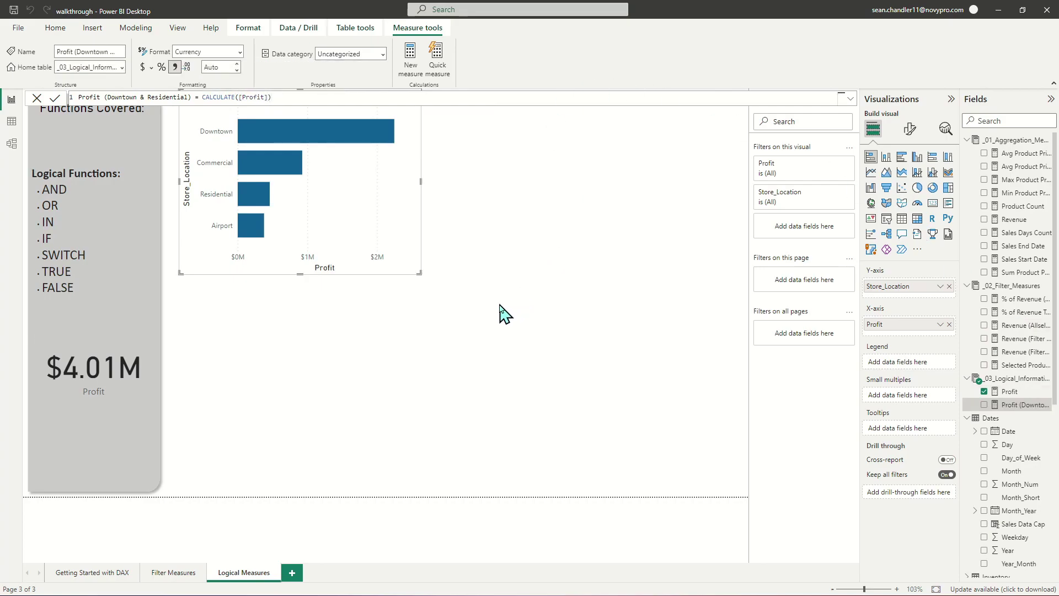
left_click(501, 305)
Duplicate the Profit by Store_Location chart beside the original, swapping Profit for the new measure
left_click(327, 105)
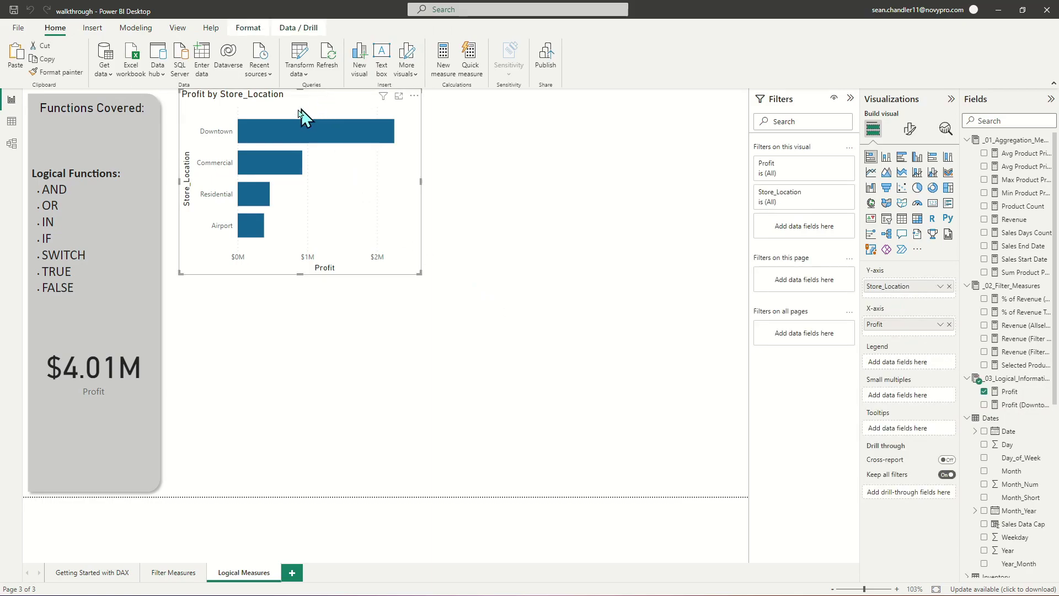
key("ctrl+c")
key("ctrl+v")
left_click_drag(314, 118, 548, 99)
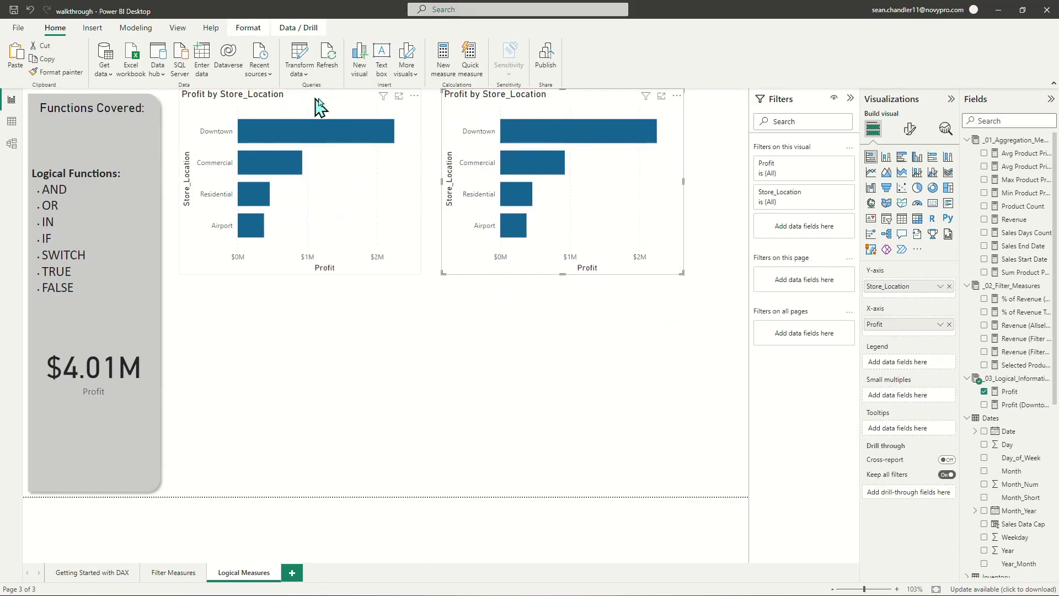
left_click_drag(1021, 404, 937, 331)
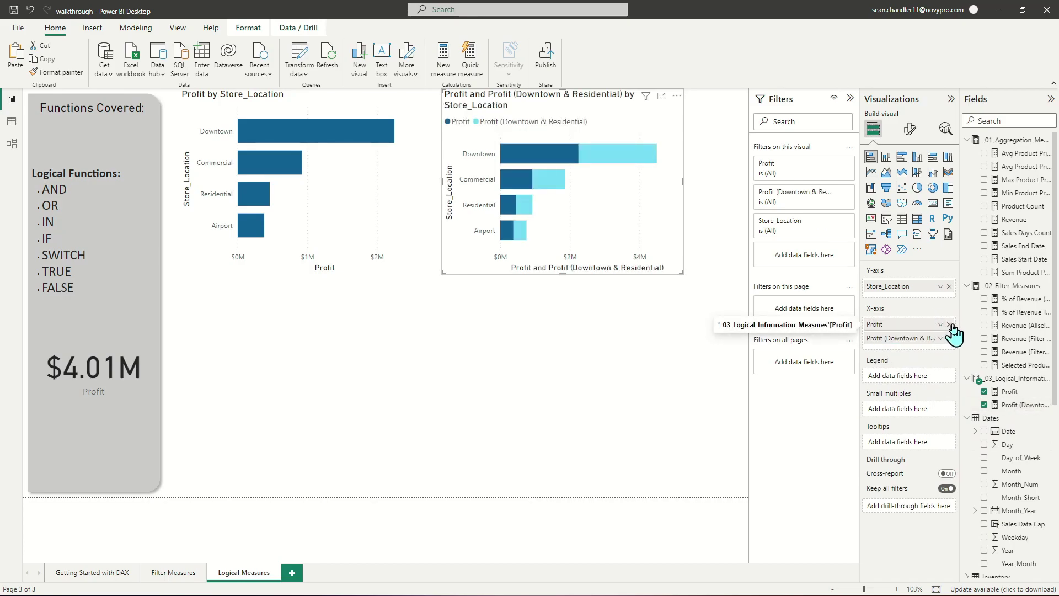
left_click(949, 325)
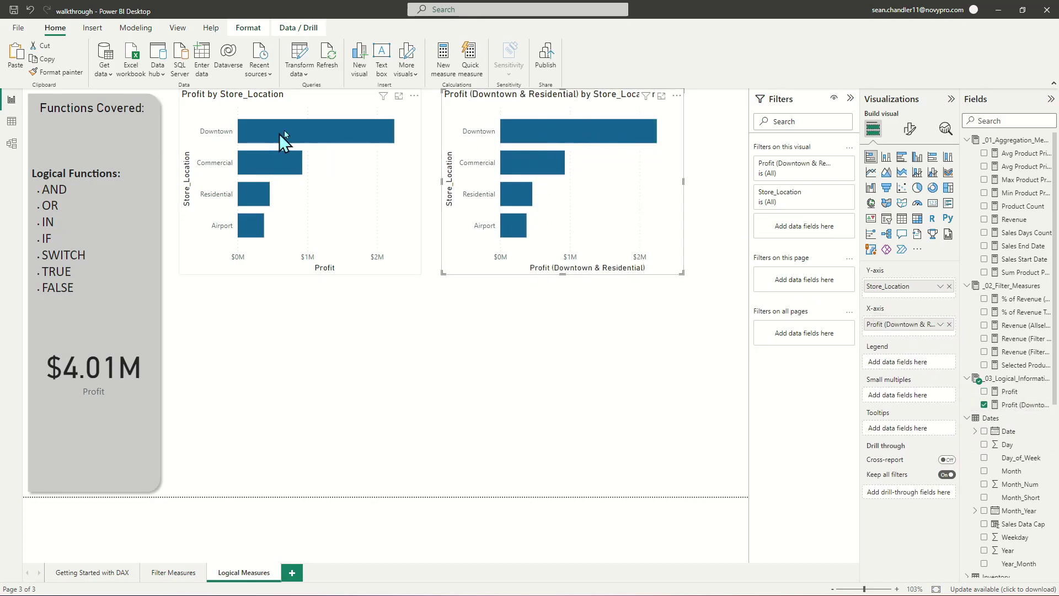
Extend the measure with FILTER(Stores, OR(Store_Location="Downtown", Store_Location="Residential"))
left_click(1019, 405)
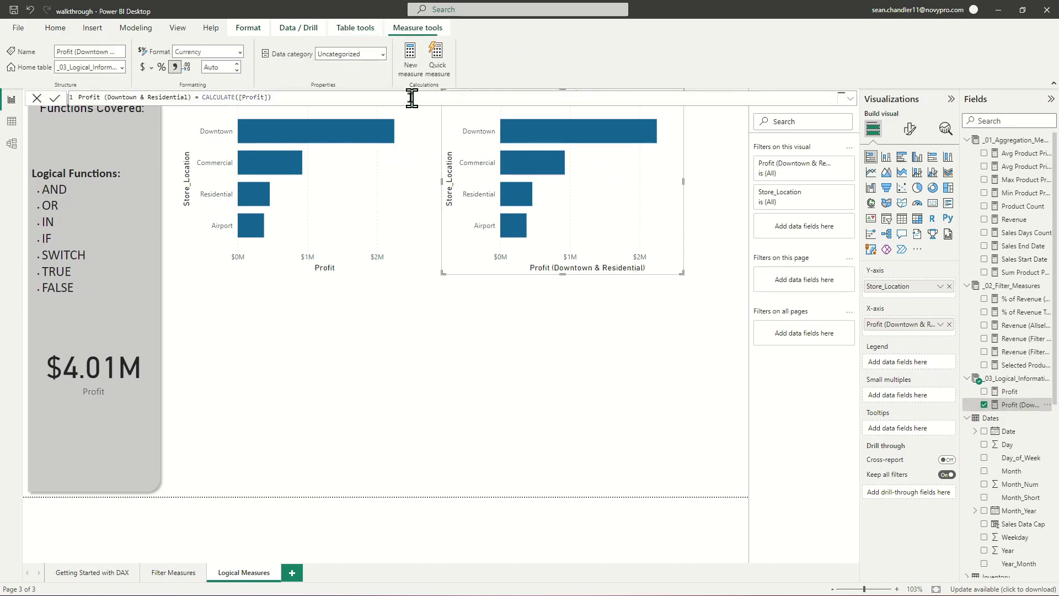
left_click(312, 97)
key("BackSpace")
type(",")
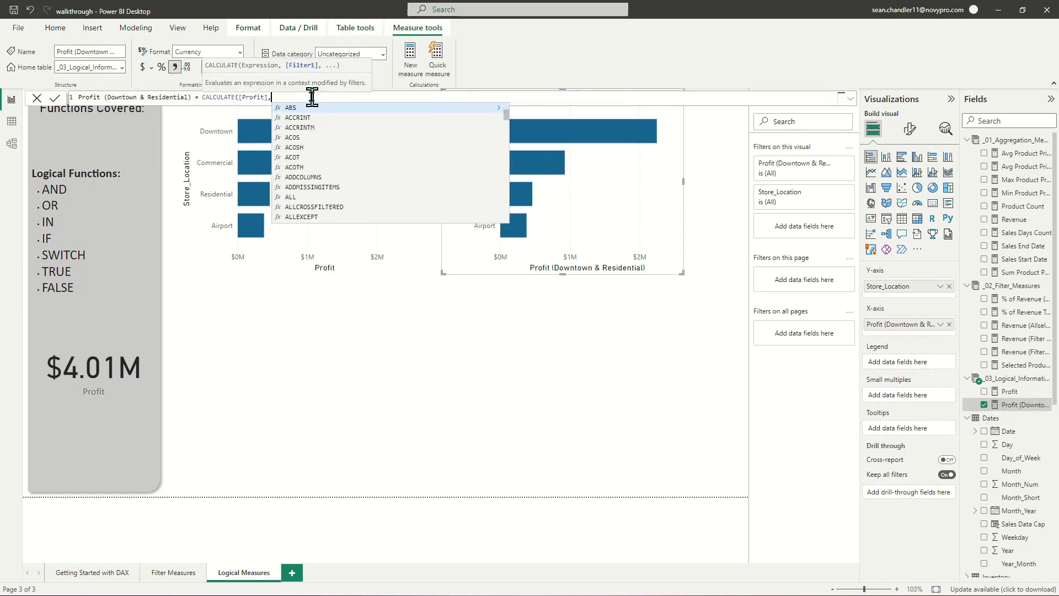
type("filter(c")
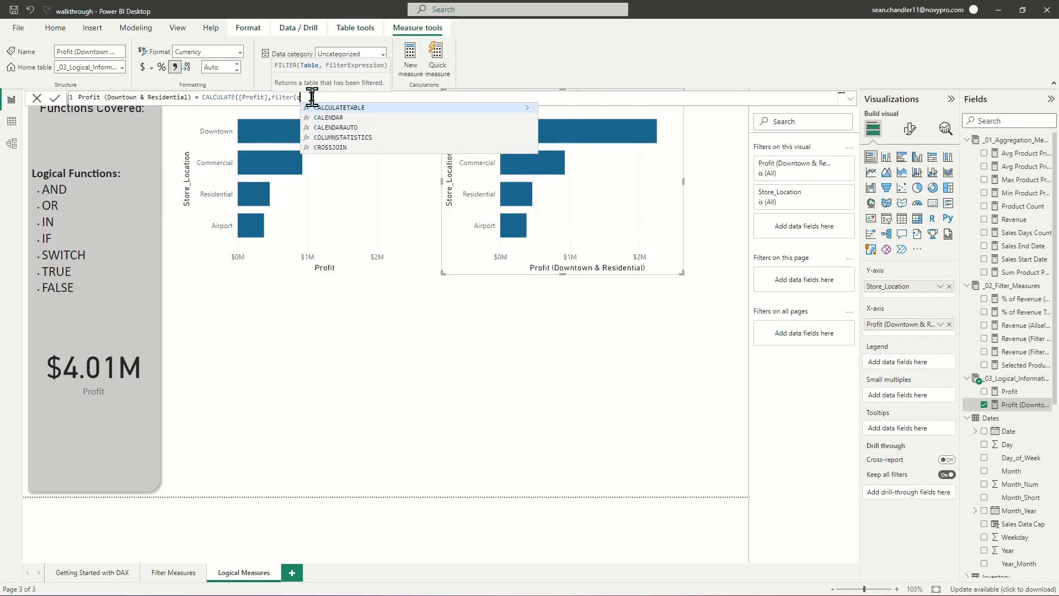
key("BackSpace")
type("Stores,")
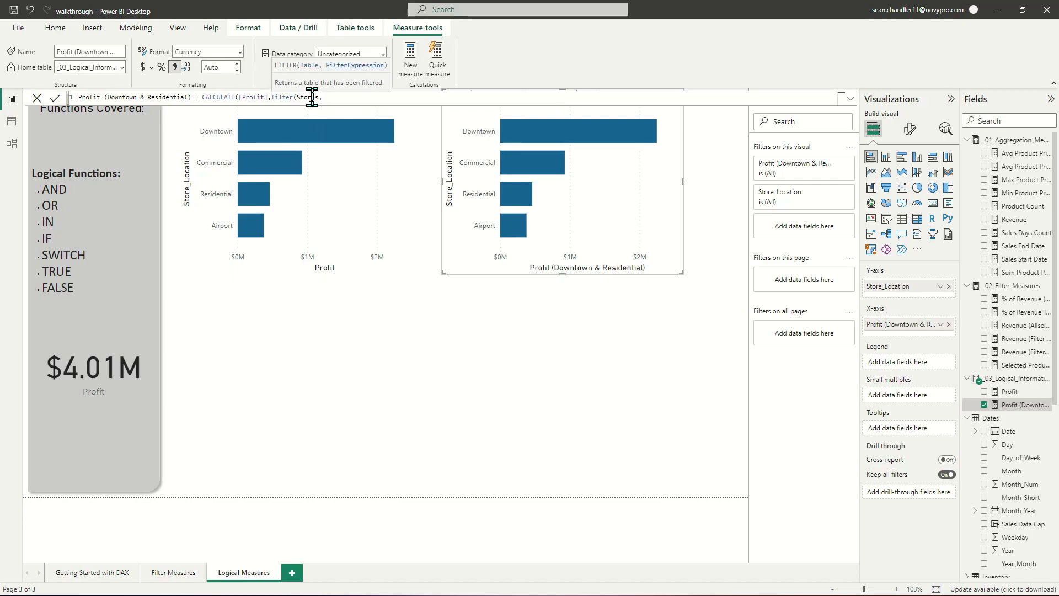
type("OR(")
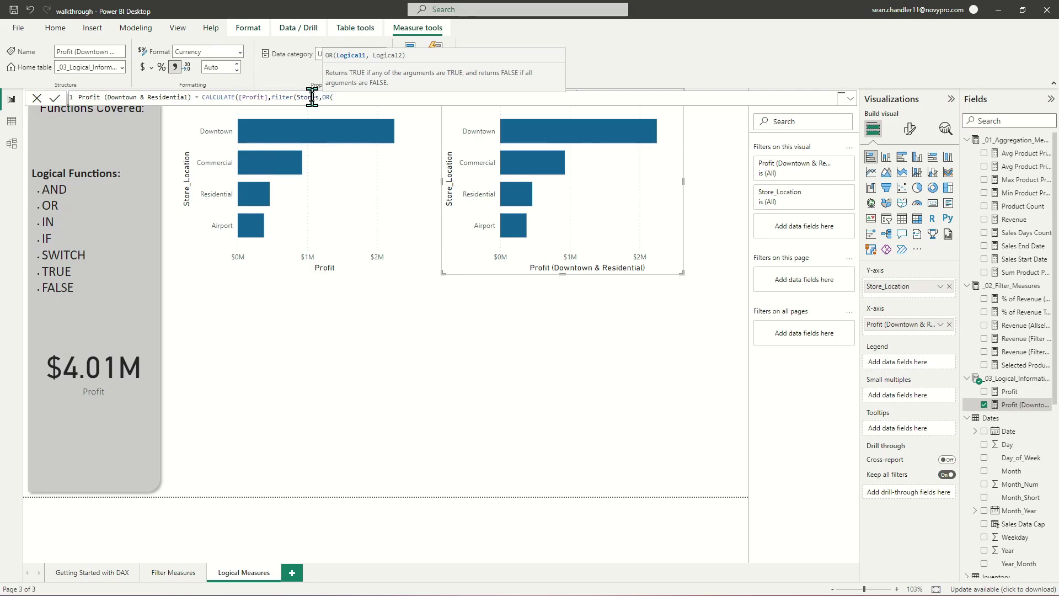
type("Stores[Store_Location]=\"Down")
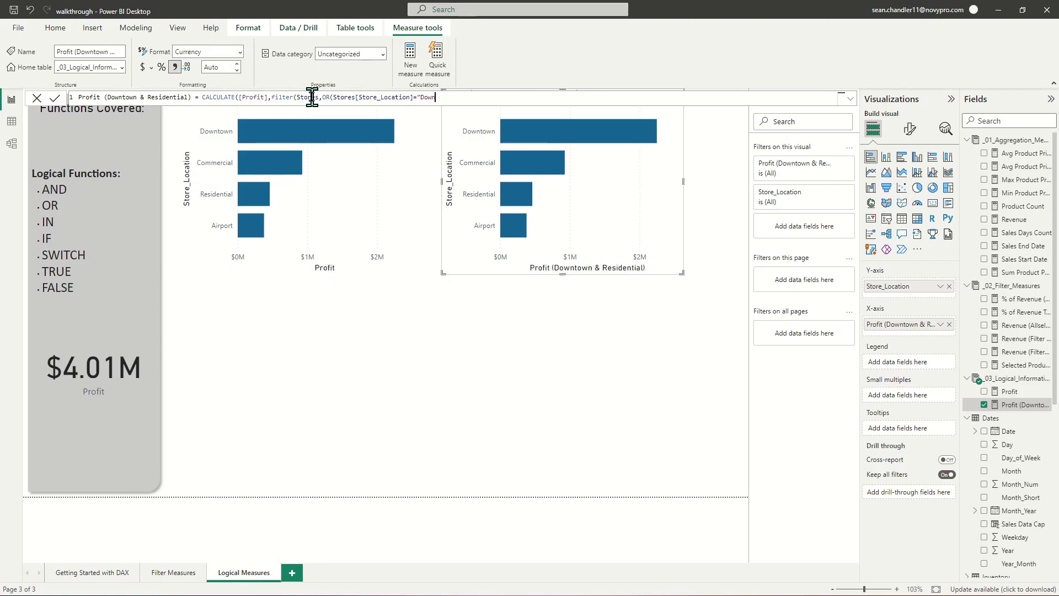
type("town\",")
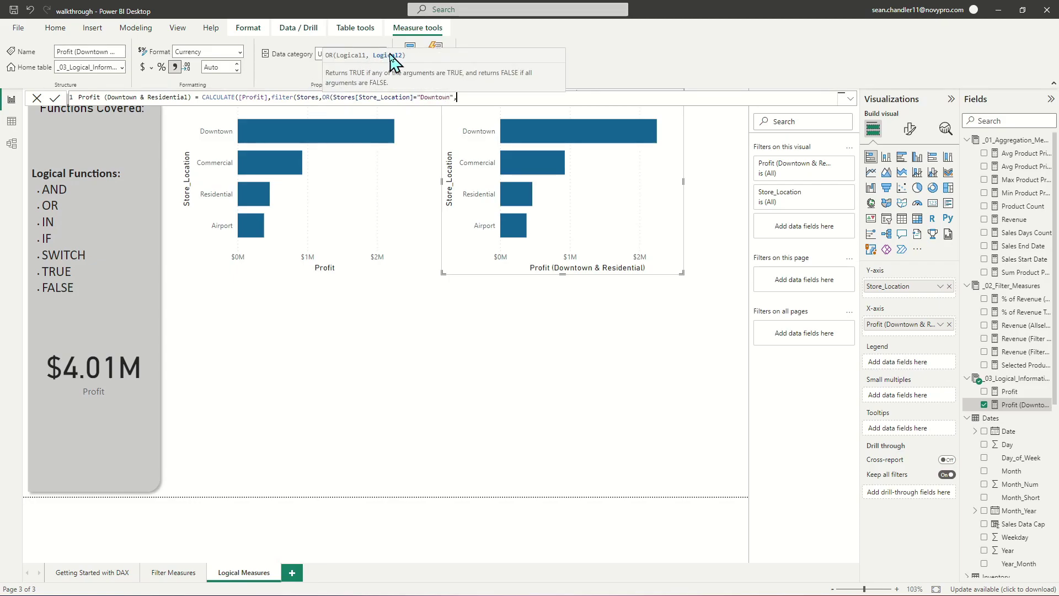
type("store")
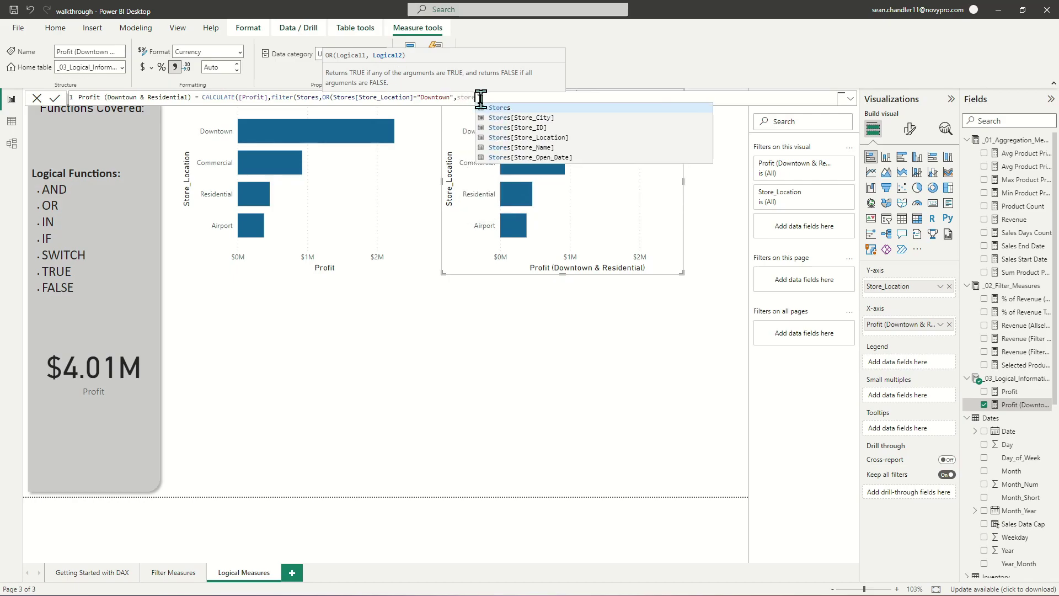
key("Down")
key("Down")
key("Down")
key("Tab")
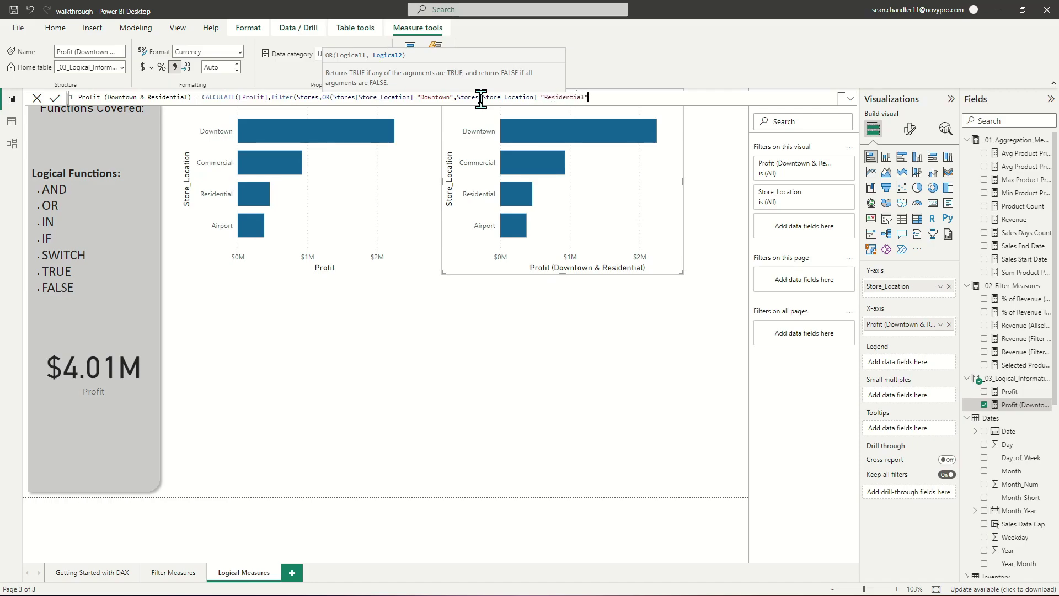
type("=\"Residential\")))")
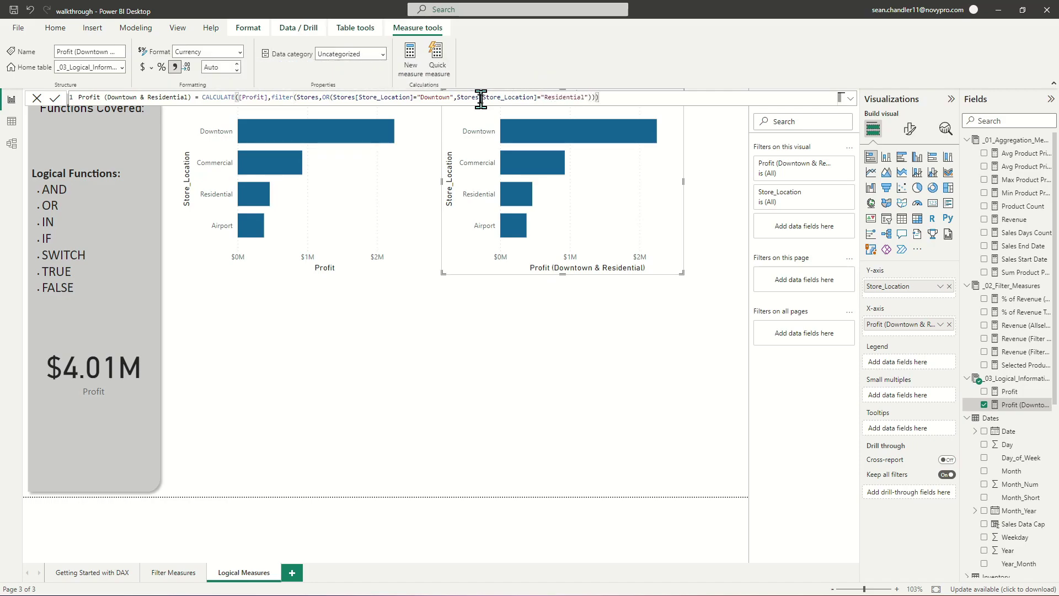
key("Return")
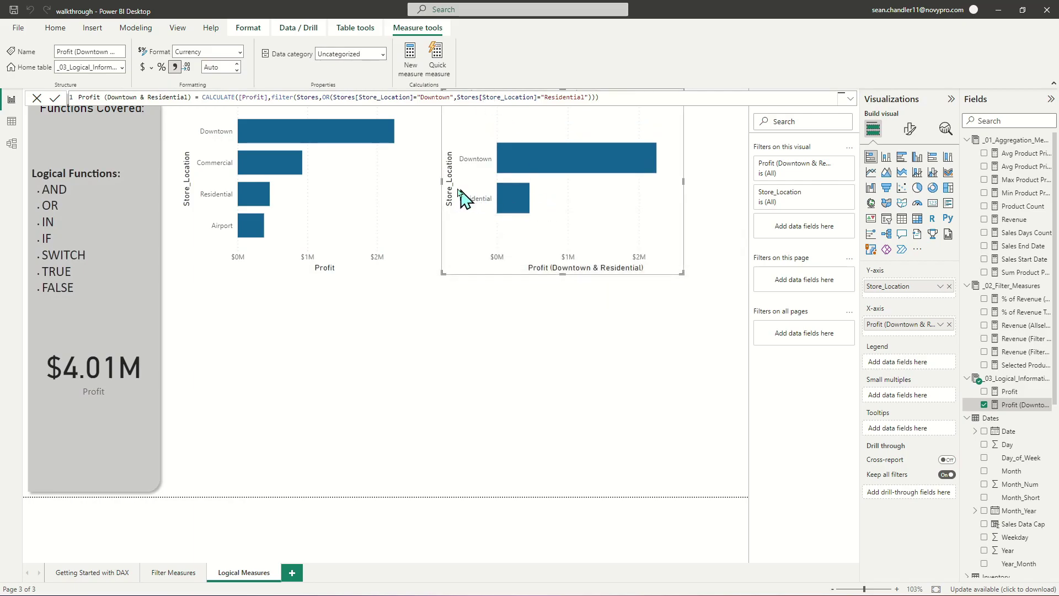
mouse_move(535, 163)
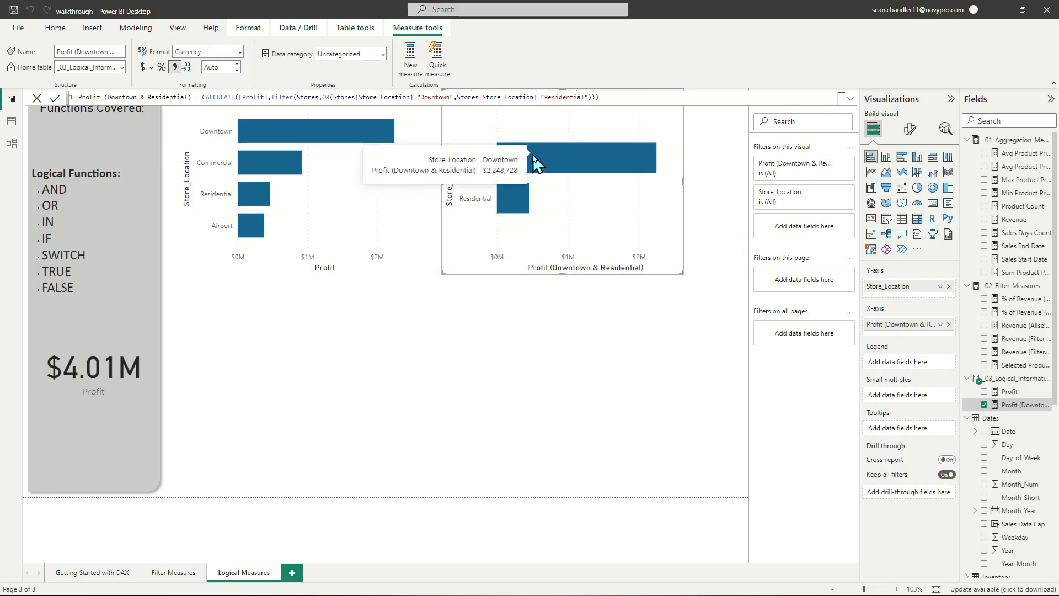
double_click(325, 97)
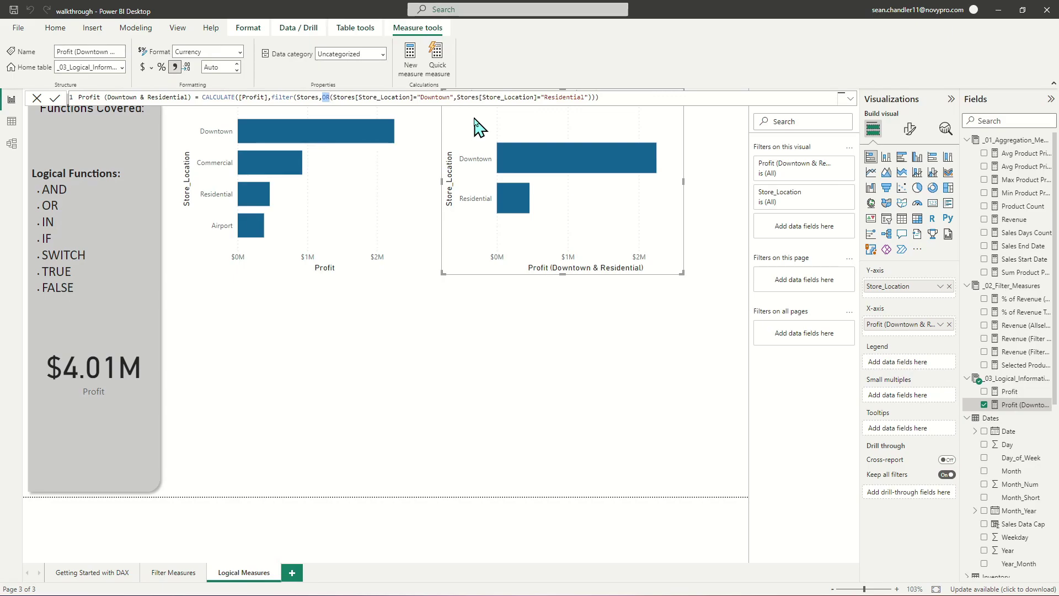
type("AND")
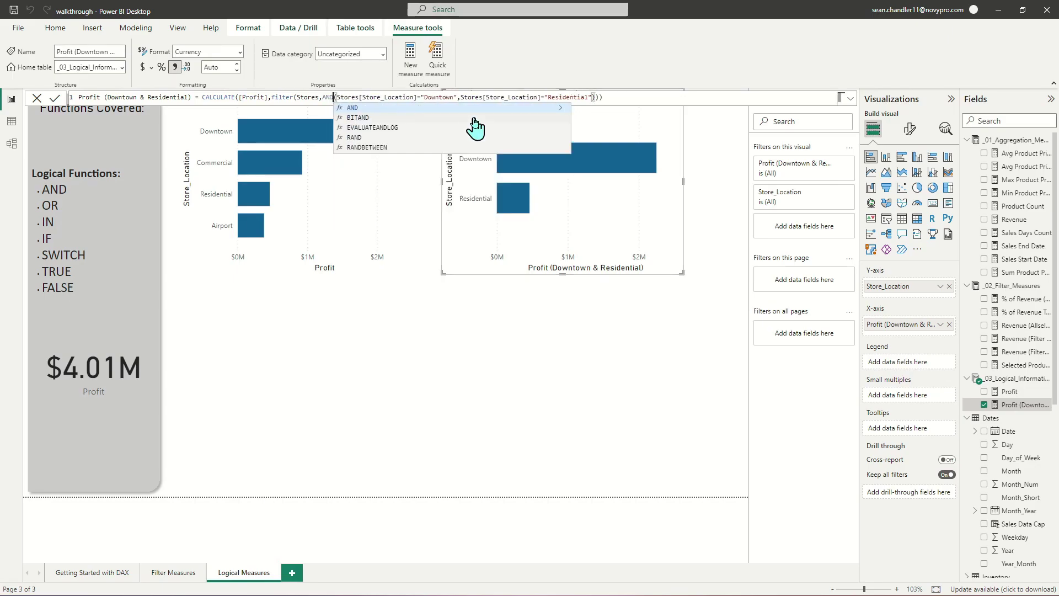
key("Return")
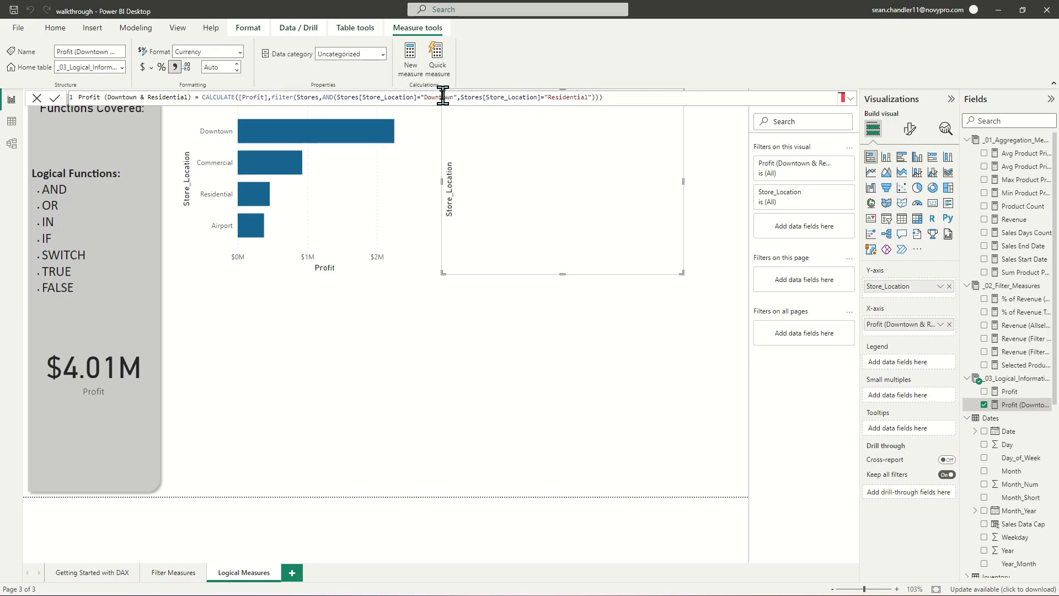
double_click(328, 96)
type("OR")
key("Return")
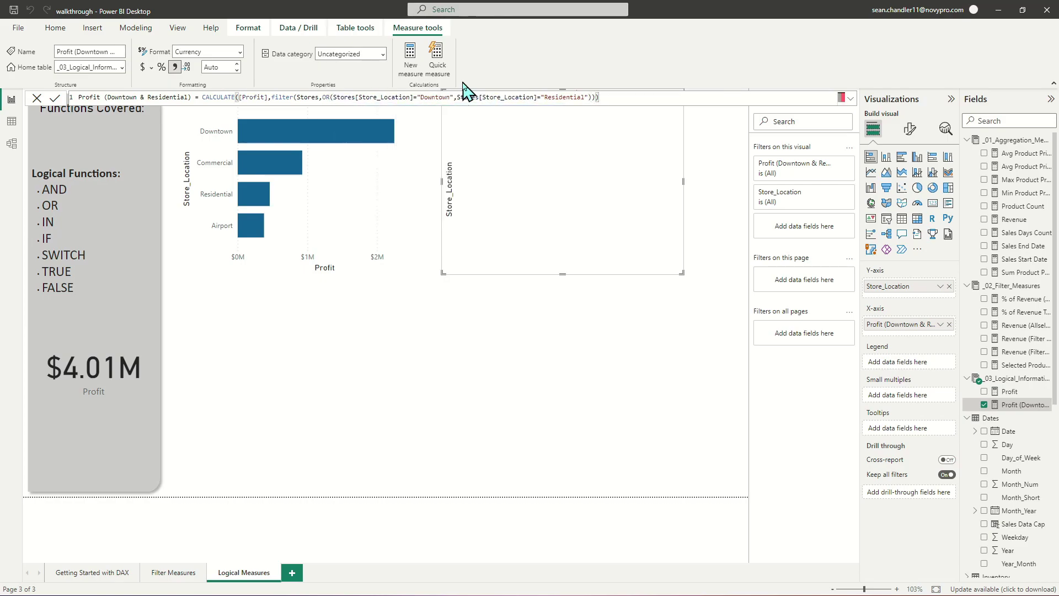
double_click(516, 97)
triple_click(516, 97)
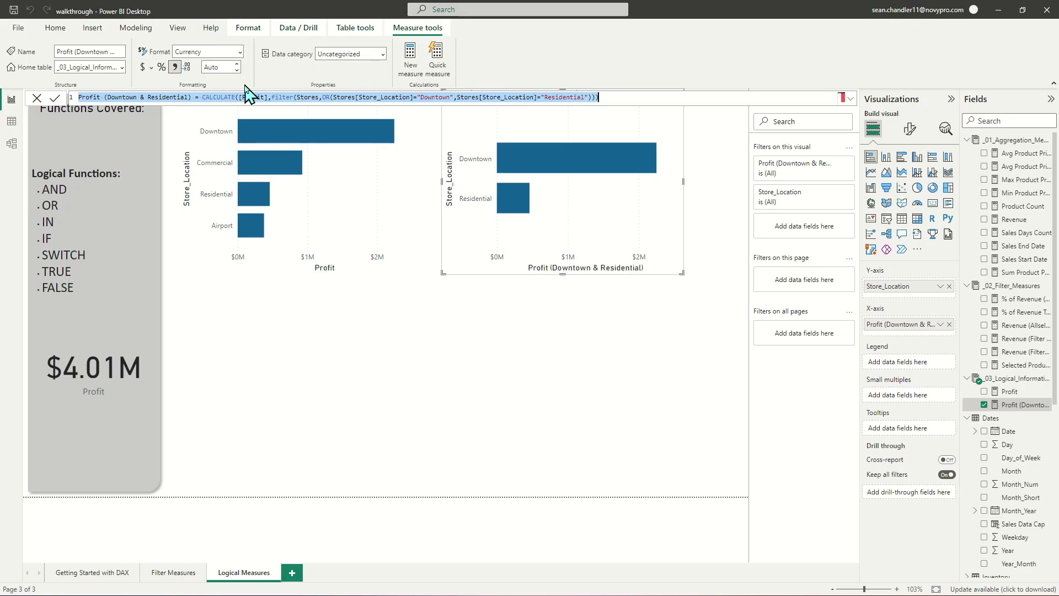
left_click(351, 97)
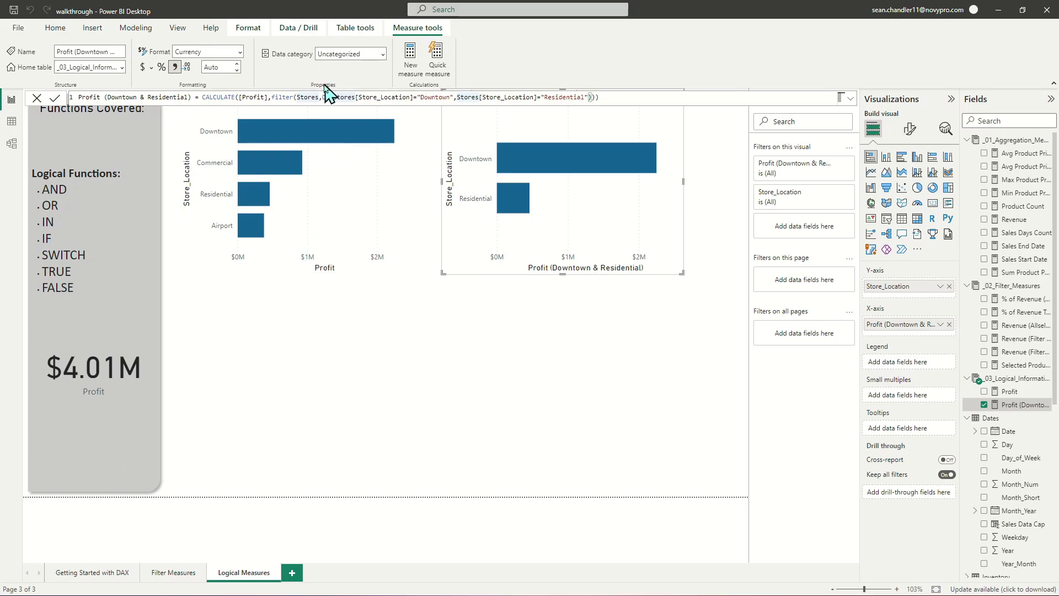
Replace the OR condition with Stores[Store_Location] in {"Downtown","Residential"}
left_click_drag(321, 97, 664, 99)
type("store")
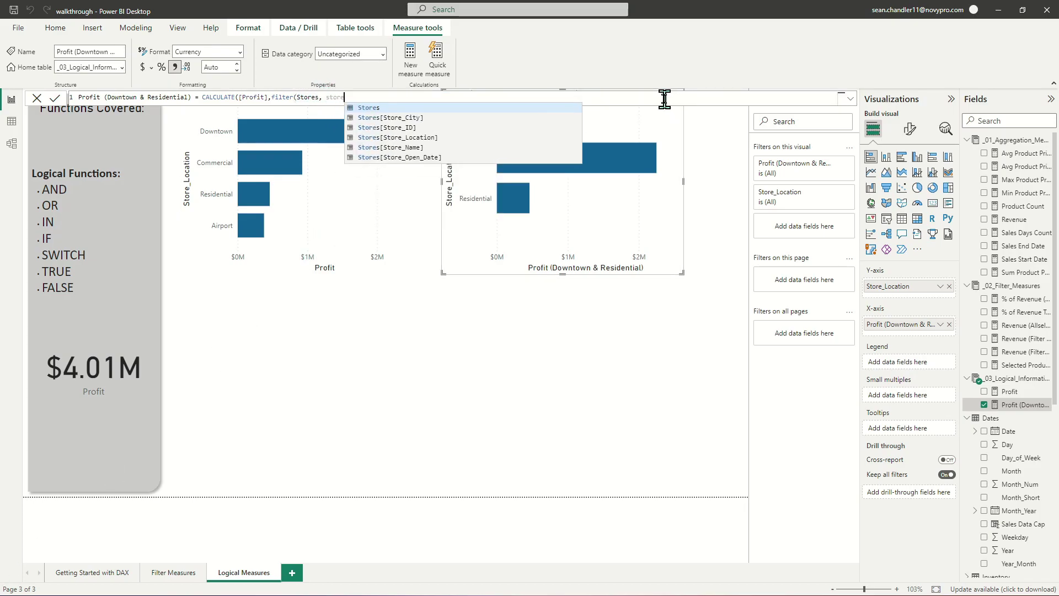
key("Down")
key("Down")
key("Down")
key("Tab")
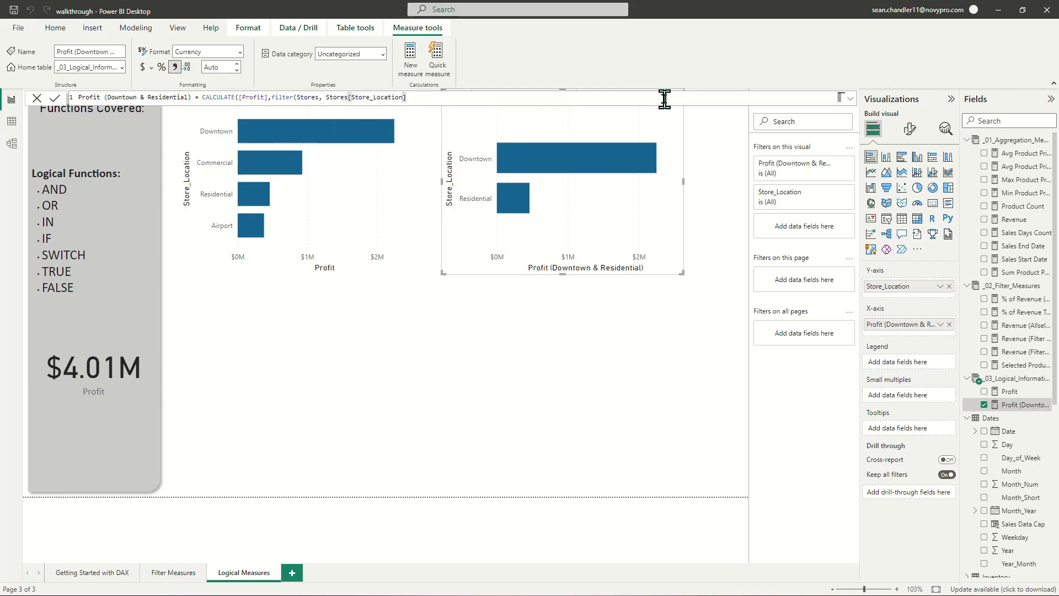
type("in")
type("(")
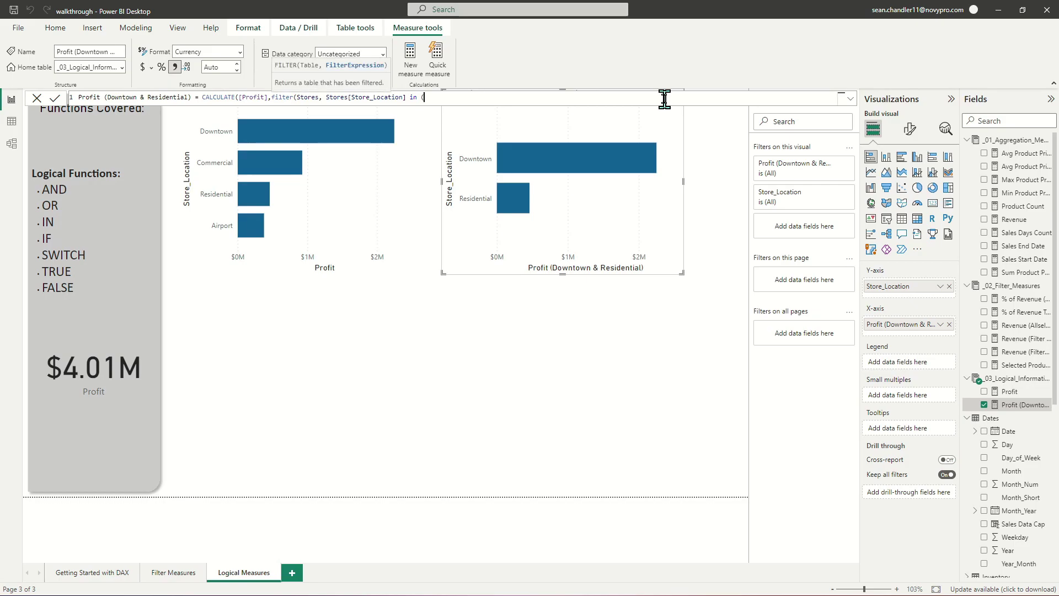
type(")")
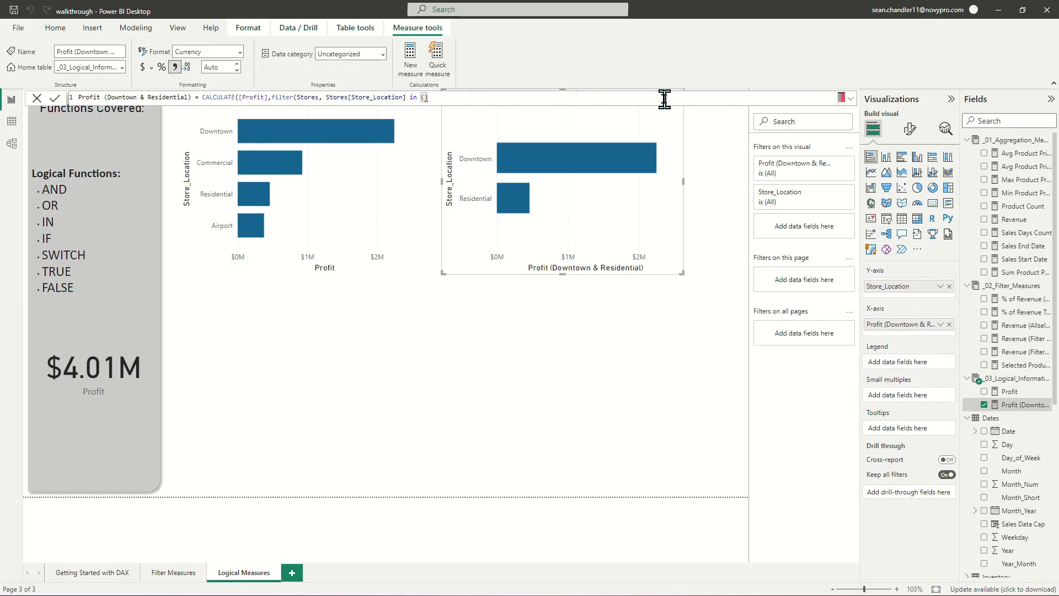
key("BackSpace")
key("BackSpace")
type("{\"Downtown\",\"Residen")
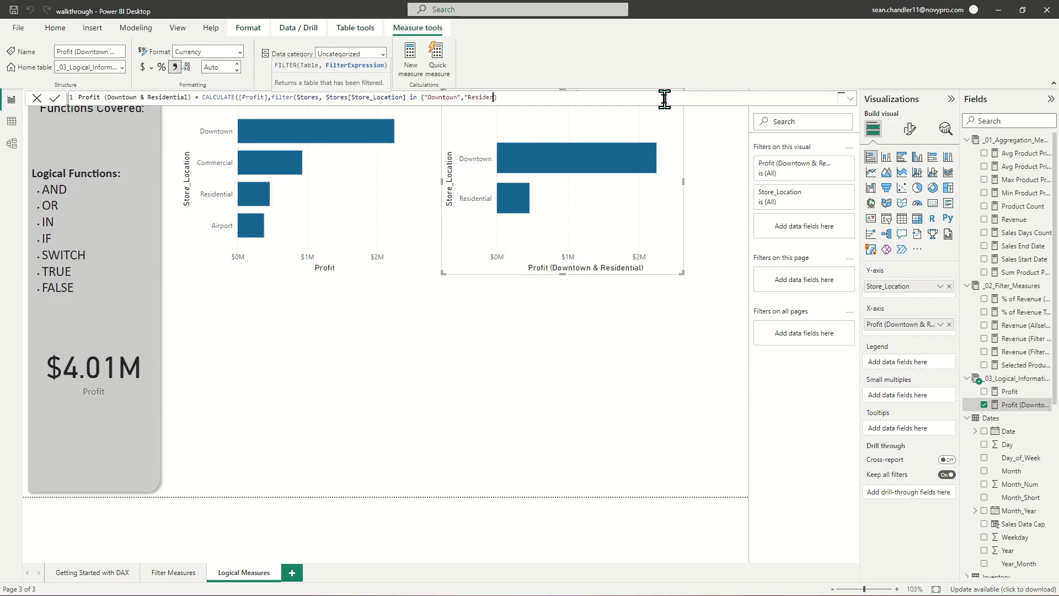
type("tial\"}))")
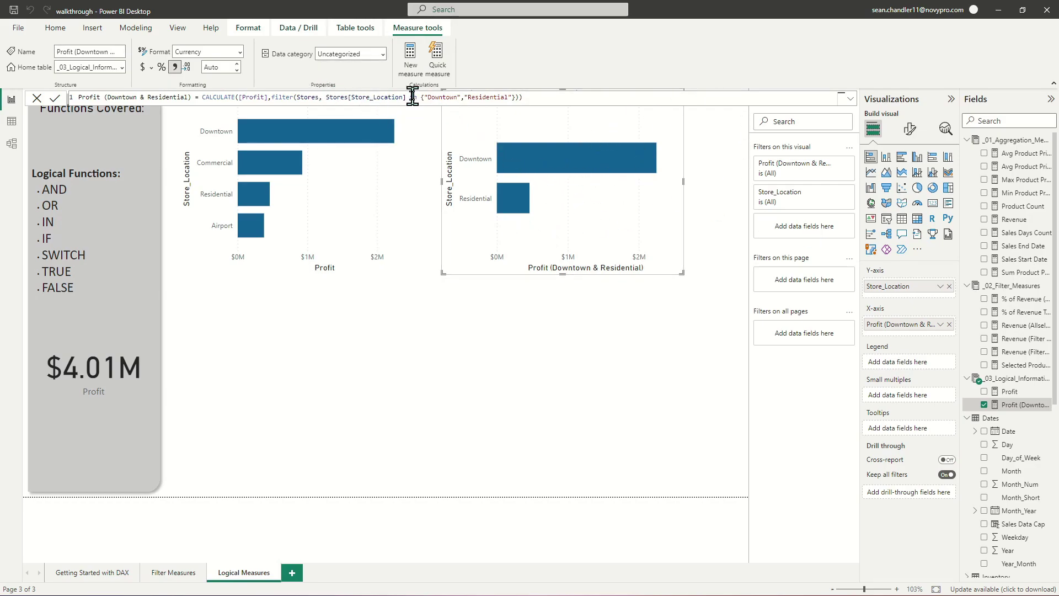
left_click(438, 98)
left_click(618, 102)
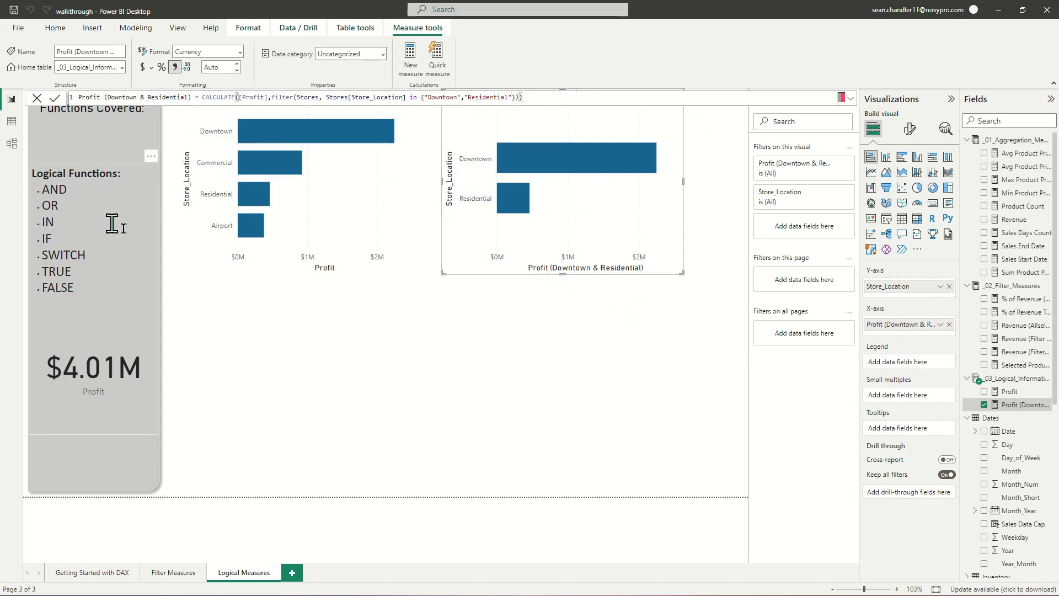
Start a new measure Product Counts (Price Greater Than $20) = [Product Count]
left_click(499, 318)
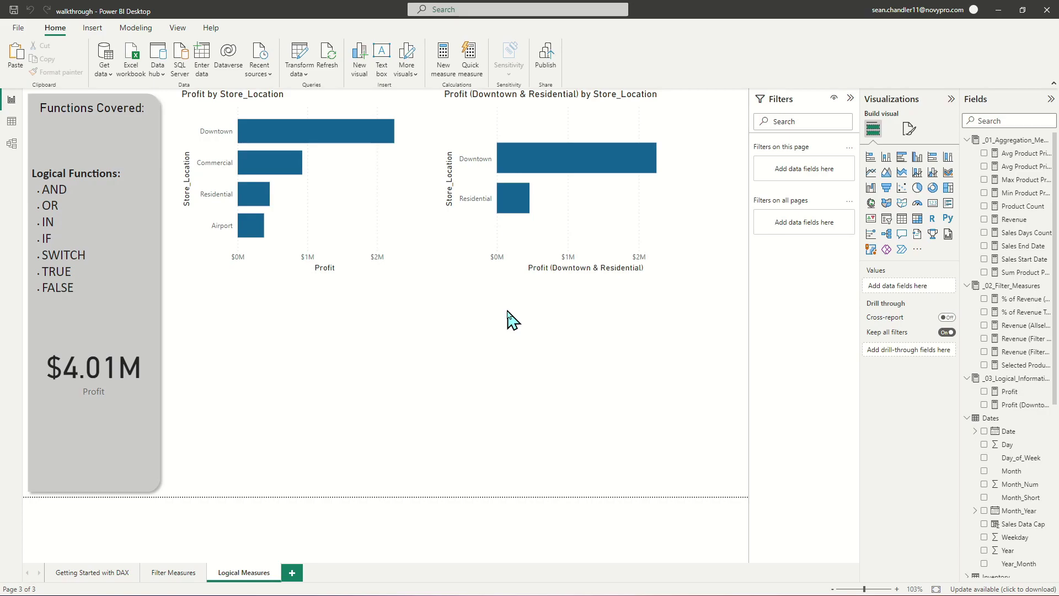
right_click(1014, 409)
left_click(882, 426)
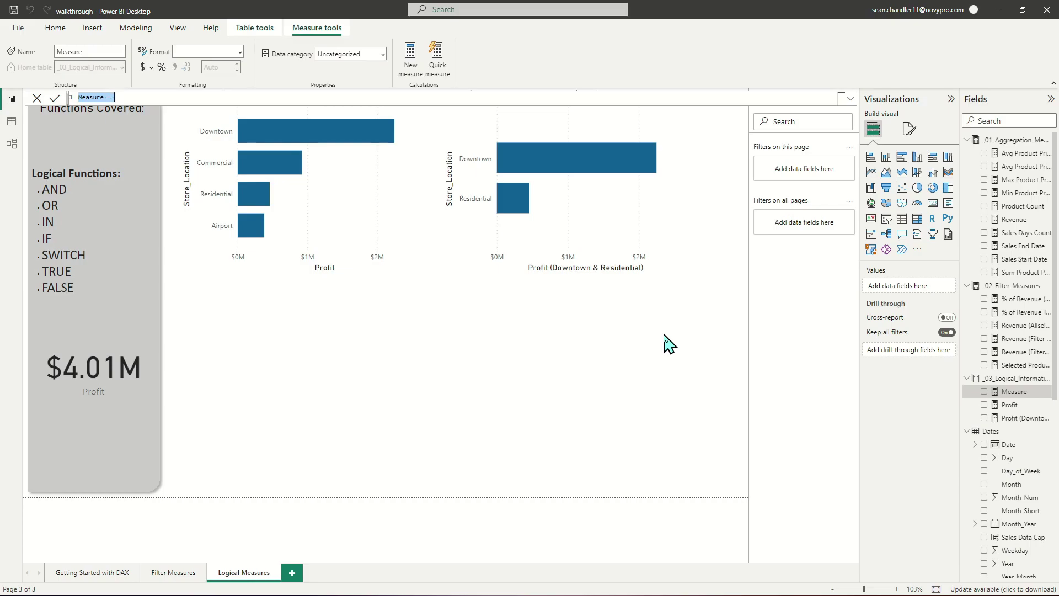
type("Product Cou")
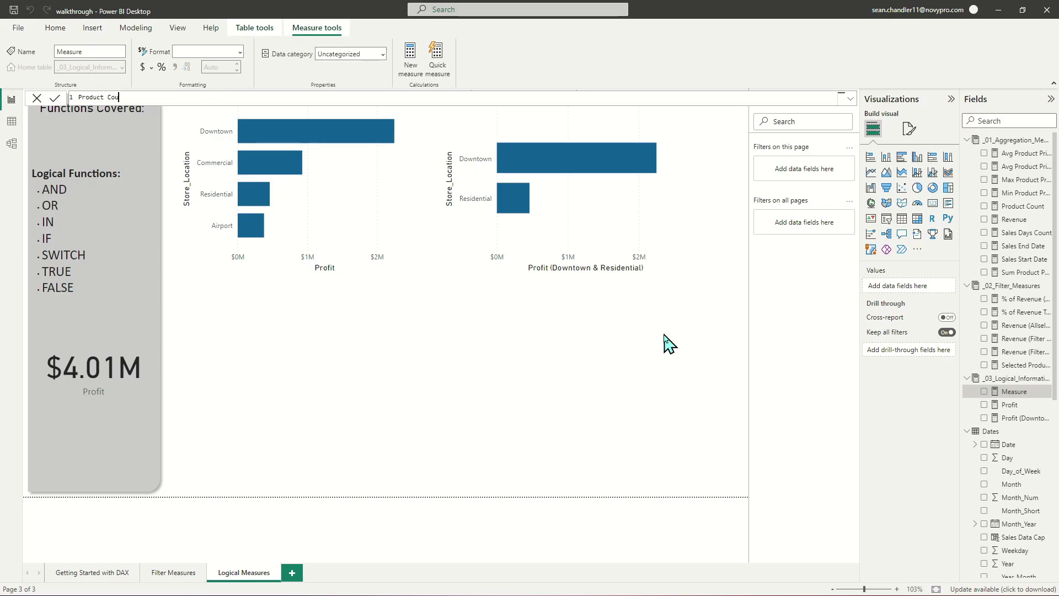
type("nts (")
type("Price")
type(" Greater")
type(" Than $20) =")
type("prod")
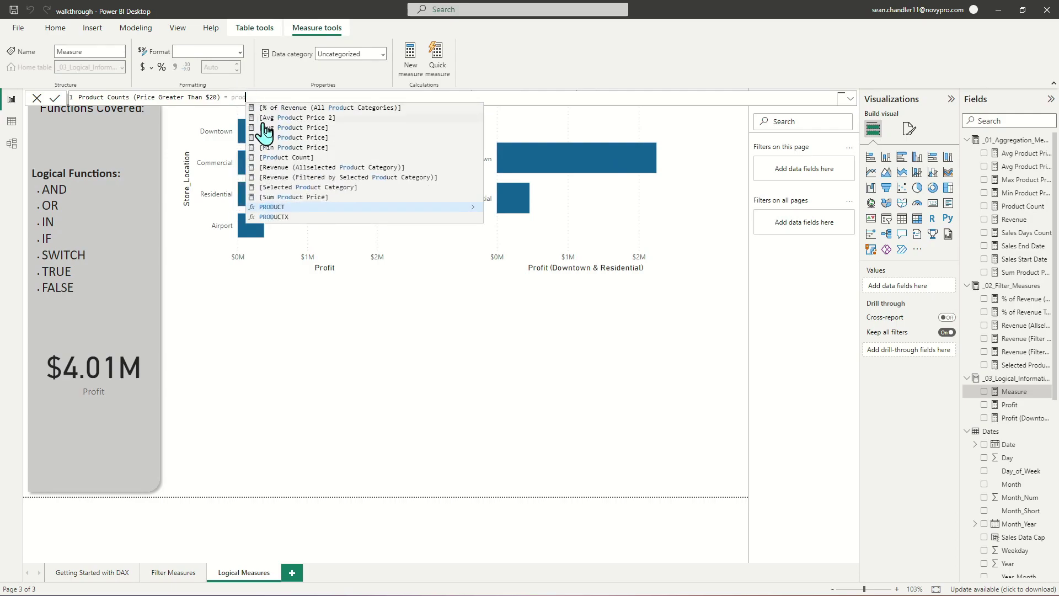
left_click(287, 158)
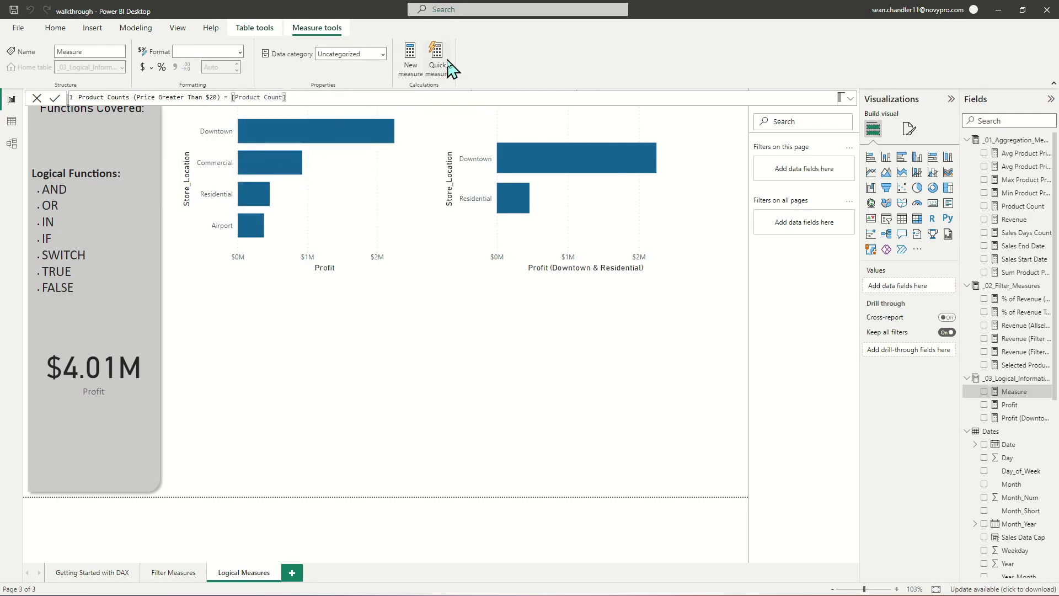
Save the measure and add a small Product Count card reading 35 below the Profit chart
left_click(385, 395)
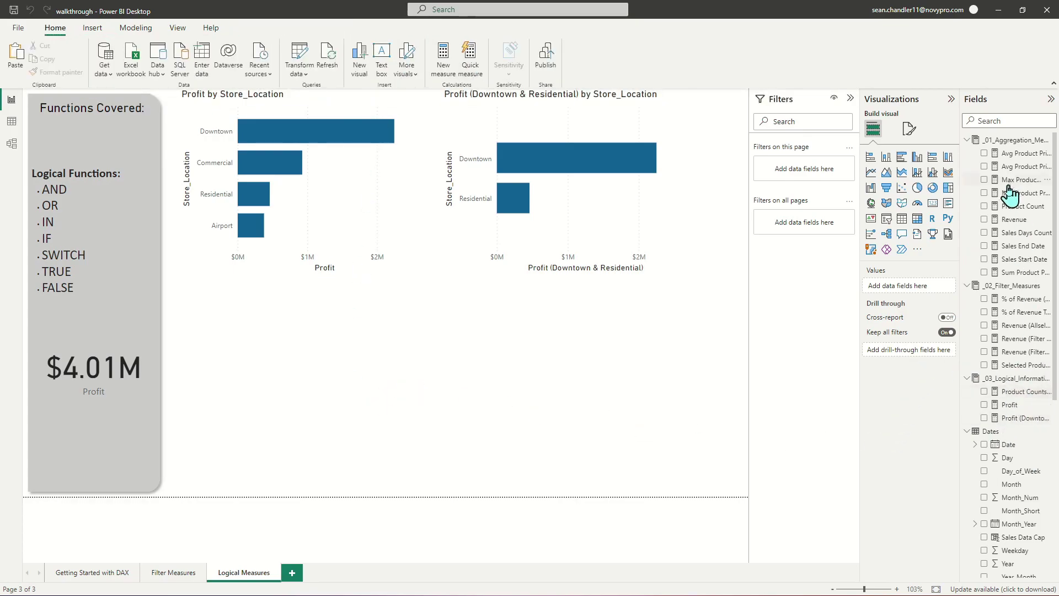
left_click_drag(1009, 215, 348, 421)
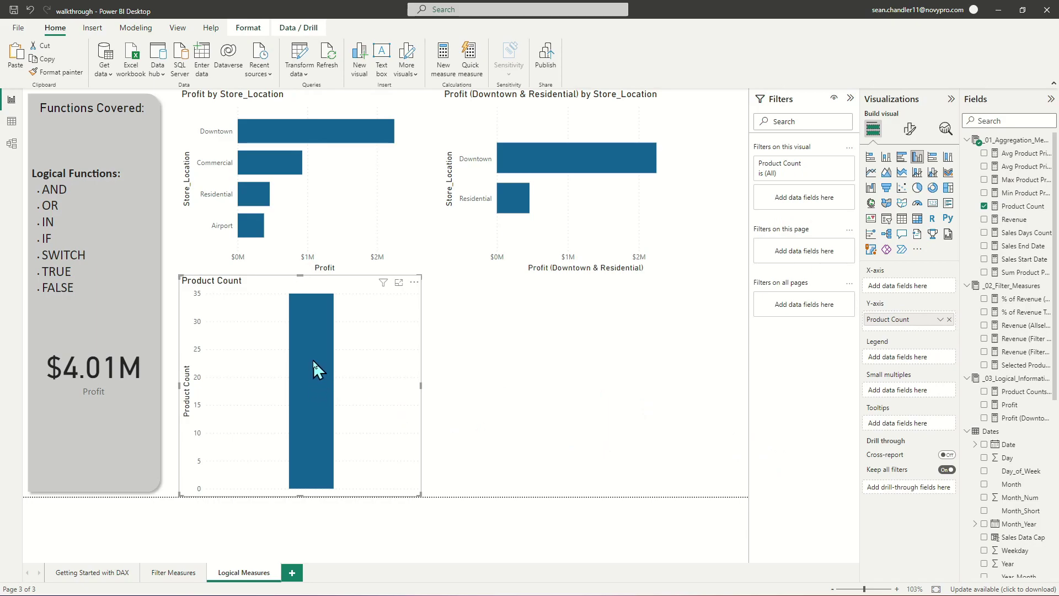
mouse_move(313, 359)
left_click(932, 203)
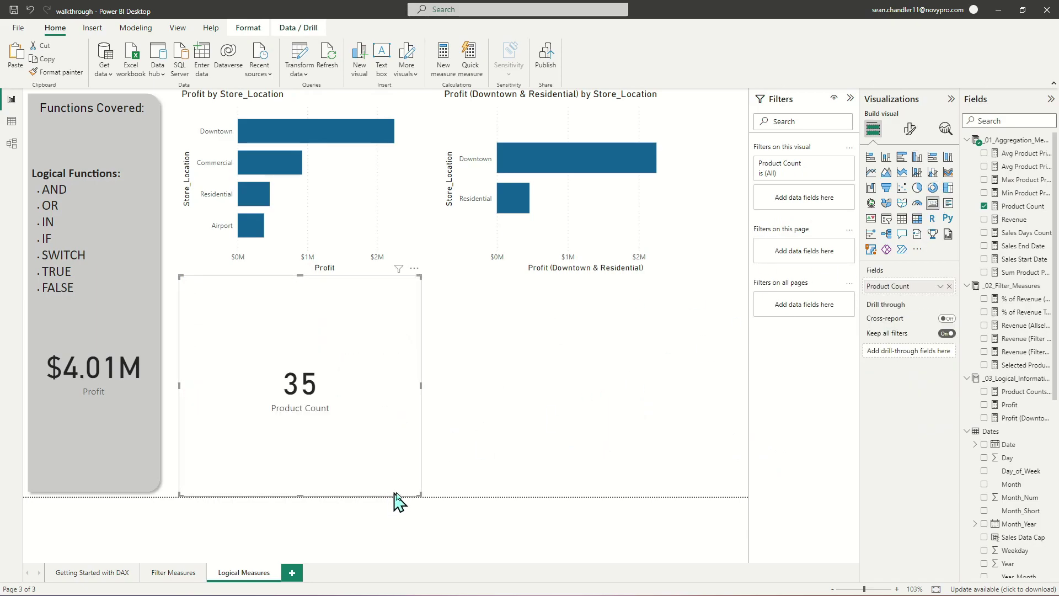
left_click_drag(416, 491, 285, 358)
Check the Products table rows in Data view, then return to the Logical Measures page
left_click(12, 121)
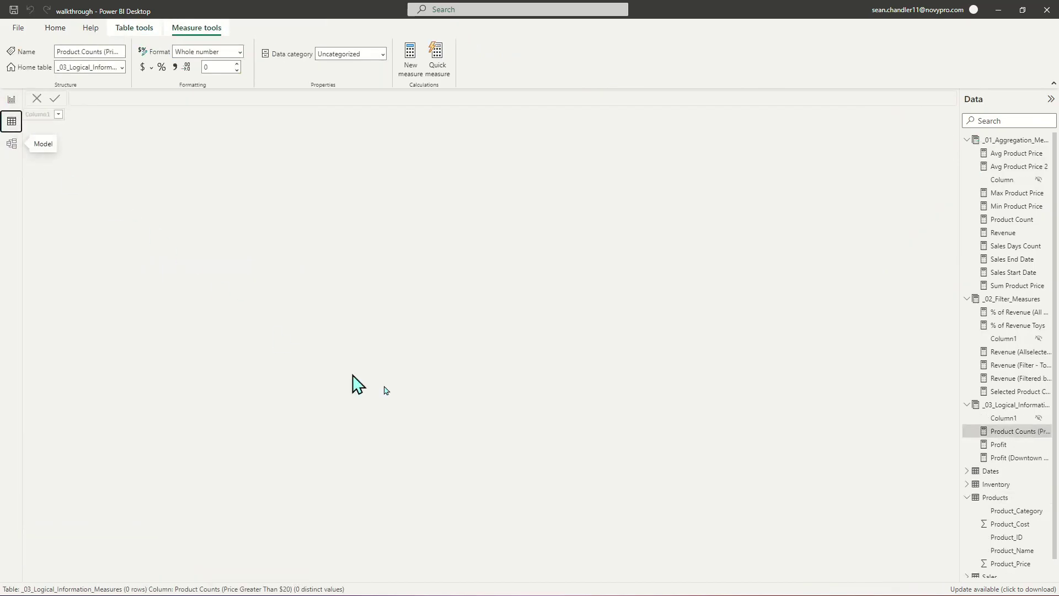
left_click(997, 498)
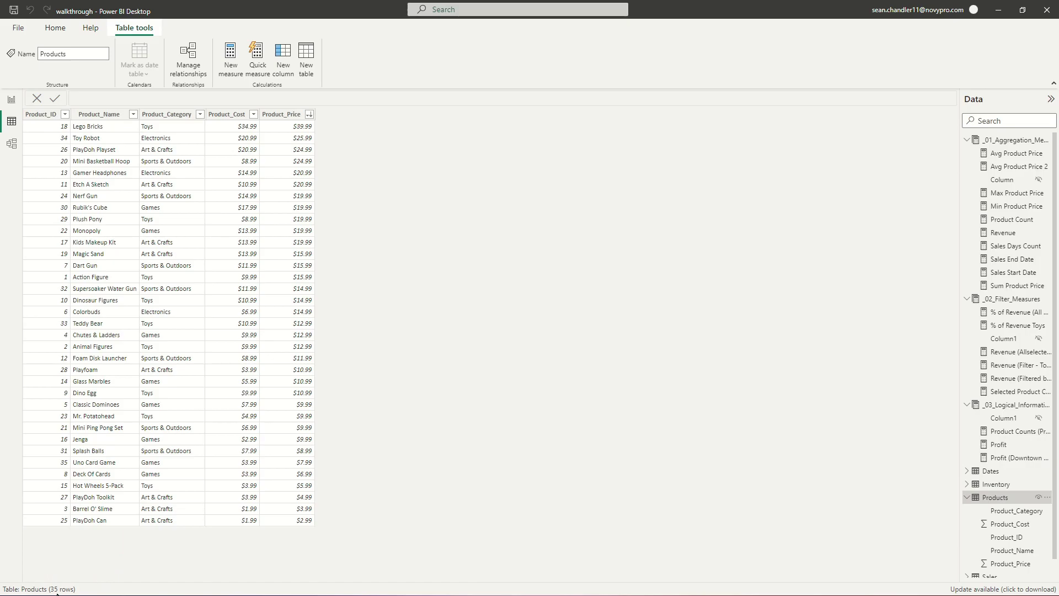
left_click(12, 99)
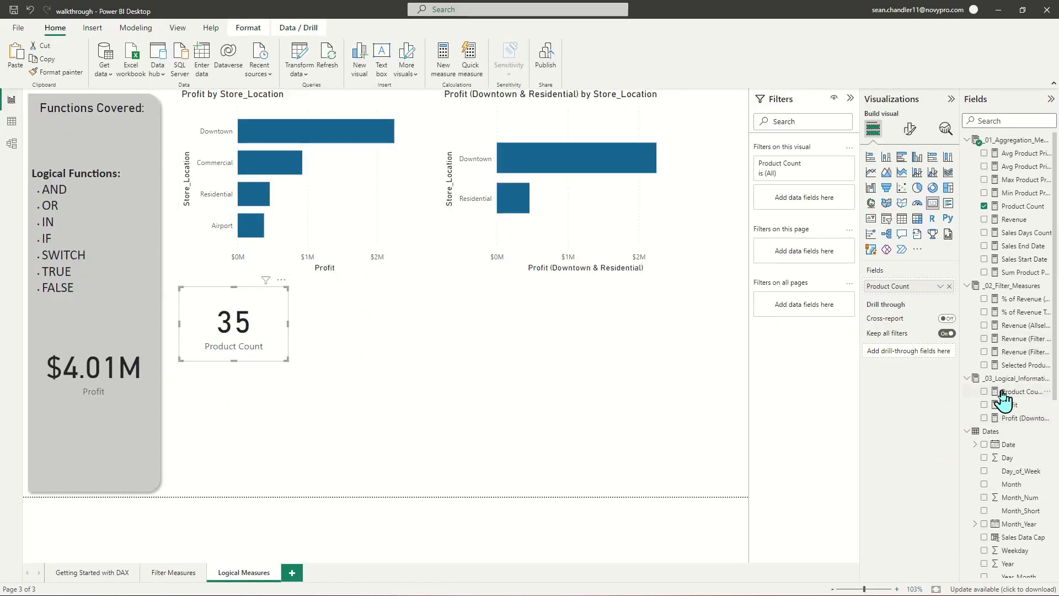
Show Product Counts (Price Greater Than $20) in the widened card and wrap its formula in CALCULATE
left_click_drag(1014, 392, 893, 286)
left_click_drag(286, 360, 369, 368)
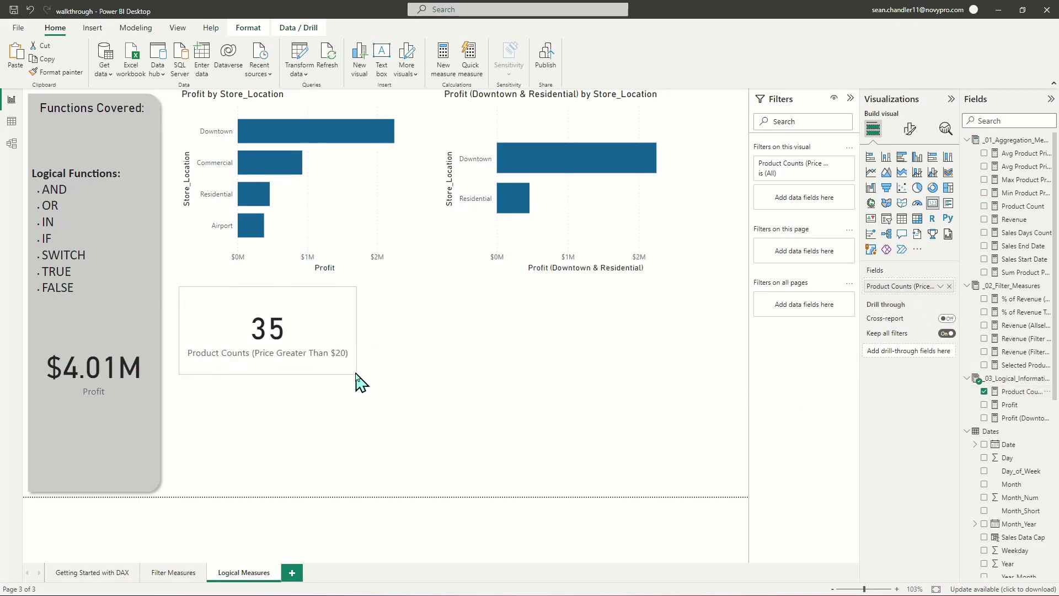
left_click(1017, 392)
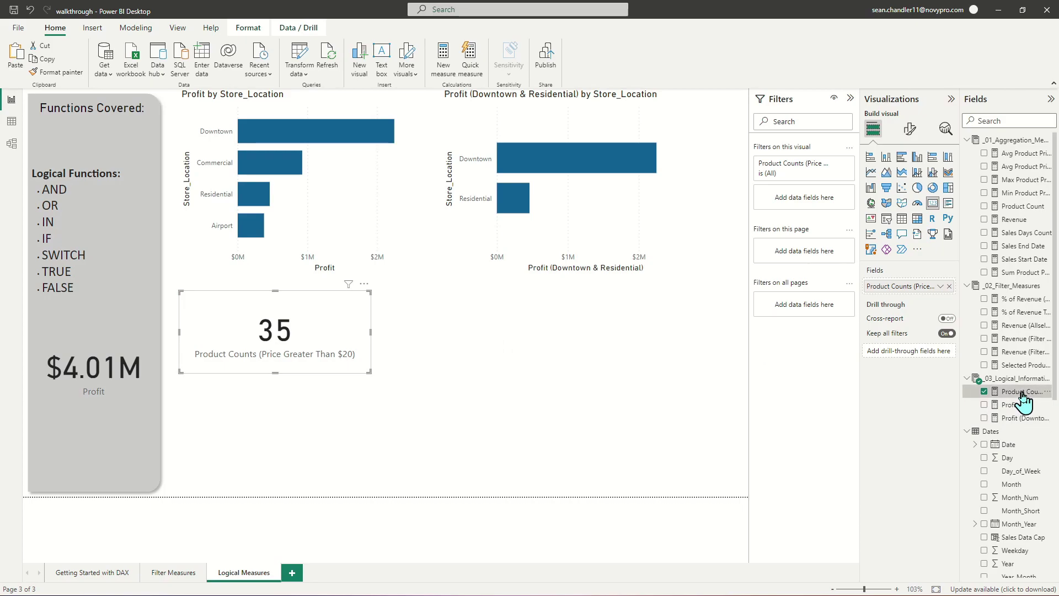
left_click(232, 97)
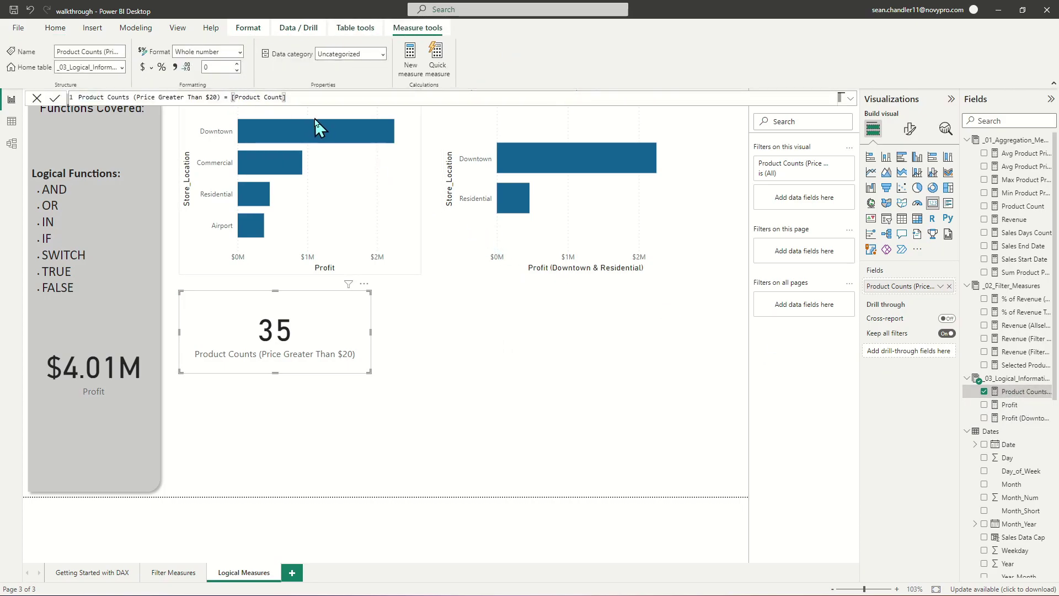
type("CALCULATE(")
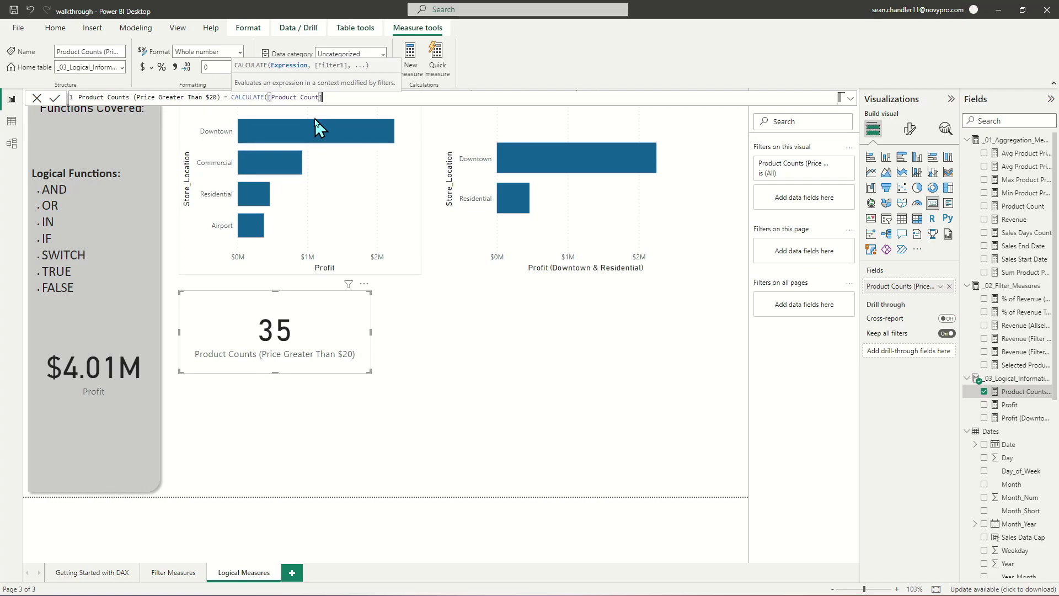
Add FILTER(Products, Products[Product_Price]>20) so the card reads 6, then verify in Data view
key("End")
type(",filter(Products")
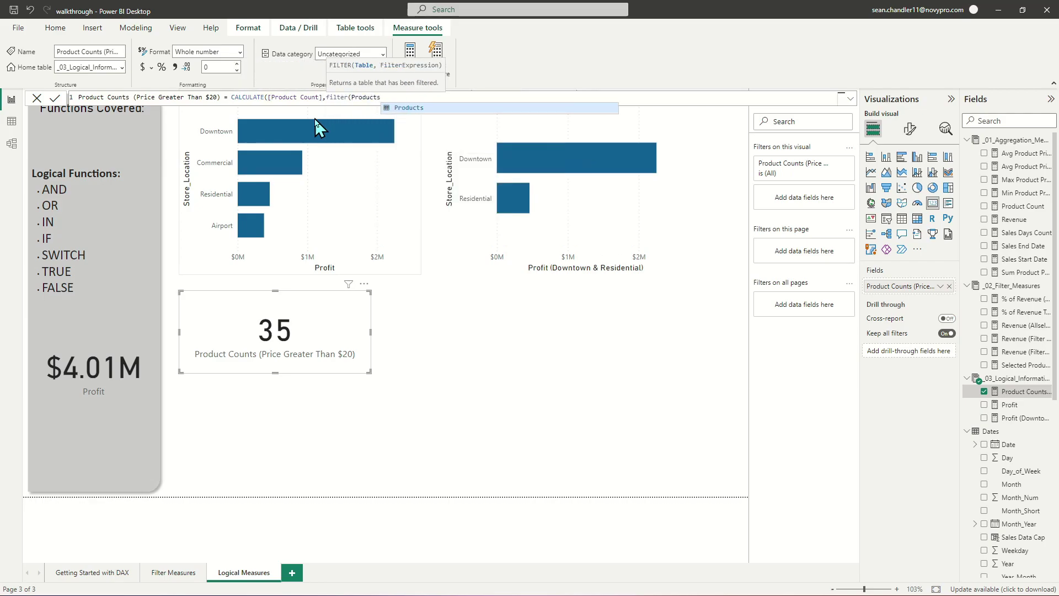
type(",price")
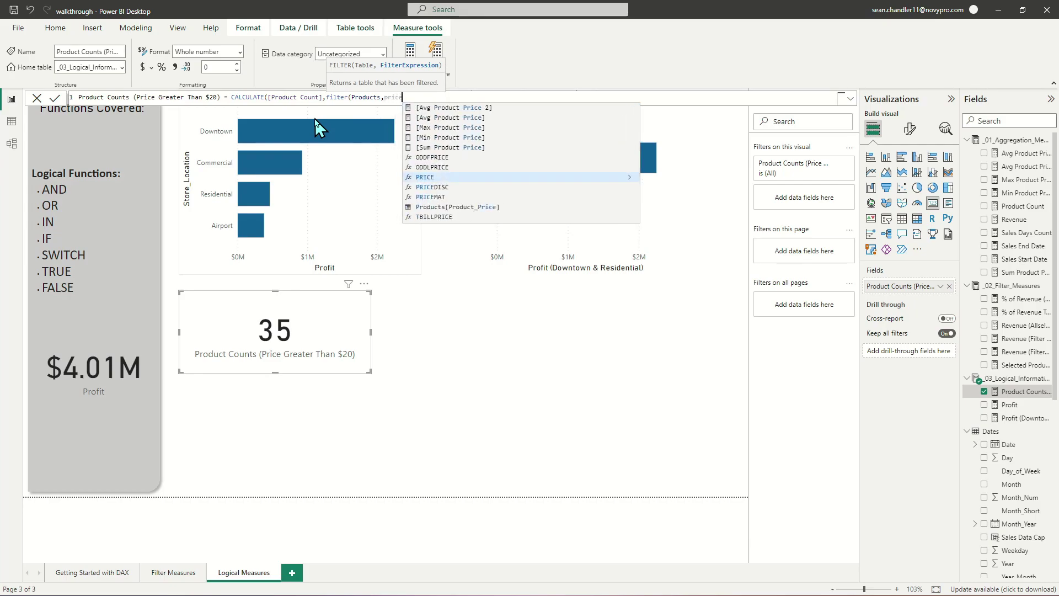
key("Down")
key("Down")
key("Down")
key("Tab")
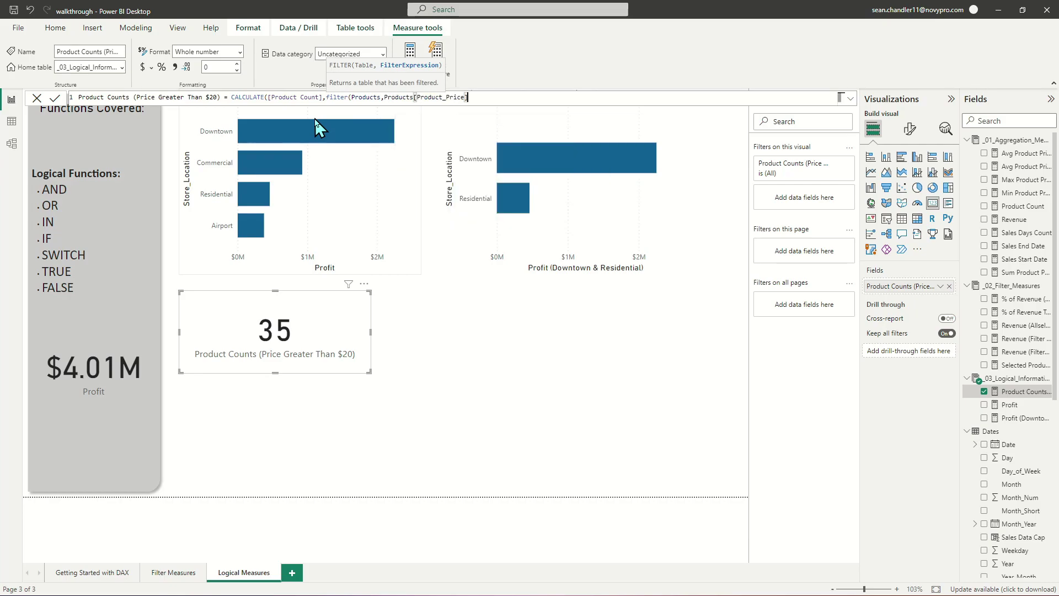
type(">20))")
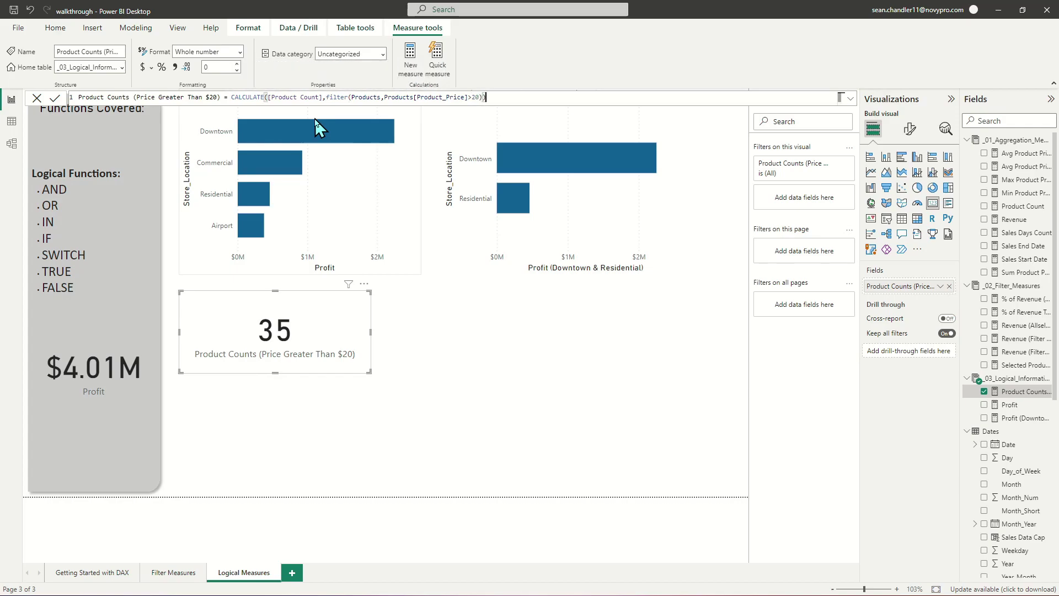
key("Return")
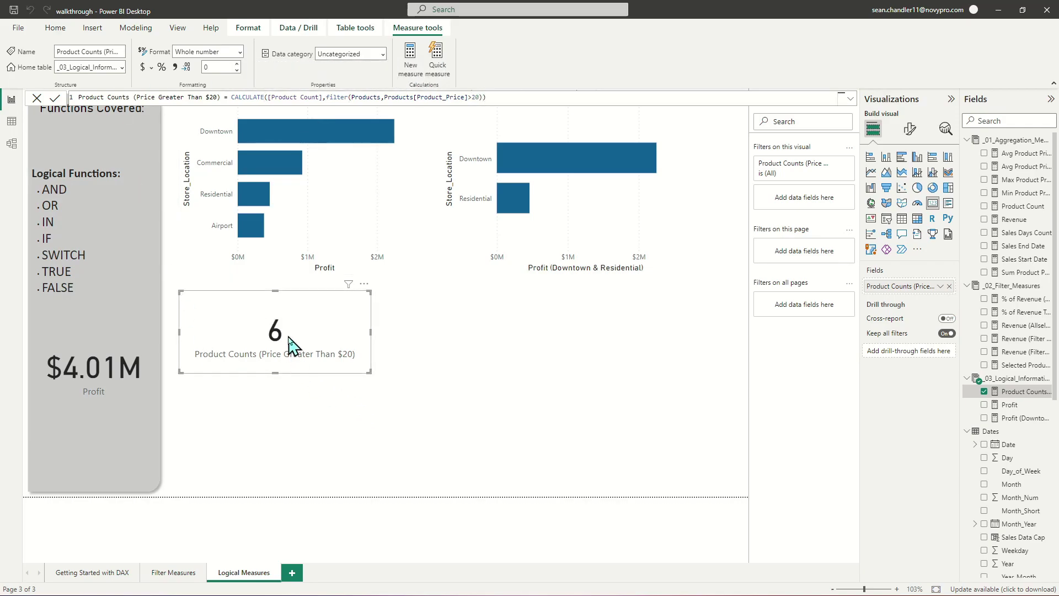
left_click(12, 121)
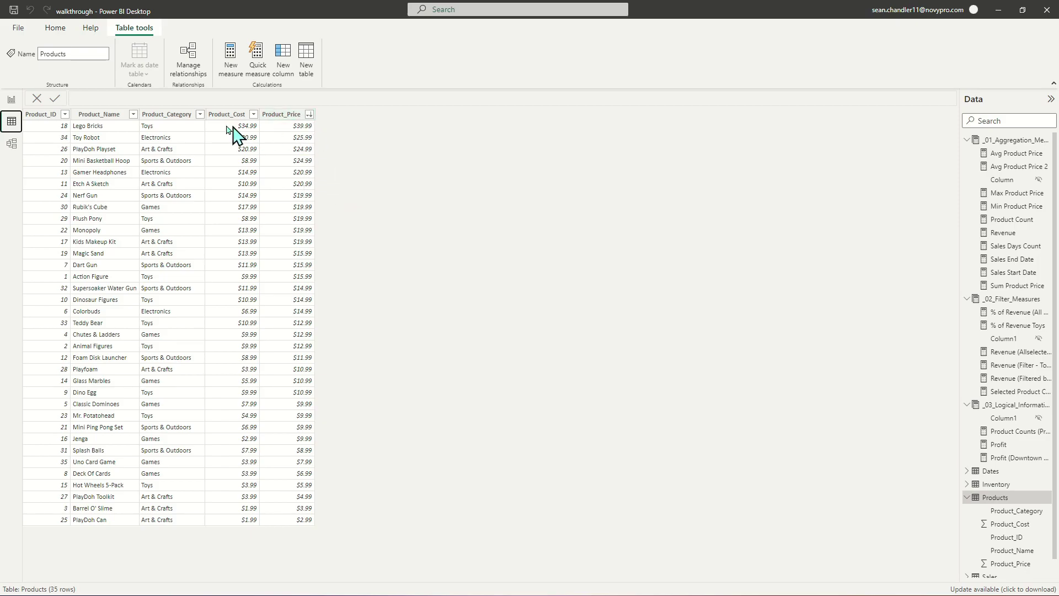
left_click(11, 100)
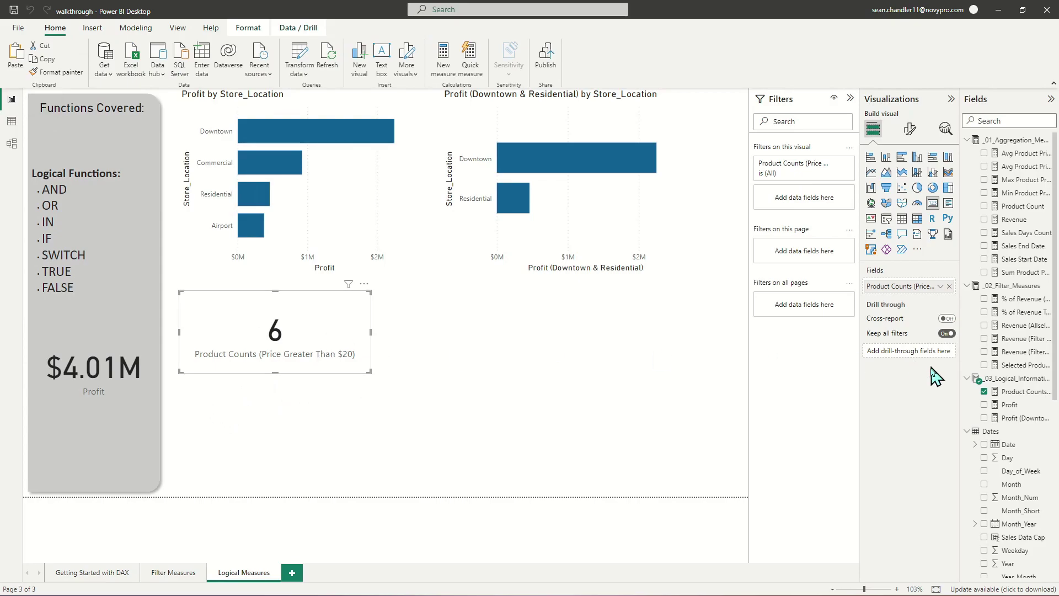
Rename the measure to Product Counts (Price Between 10 and 25)
left_click(1022, 391)
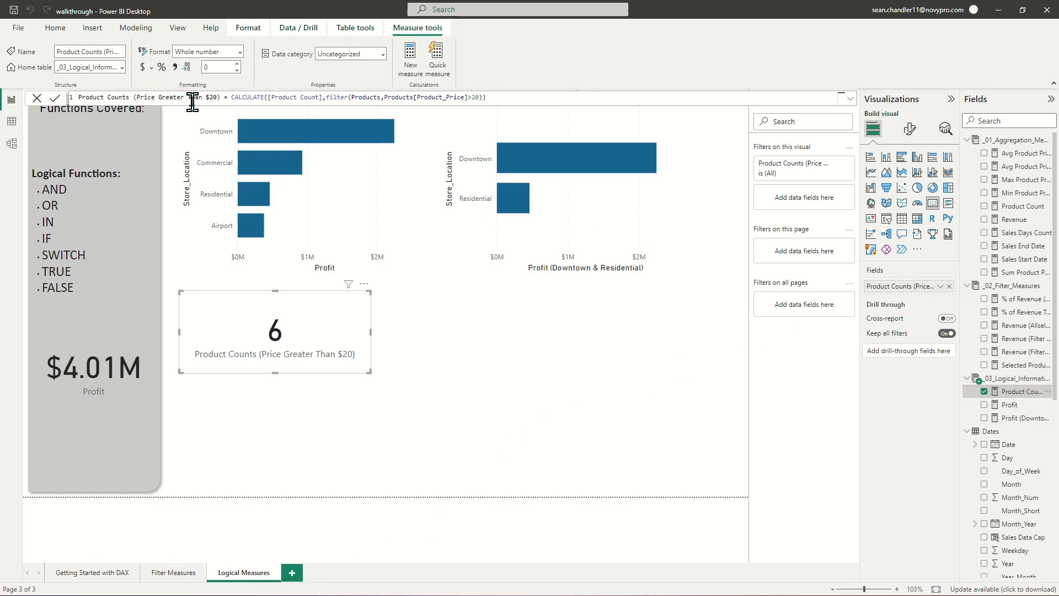
left_click_drag(217, 98, 158, 97)
type("Between 10 and 25")
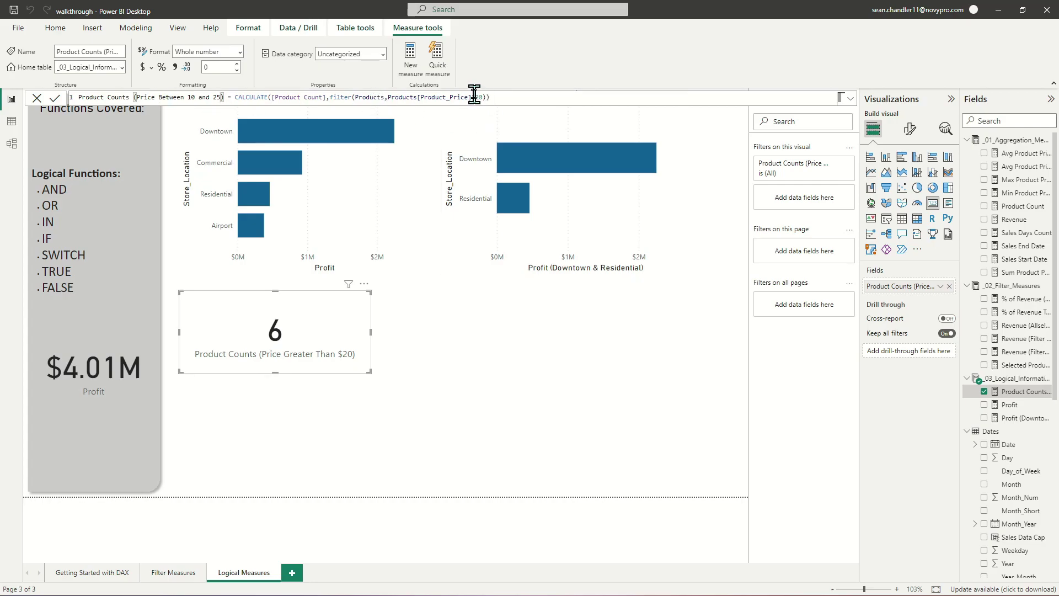
Replace the filter with AND(Products[Product_Price]>=10, Products[Product_Price]<=25) and verify the card's 22
left_click(474, 97)
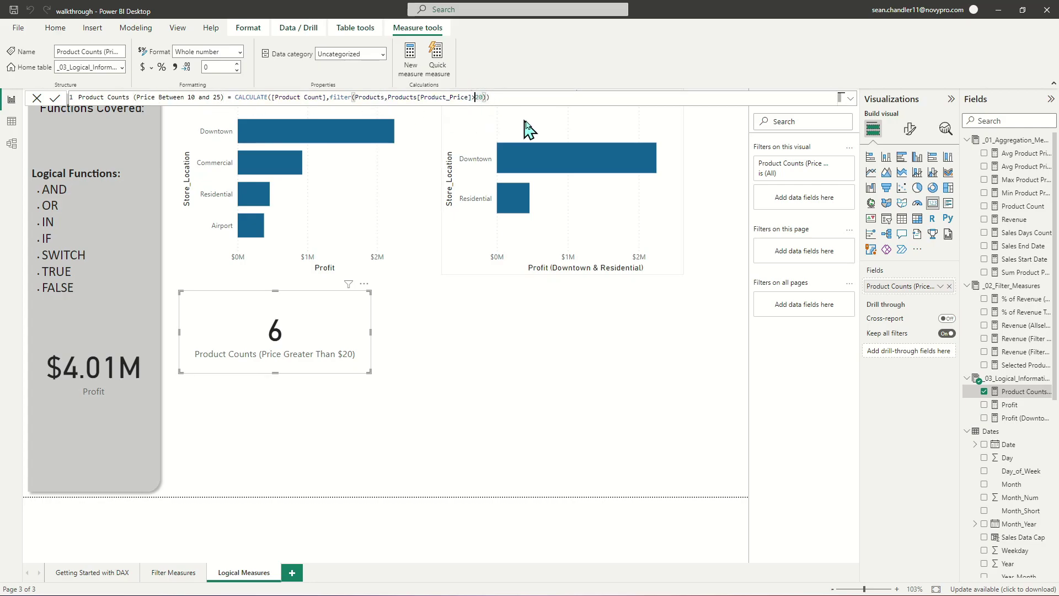
double_click(389, 97)
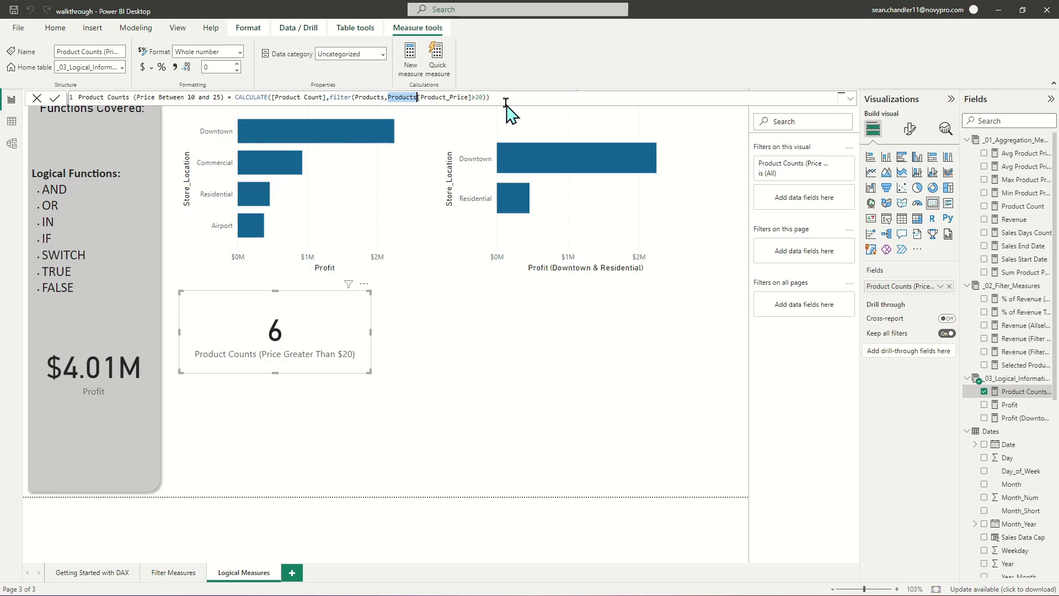
left_click_drag(503, 99, 397, 97)
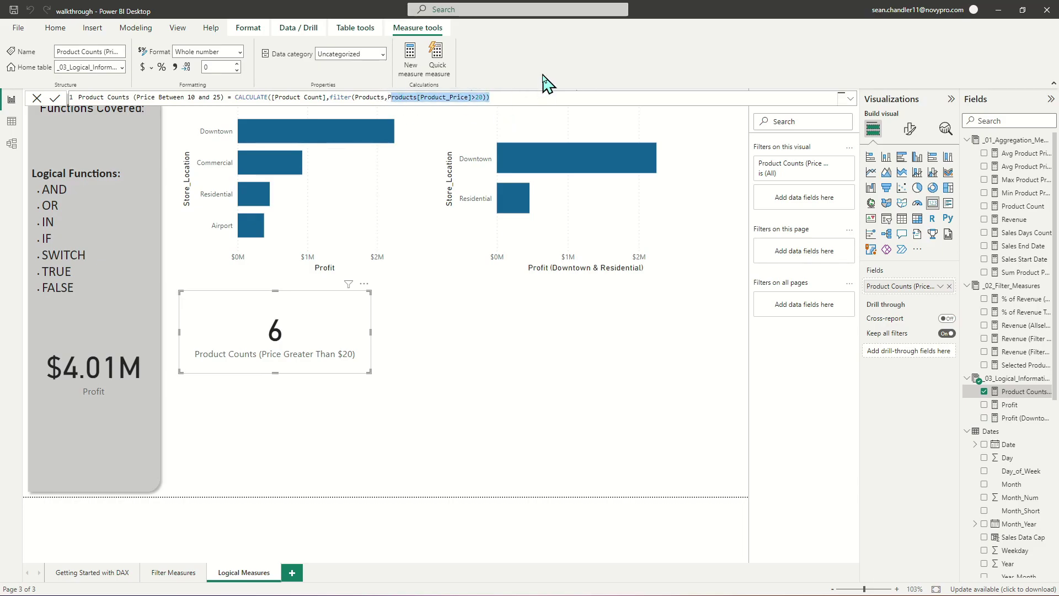
type("And(price")
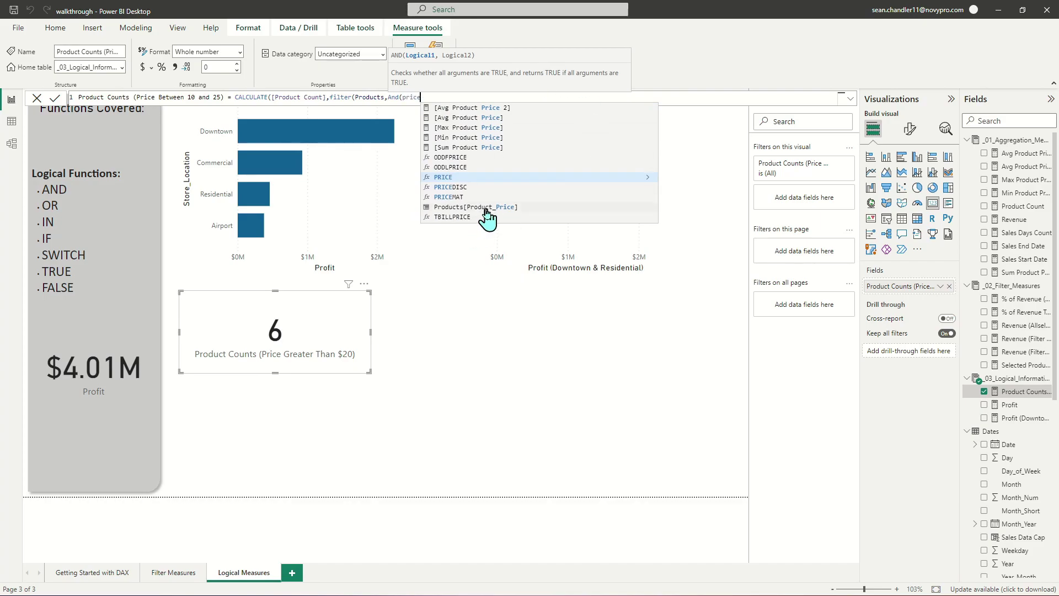
left_click(480, 207)
type(">=10")
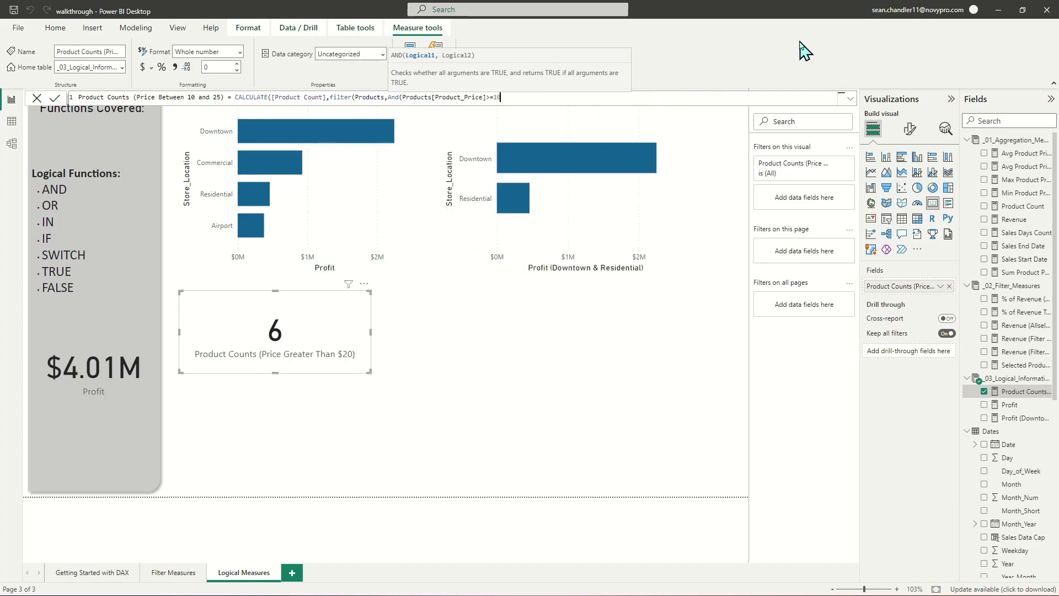
type(",prod")
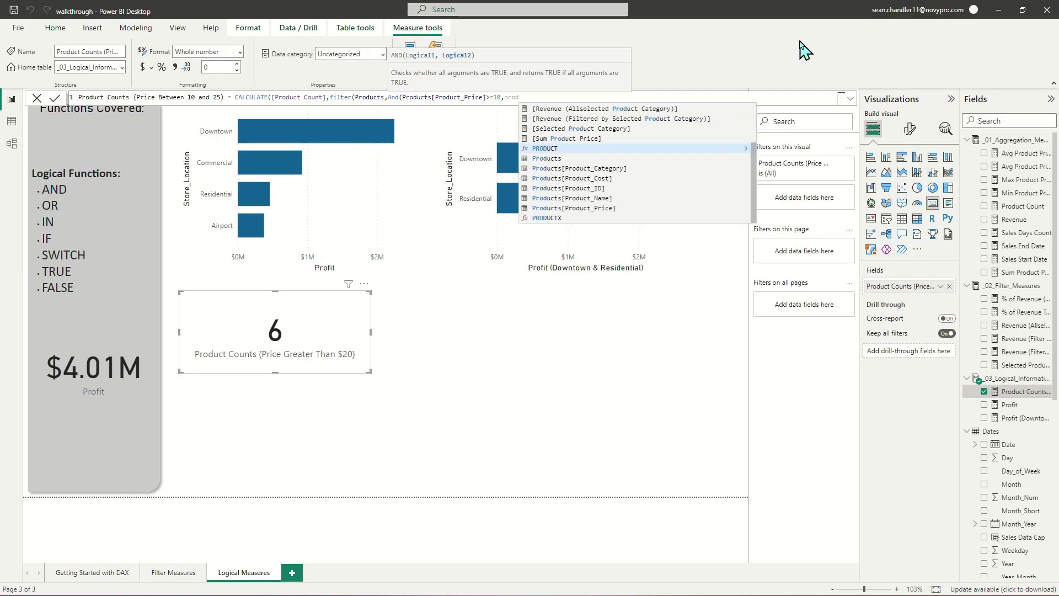
left_click(576, 209)
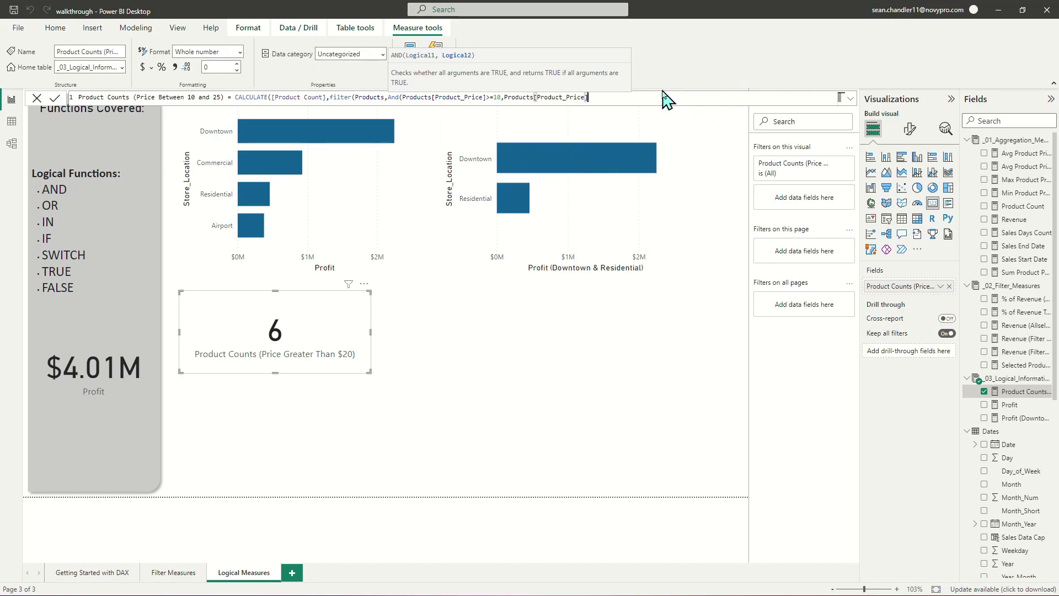
type("<=25)))")
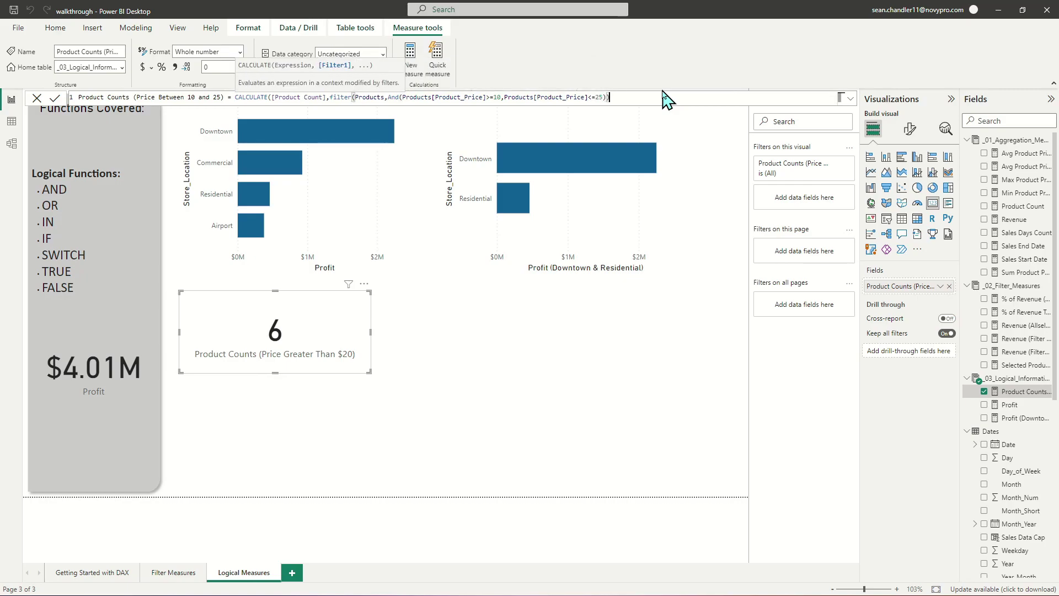
key("Return")
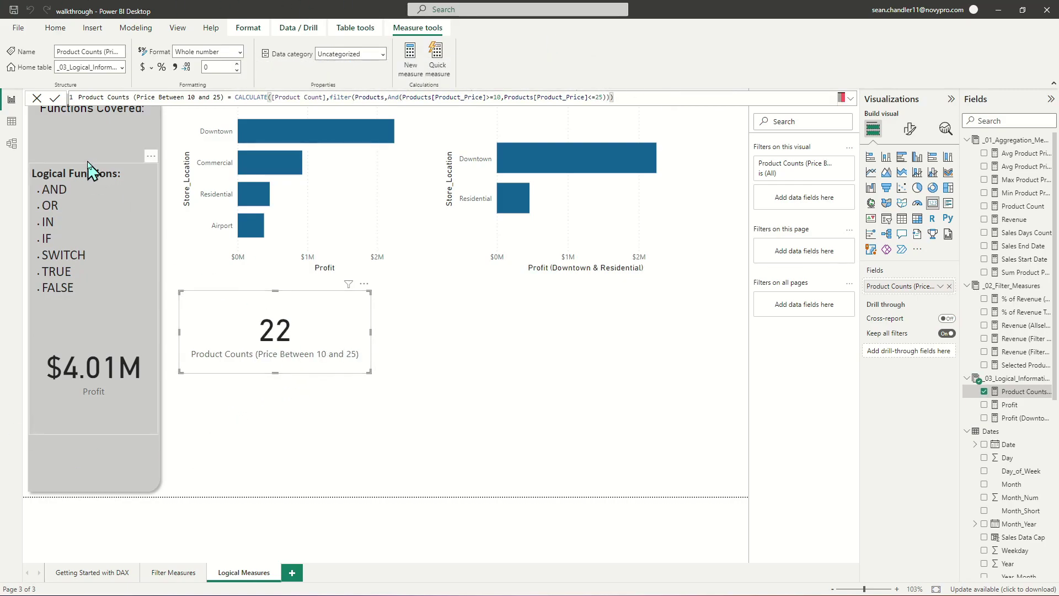
left_click(12, 122)
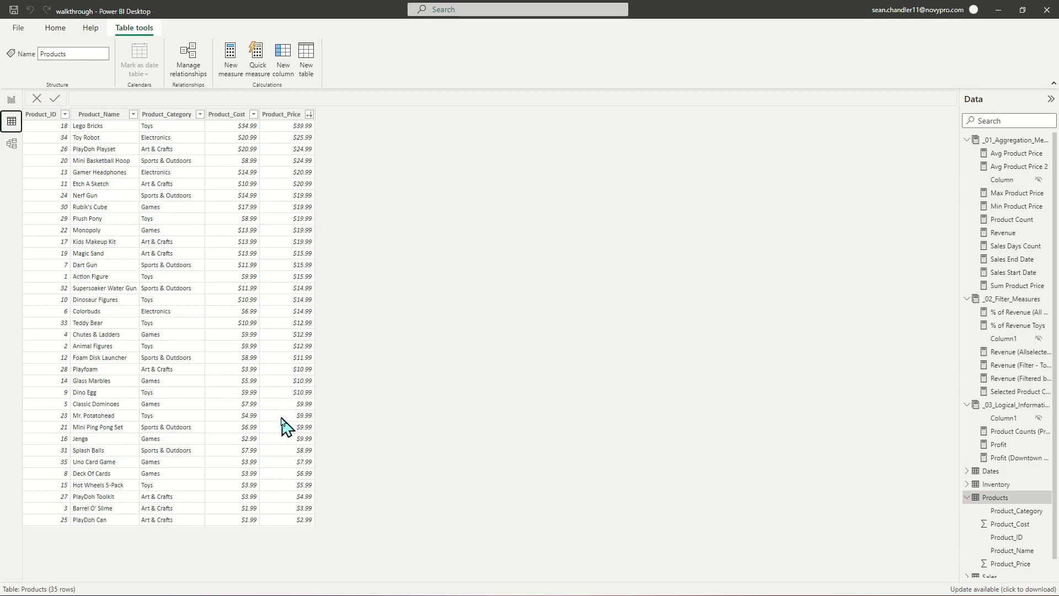
left_click(11, 99)
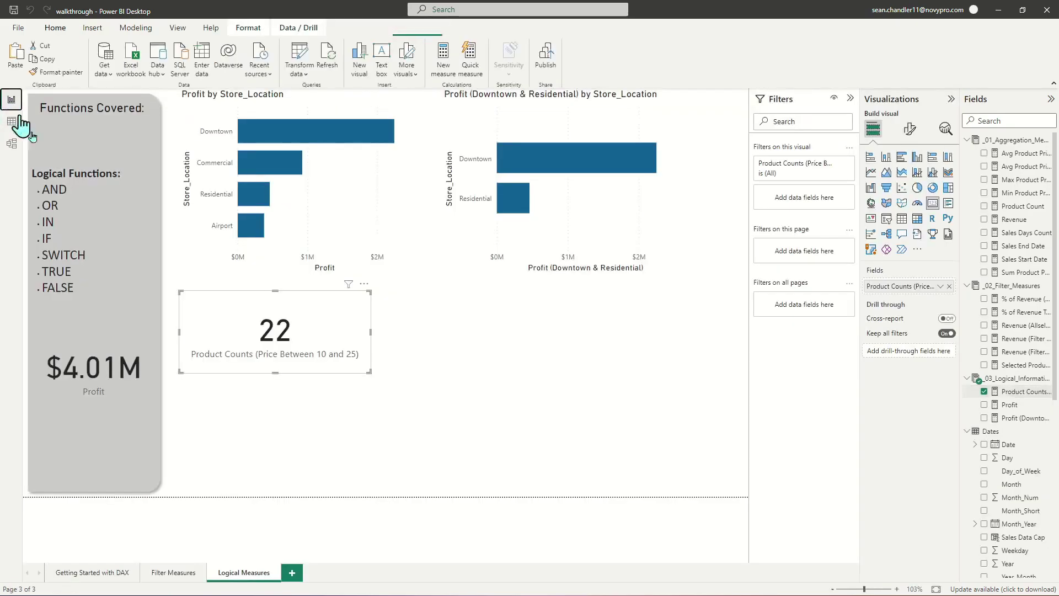
Begin a new measure Profit (Downtown and Toys) = CALCULATE([Profit]
left_click(341, 433)
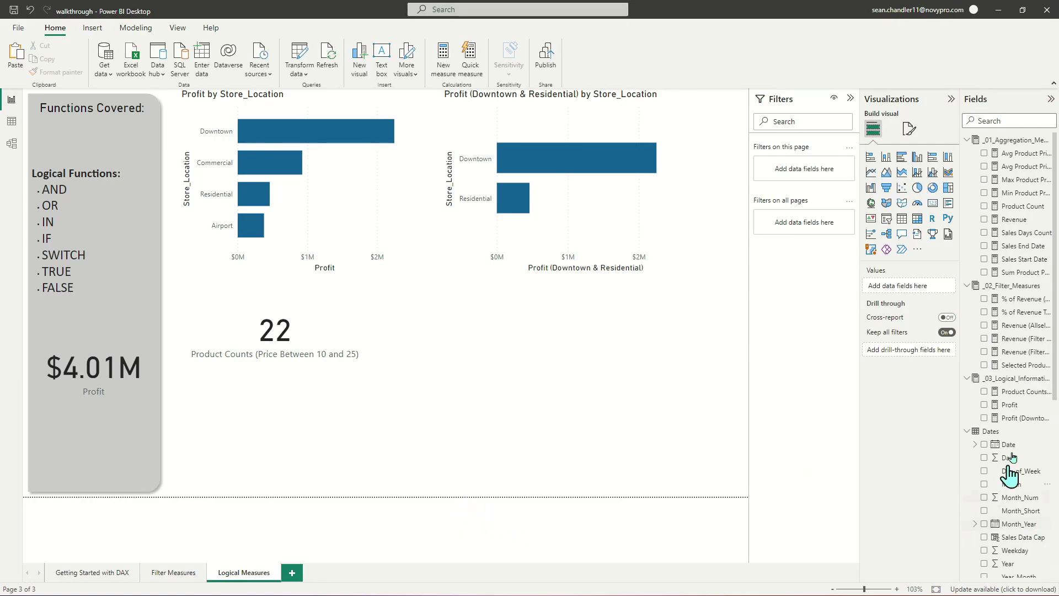
right_click(1017, 423)
left_click(938, 251)
type("Profit (Downtown a")
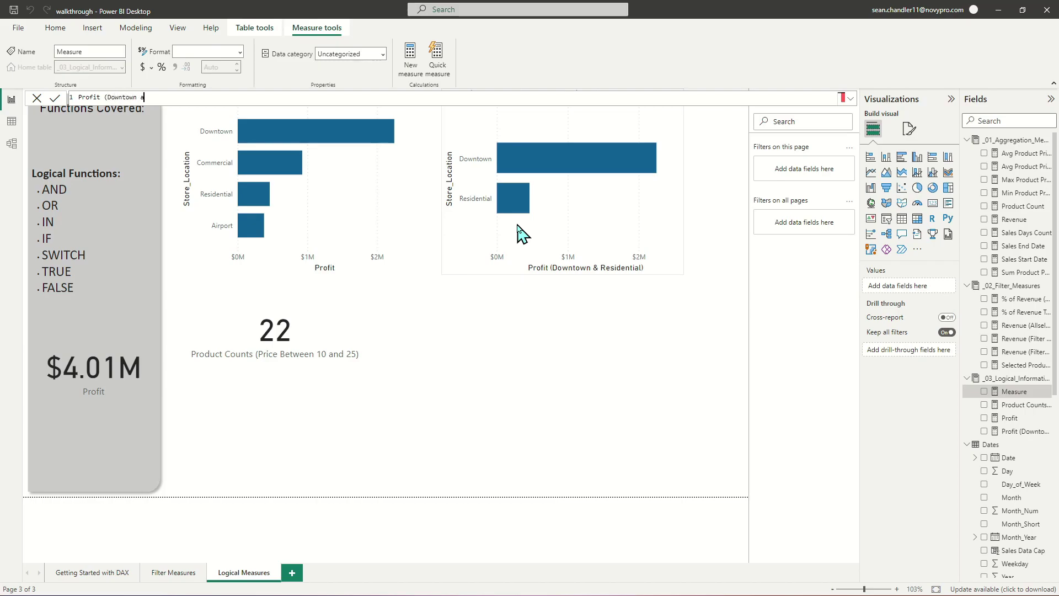
type("nd Toys) =")
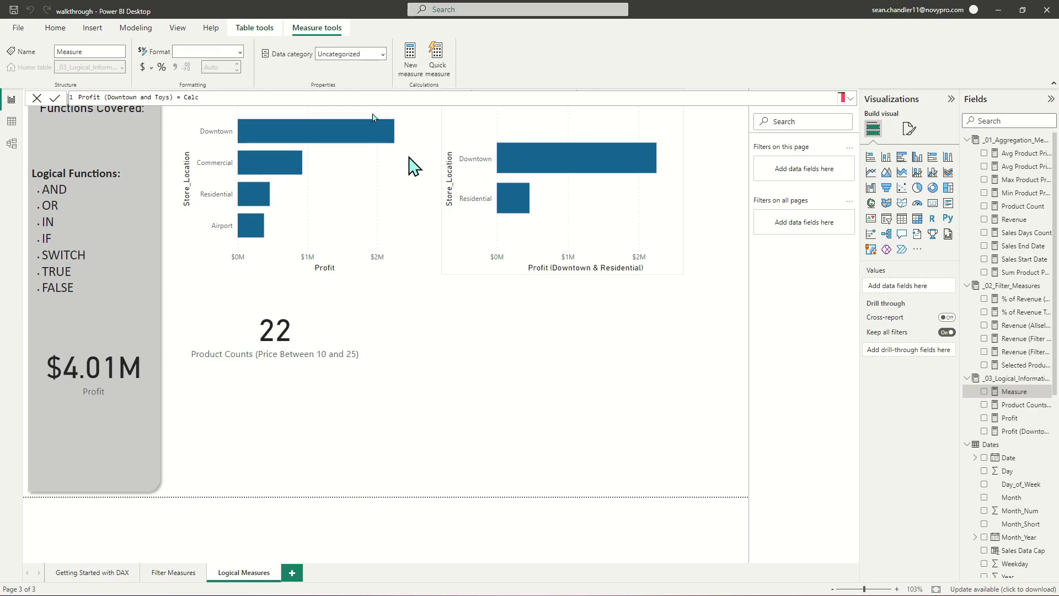
type("Calc")
key("Tab")
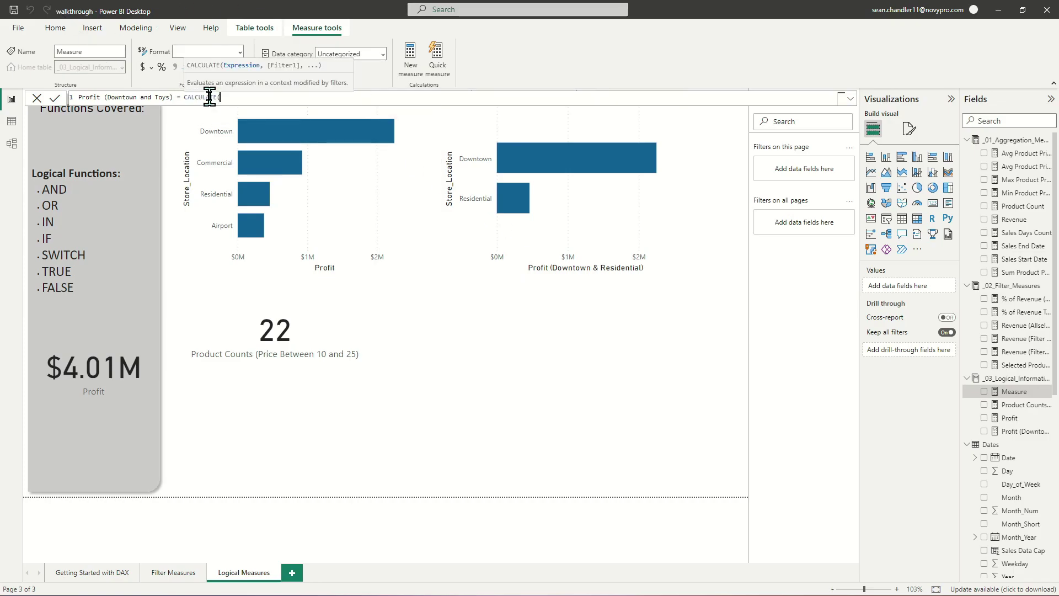
type("profit")
key("Tab")
Finish the measure with FILTER(Stores, Stores[Store_Location]="Downtown") and commit it
type(",Filter(")
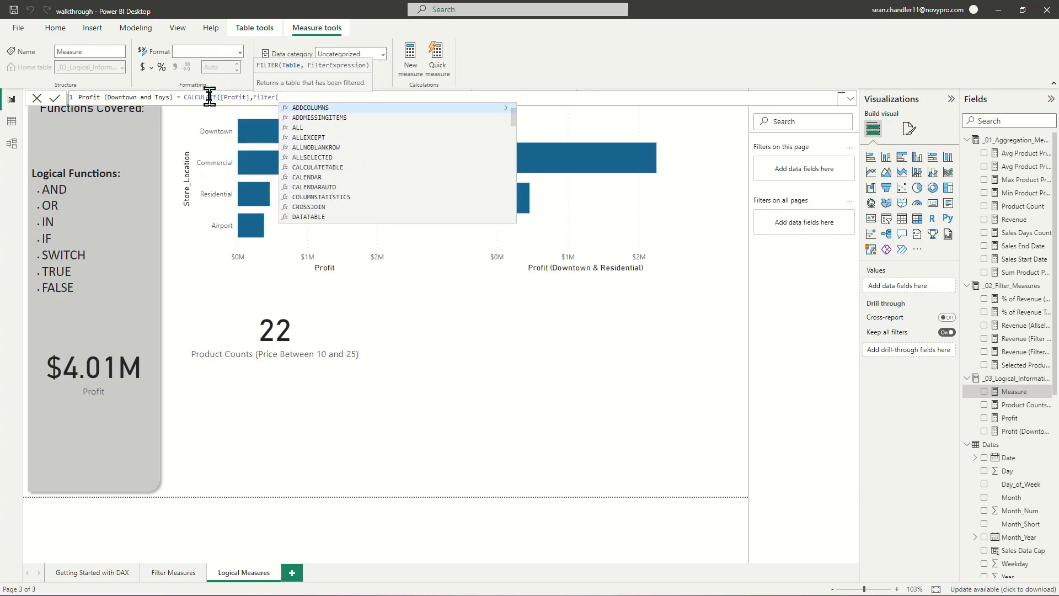
type("s")
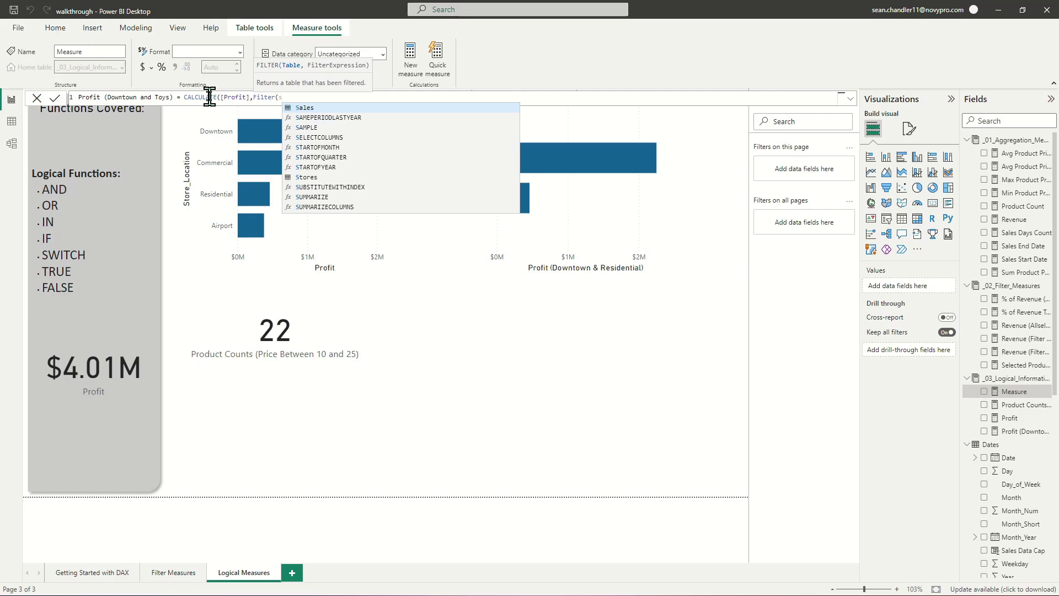
key("BackSpace")
type("lo")
key("BackSpace")
key("BackSpace")
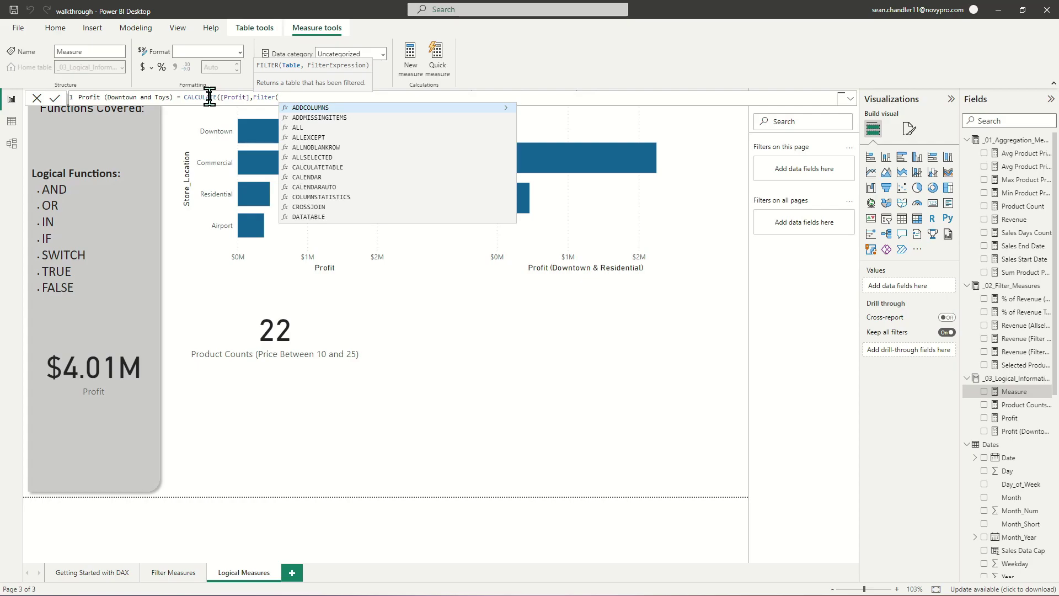
type("store")
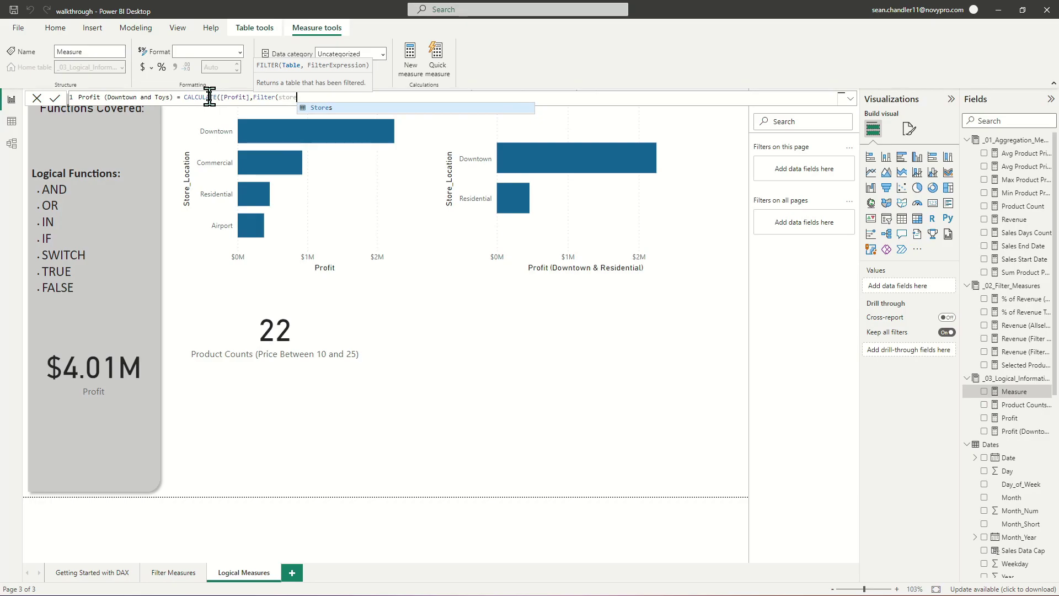
key("Tab")
type(",")
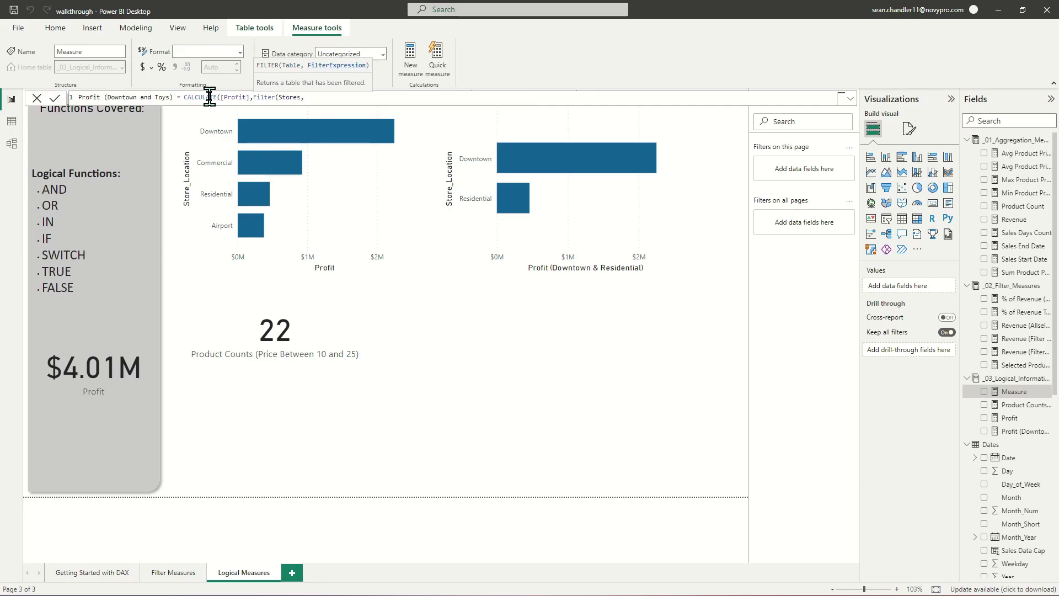
type("stor")
key("Down")
key("Down")
key("Down")
key("Tab")
type("=")
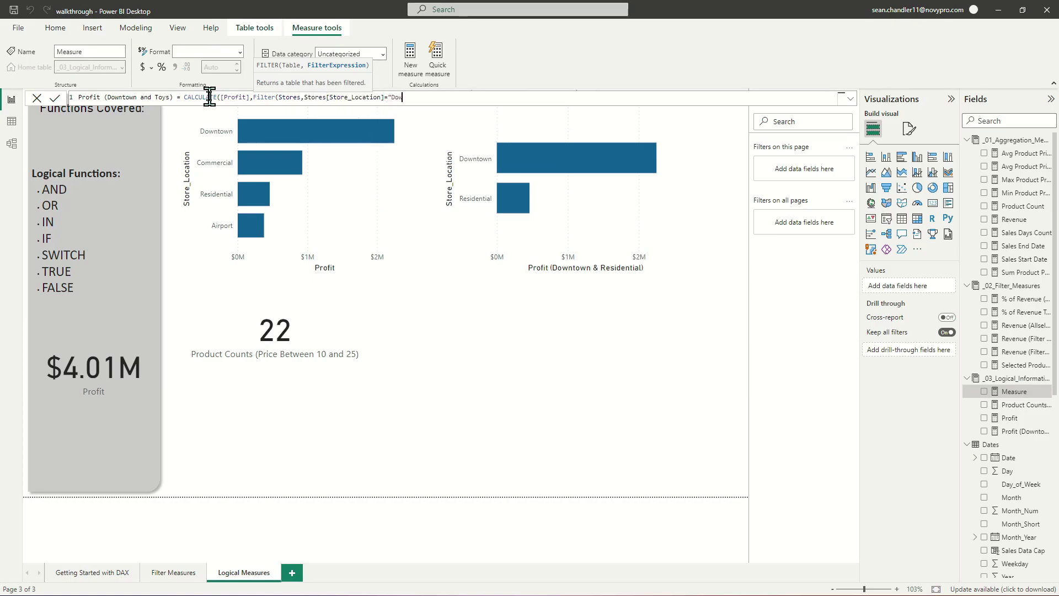
type("\"Downtown\"))")
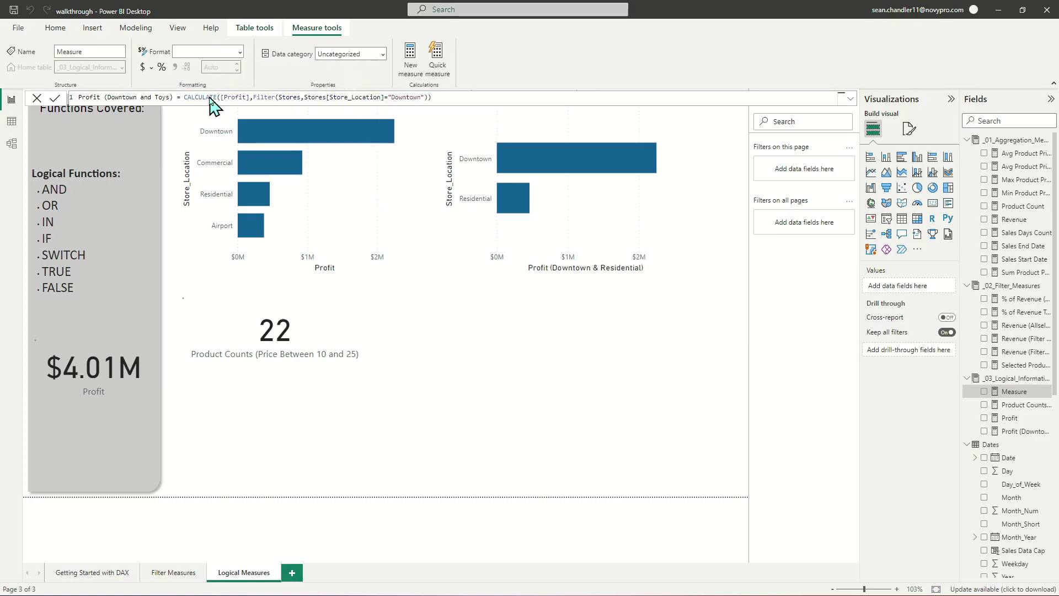
key("Return")
Add a new card showing Profit (Downtown and Toys) at $2.25M
left_click(272, 345)
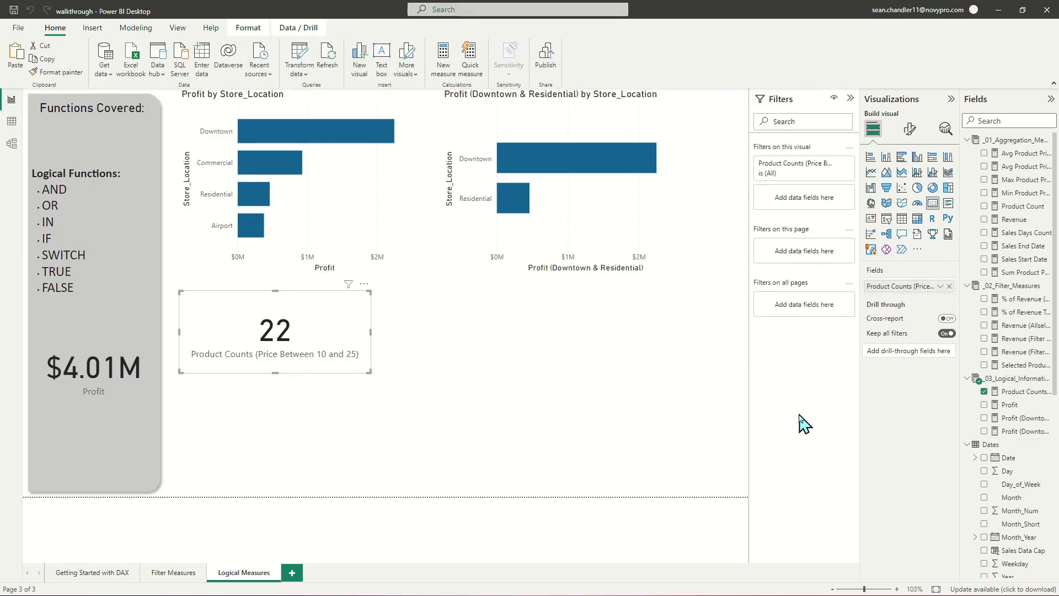
key("Escape")
left_click(933, 203)
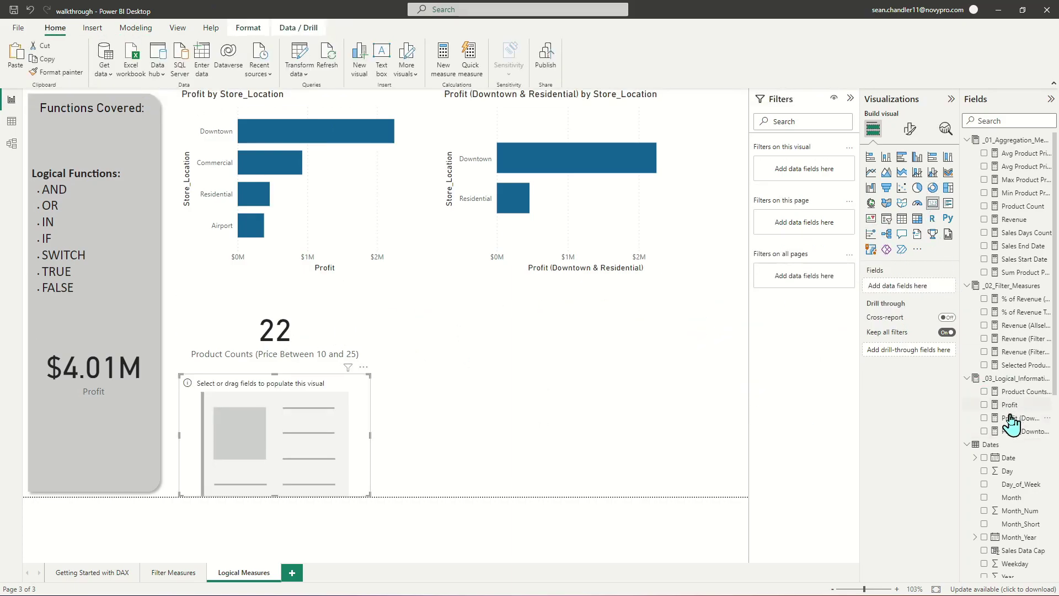
left_click_drag(1013, 431, 871, 301)
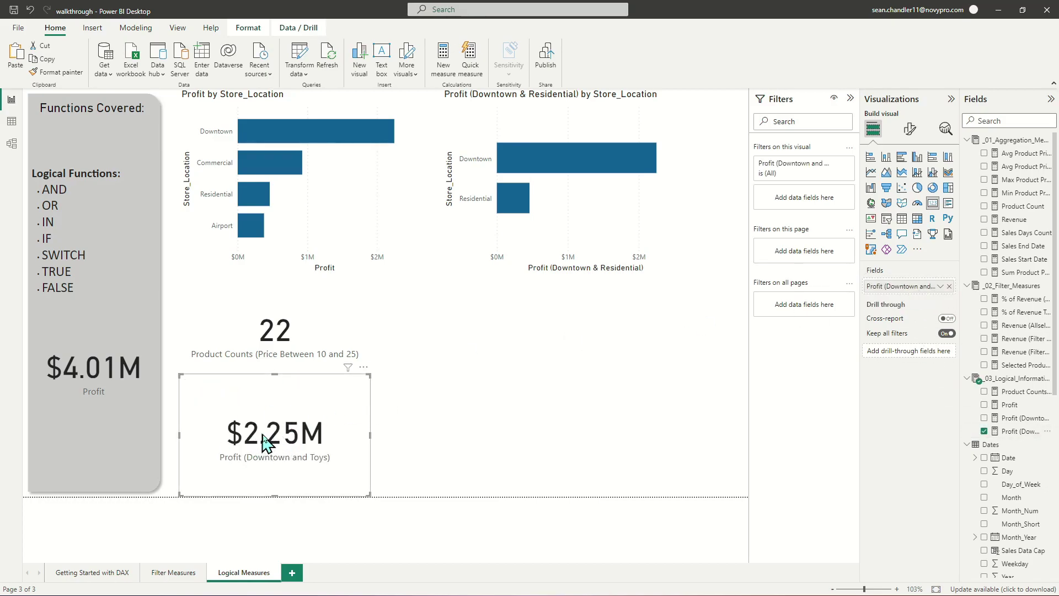
Add FILTER(Products, Products[Product_Category]="Toys") to the Profit (Downtown and Toys) measure, so the card shows $630.03K
mouse_move(292, 132)
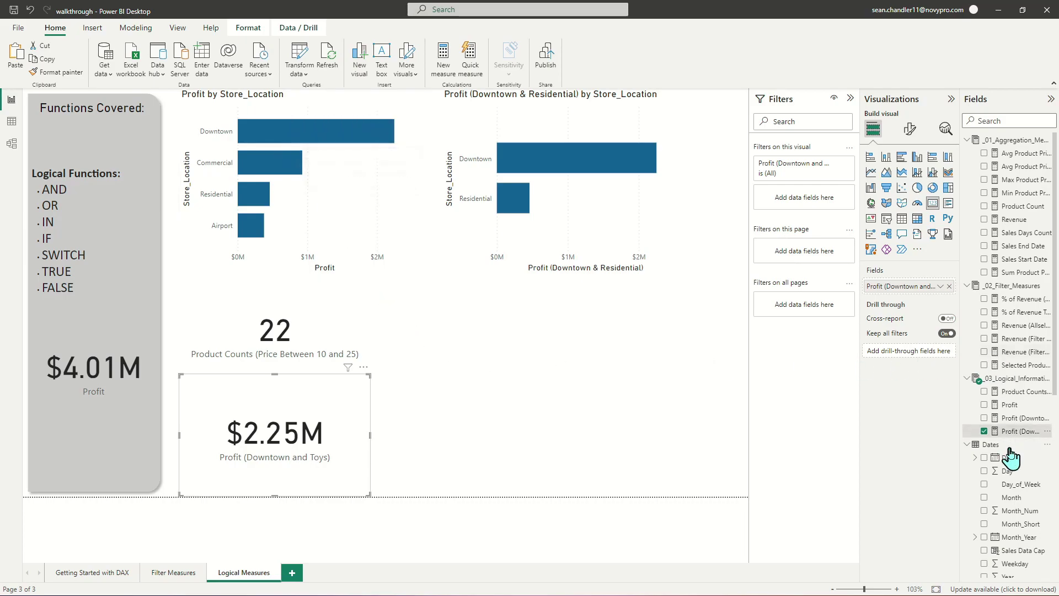
left_click(1020, 432)
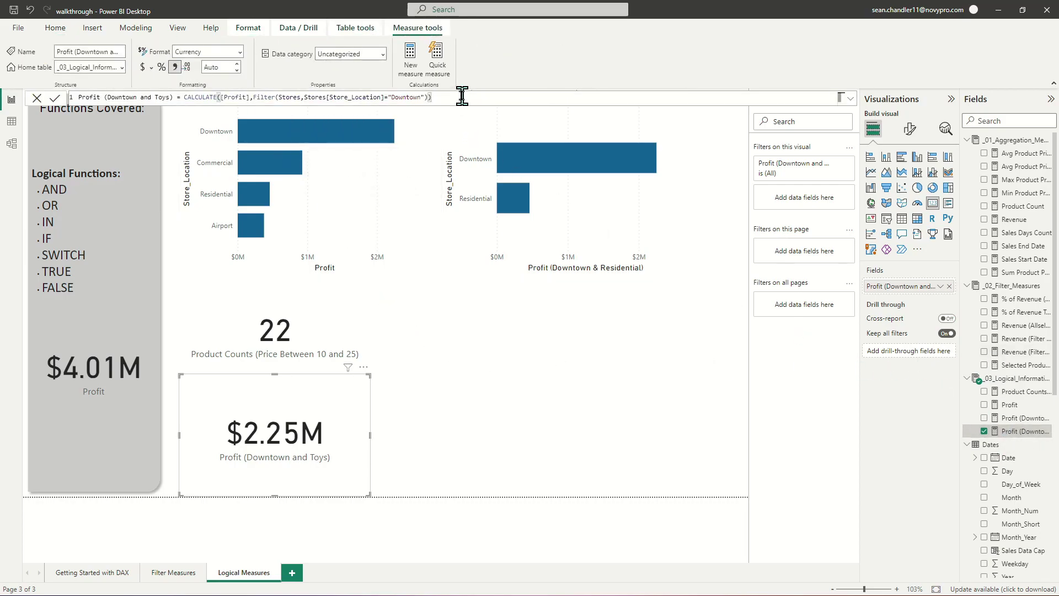
type(",FILTER(")
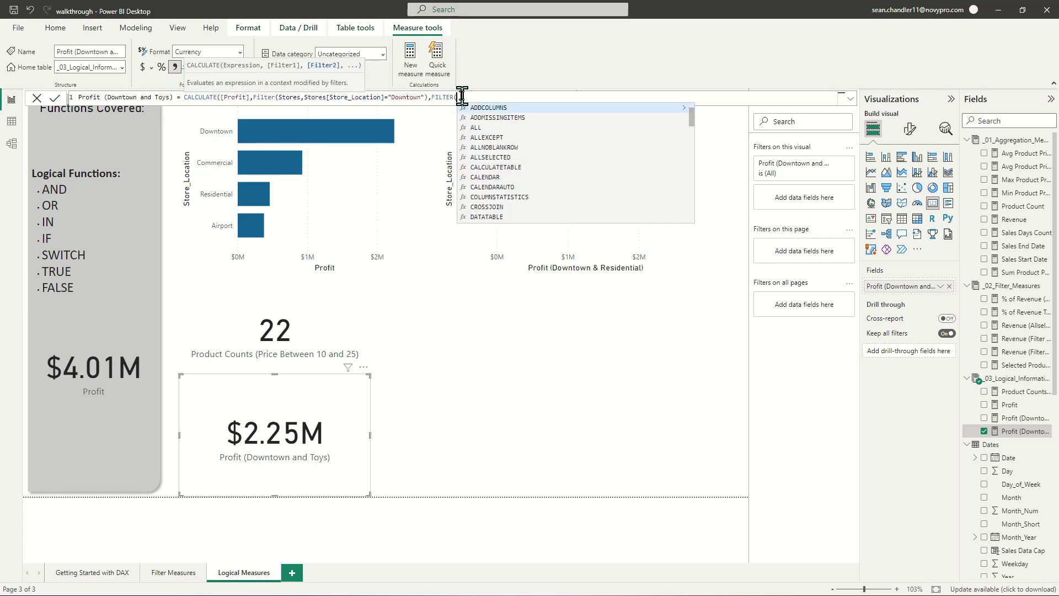
type("Products")
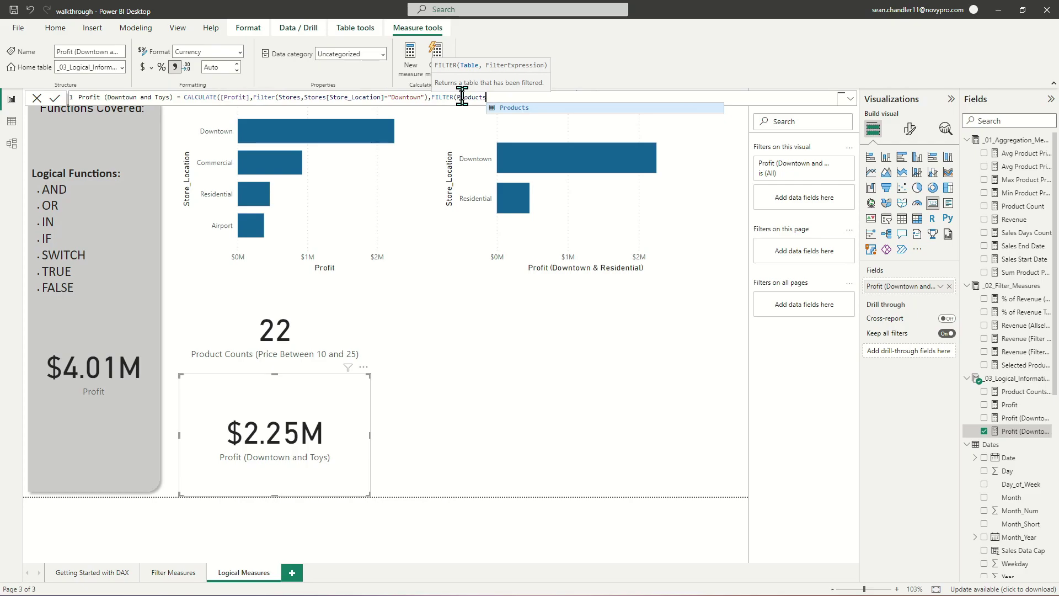
type(",produc")
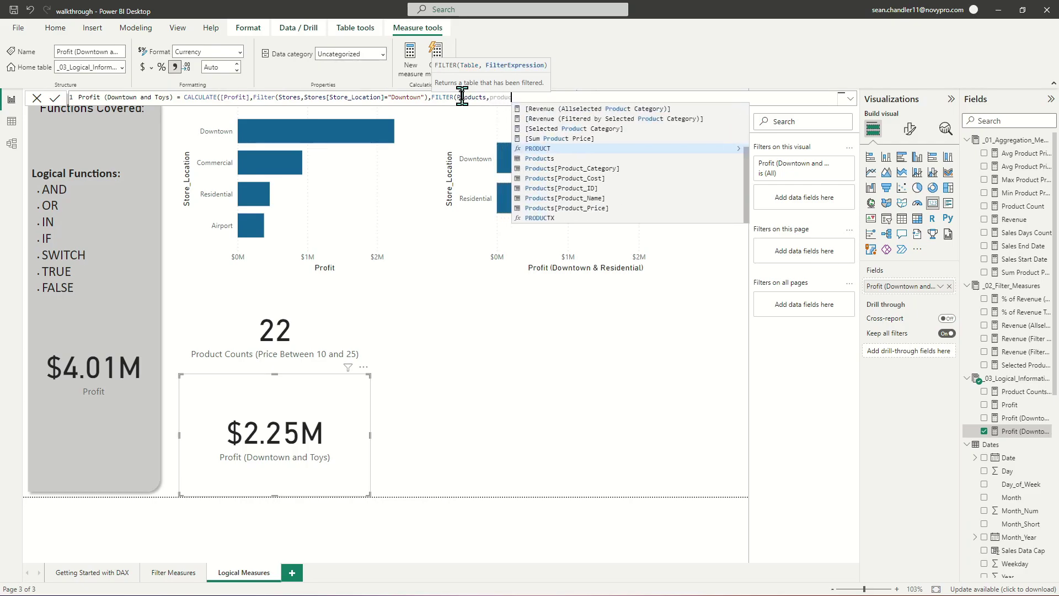
key("Tab")
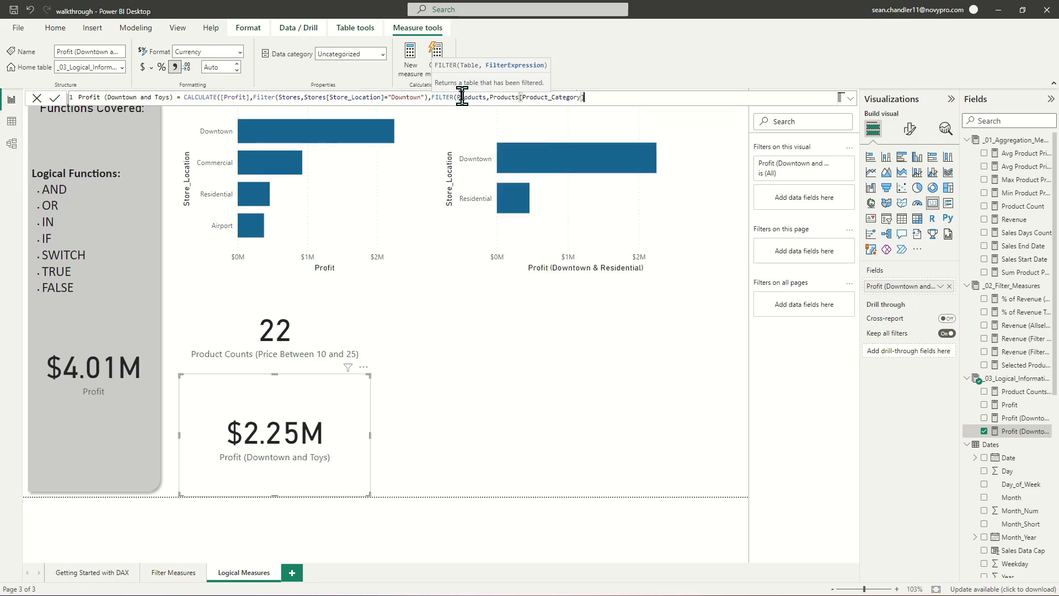
type("=\"Toys")
type(")")
key("Return")
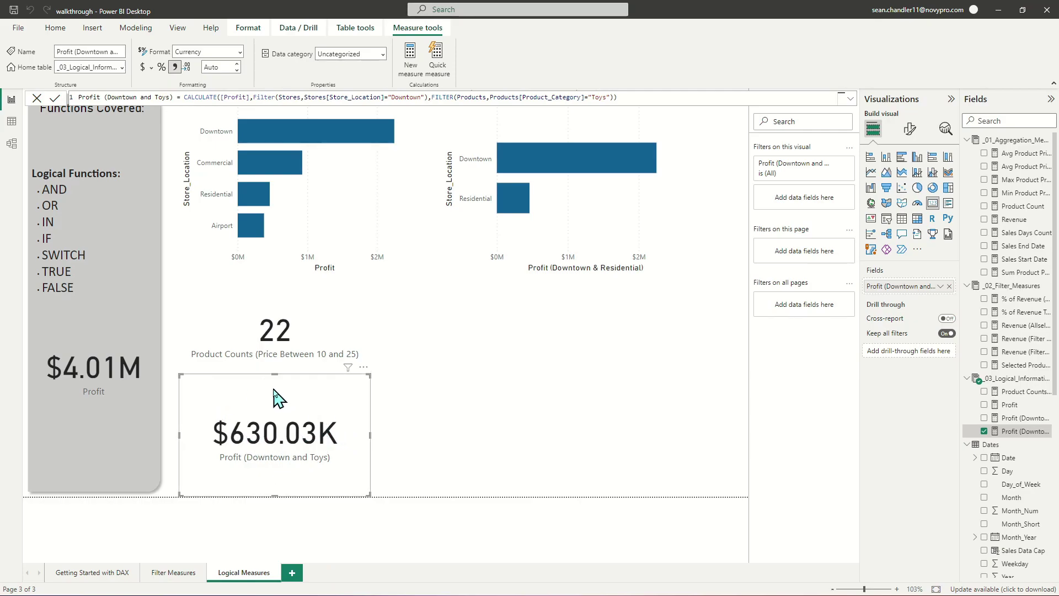
Move the 22 and $630.03K cards together under the Downtown & Residential chart
left_click(478, 413)
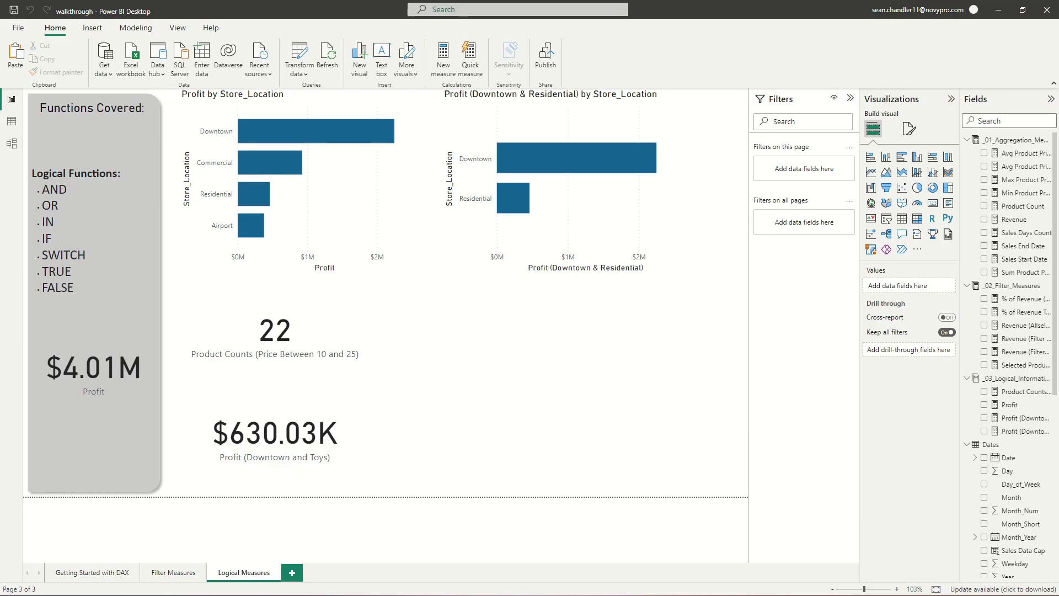
left_click(271, 345)
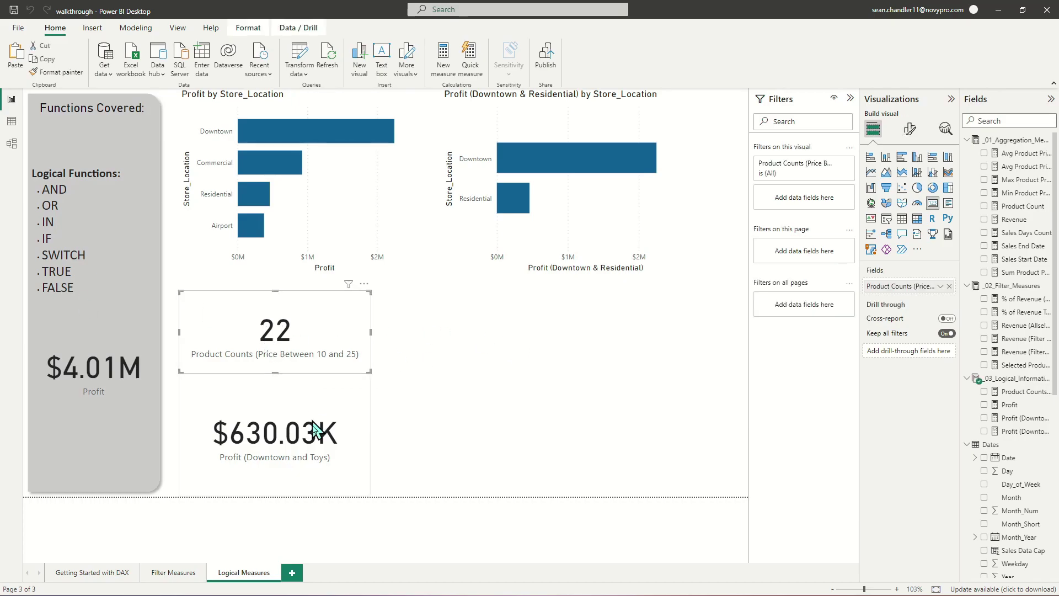
left_click(291, 440, "ctrl")
left_click_drag(239, 331, 578, 327)
left_click(578, 327)
Make the Profit by Store_Location chart taller and move it lower on the page
left_click(281, 110)
left_click_drag(300, 274, 331, 379)
left_click_drag(285, 113, 284, 160)
left_click(278, 119)
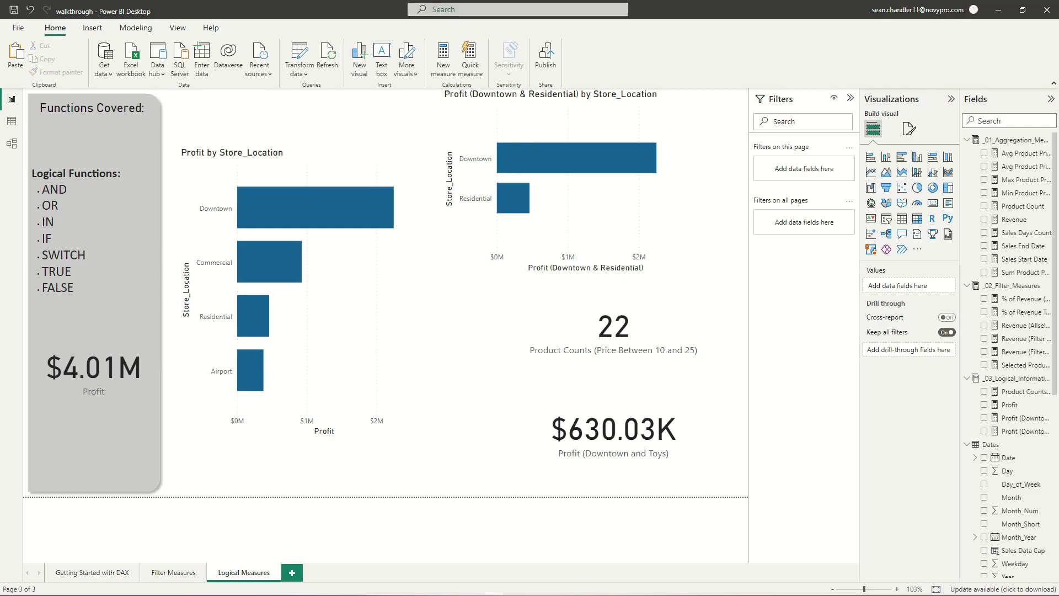
Start a new Bar Chart Color measure: IF(SELECTEDVALUE(Stores[Store_Location]) = "Downtown", "#146194", …
right_click(1011, 431)
left_click(944, 279)
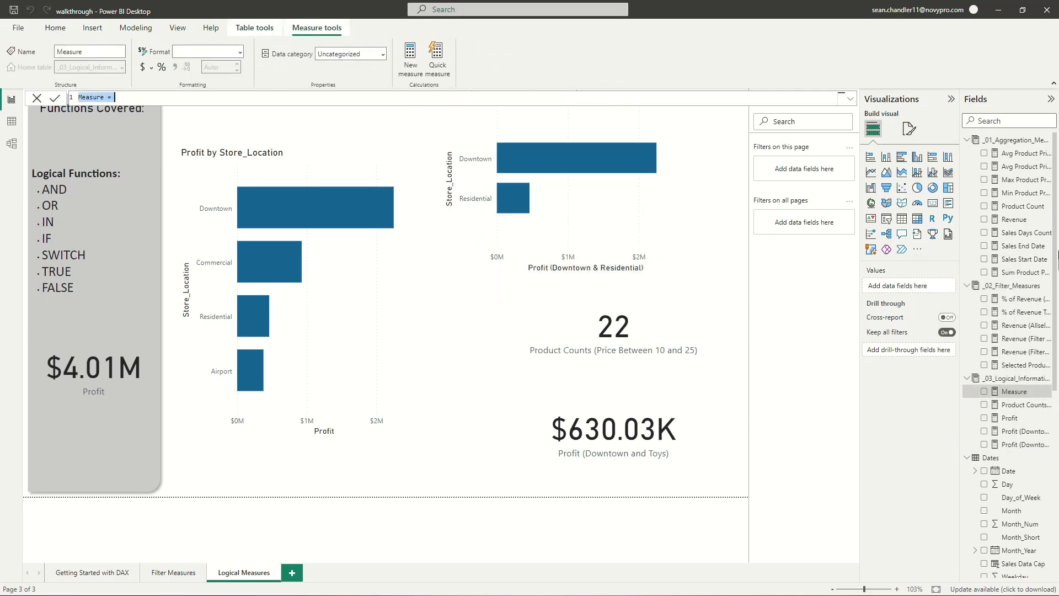
type("Bar Chart Color")
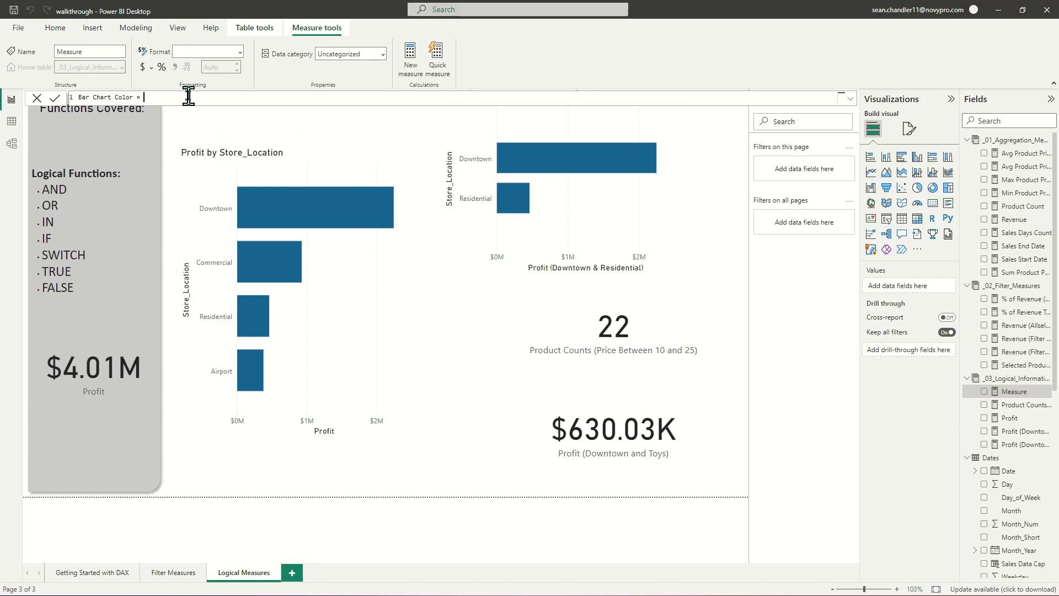
type("If ( selectedva")
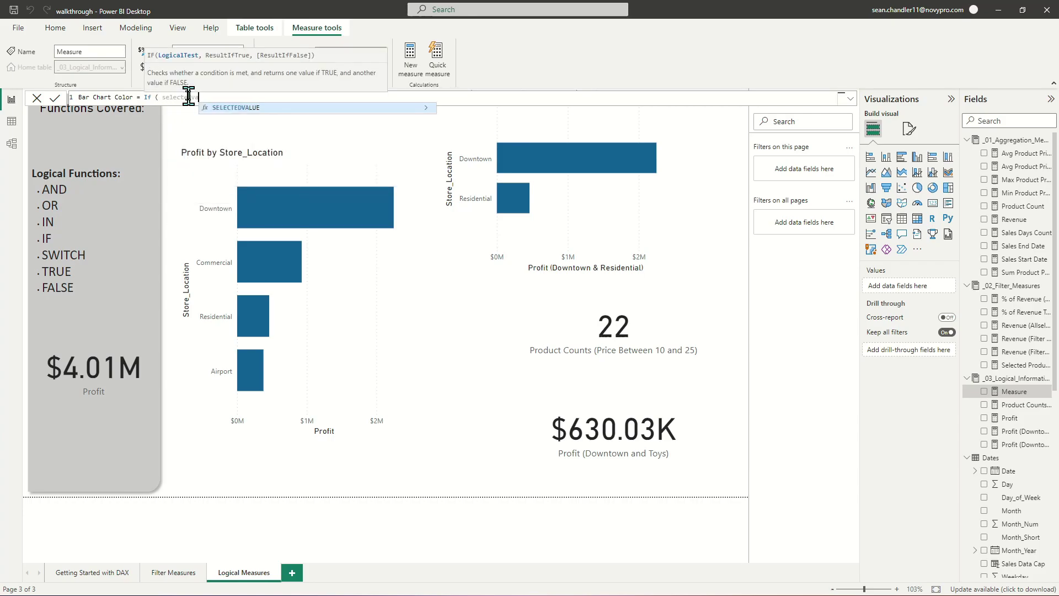
key("Tab")
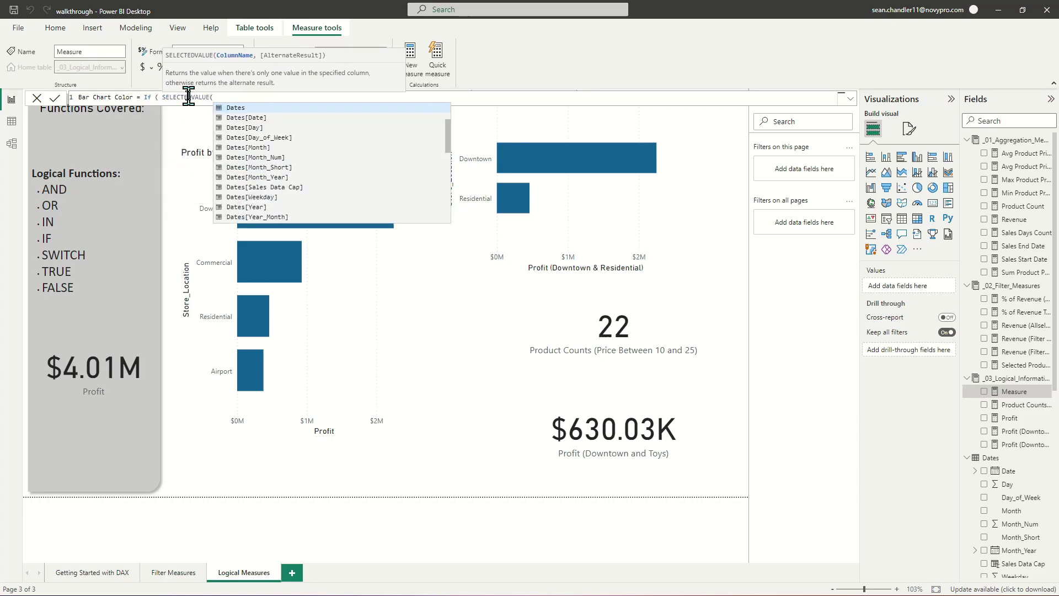
type("store")
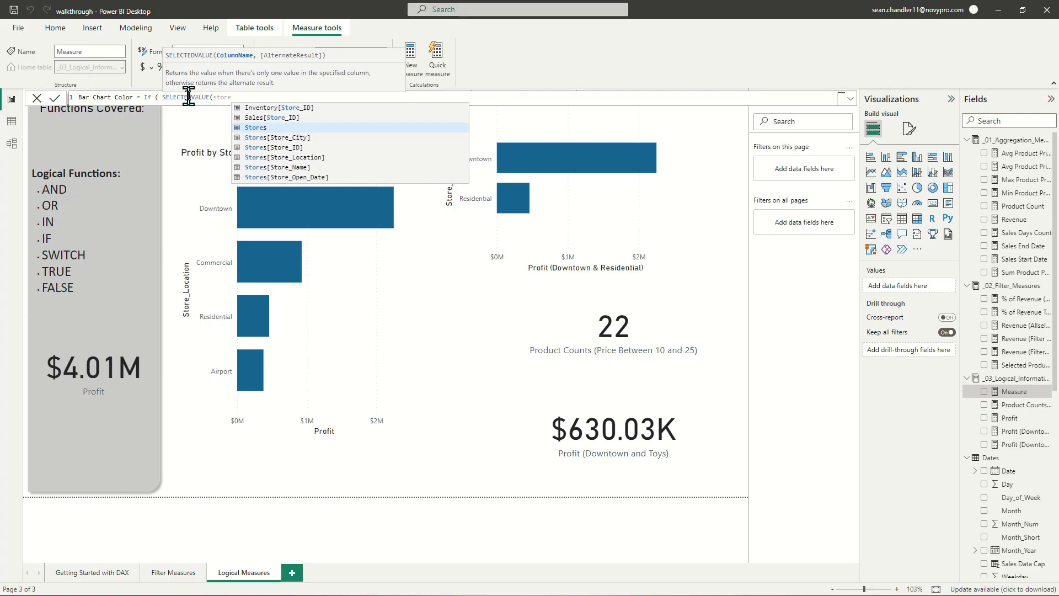
key("Down")
key("Down")
key("Down")
key("Tab")
type(")")
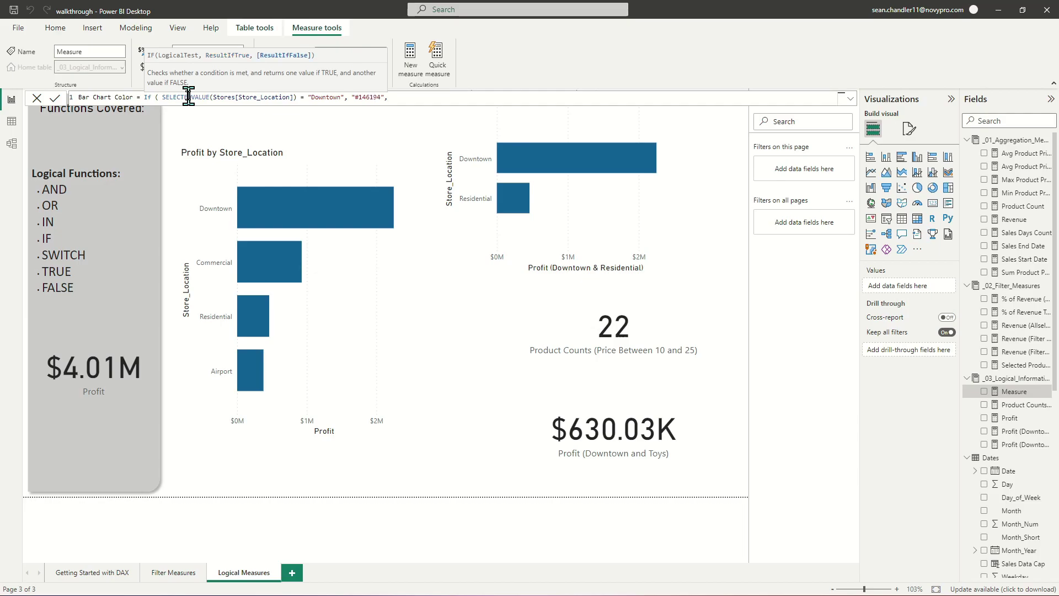
Split the formula onto separate lines and add a nested IF branch for Commercial returning "#A50E82"
left_click(142, 98)
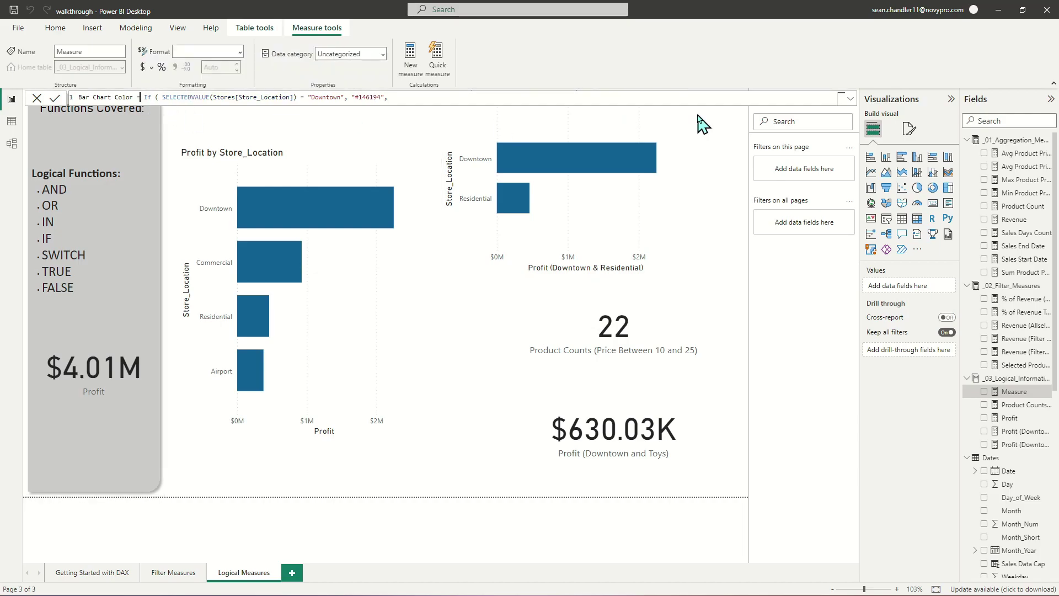
key("shift+Return")
key("shift+Return")
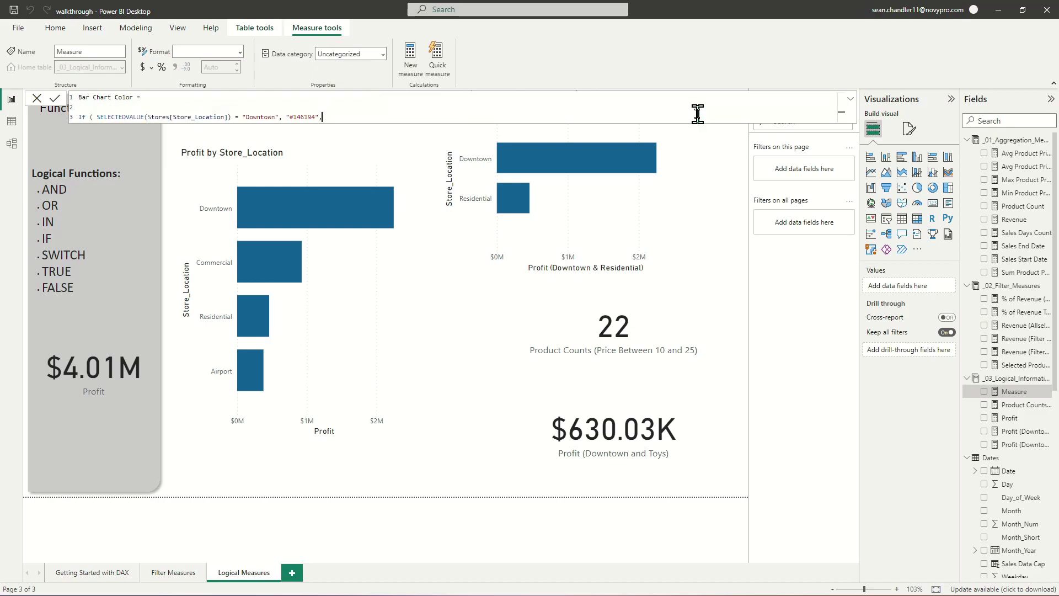
key("shift+Return")
type("If ( Selectedvalue (")
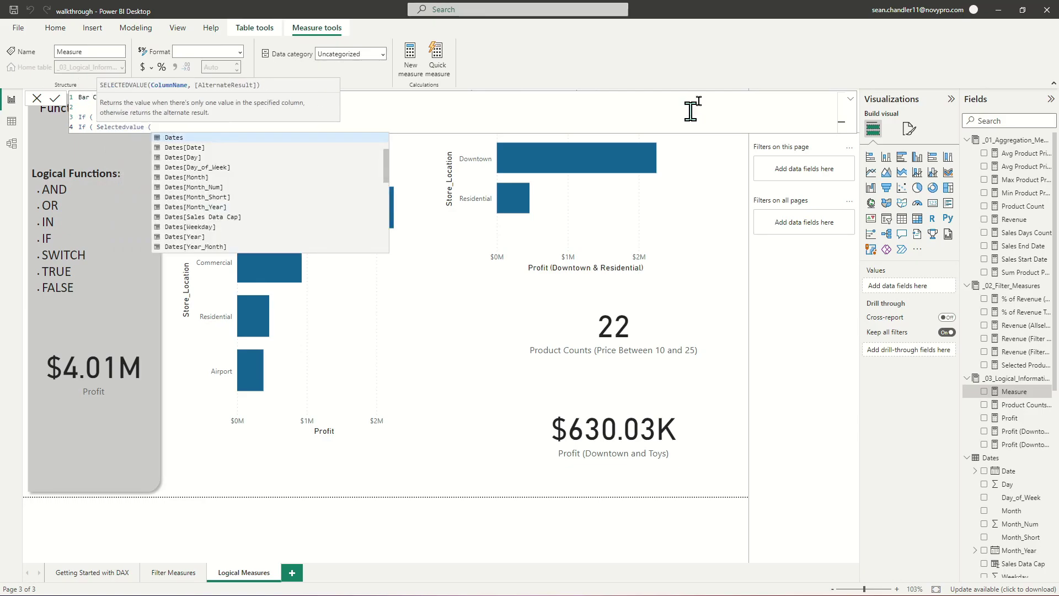
key("Escape")
type("store")
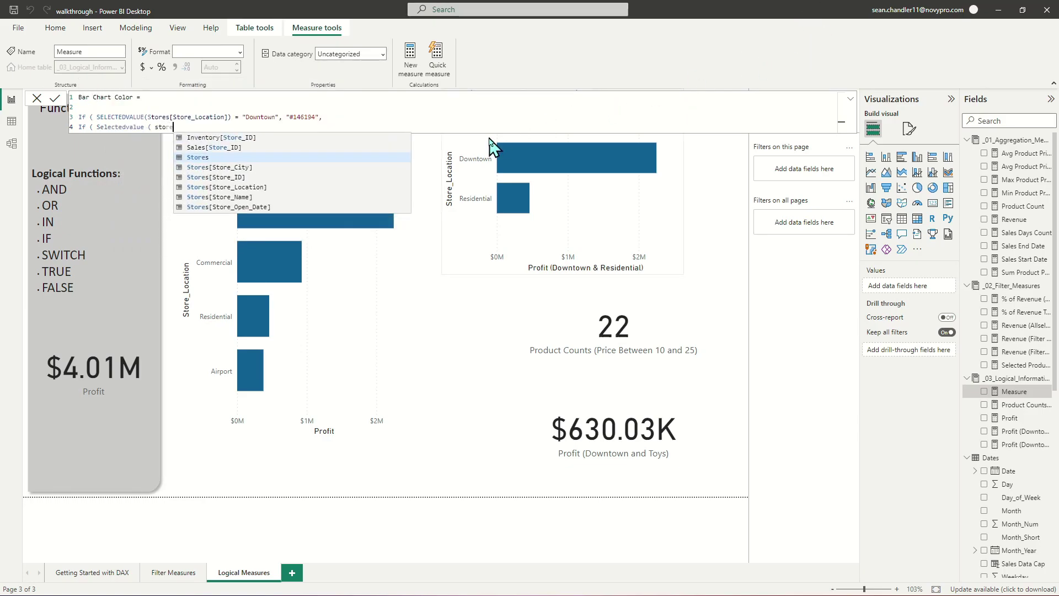
key("Down")
key("Down")
key("Down")
key("Tab")
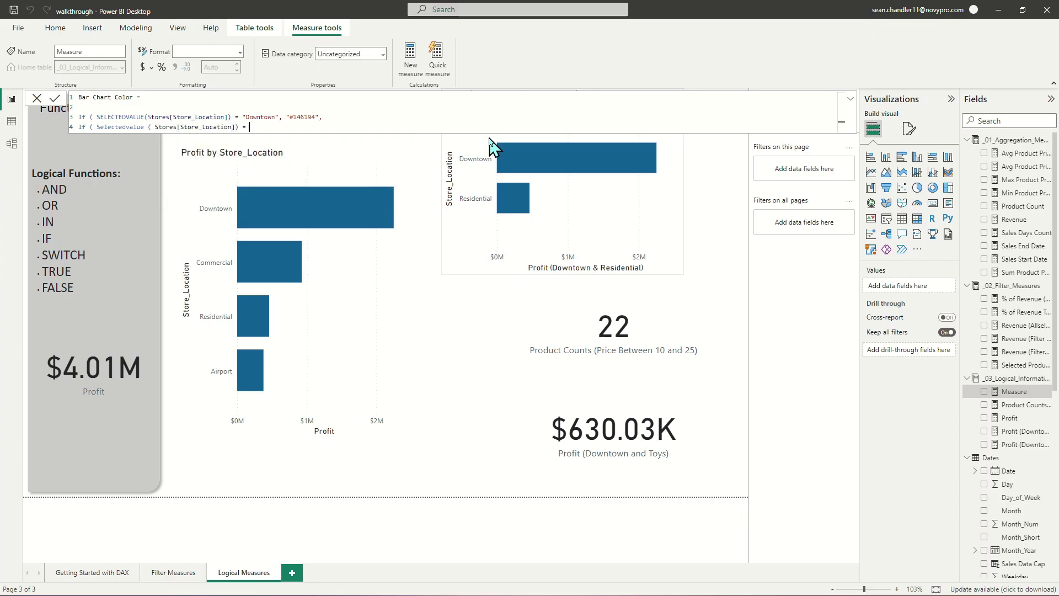
type(", \"#A50E82\",")
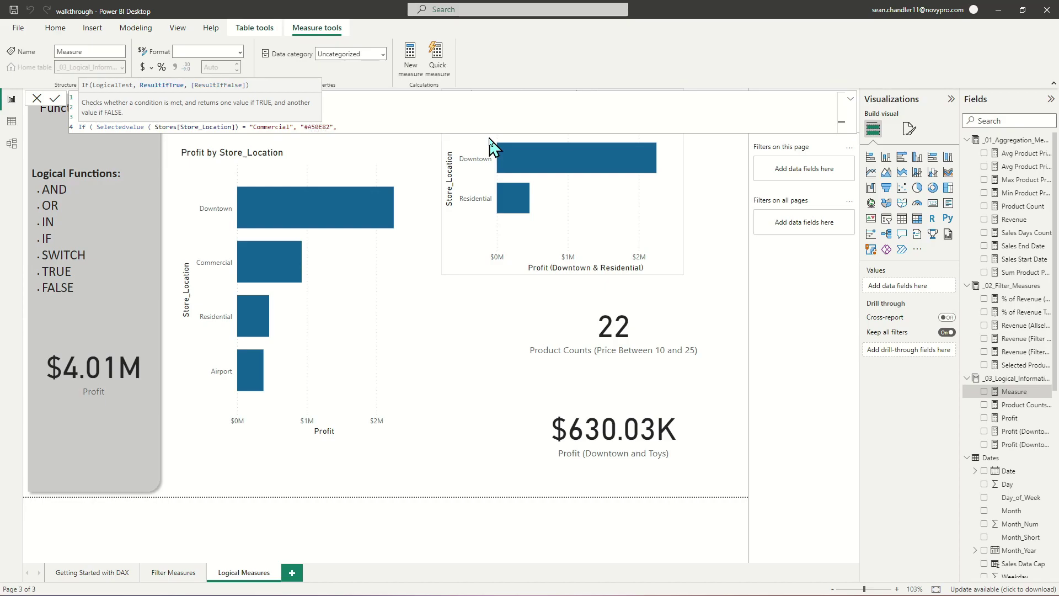
Add nested IF branches for Residential "#14967C" and Airport "#E87D37", closing all parentheses
key("shift+Return")
type("If (Selectedv")
key("Tab")
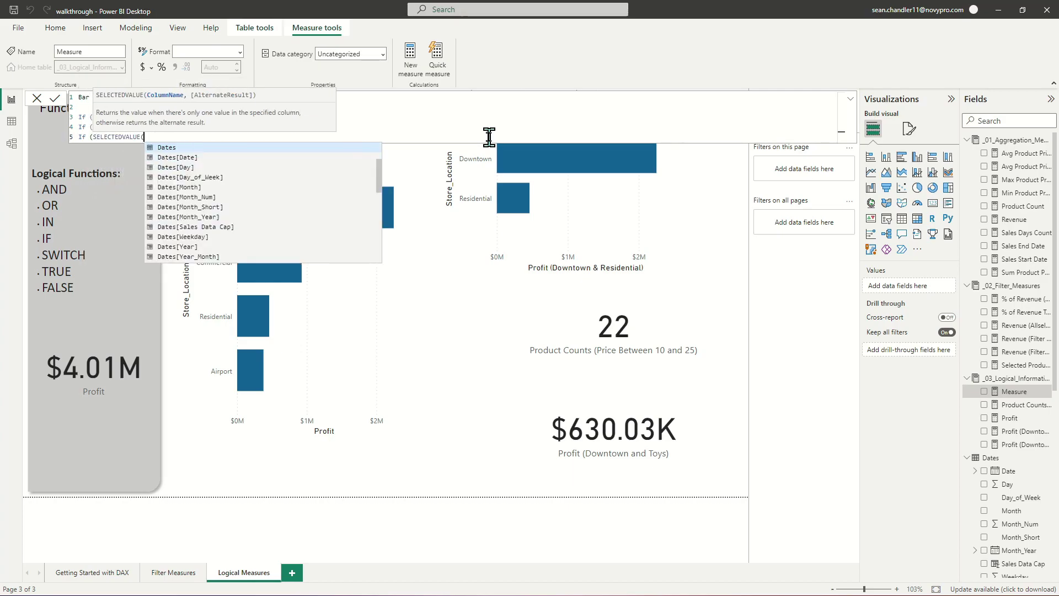
type("store")
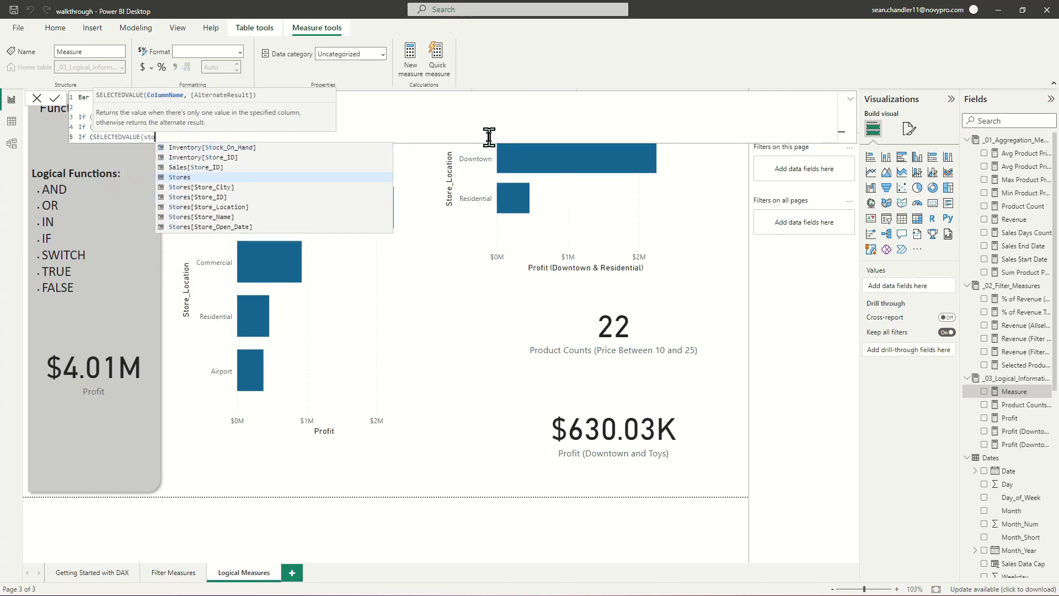
key("Down")
key("Down")
key("Down")
key("Tab")
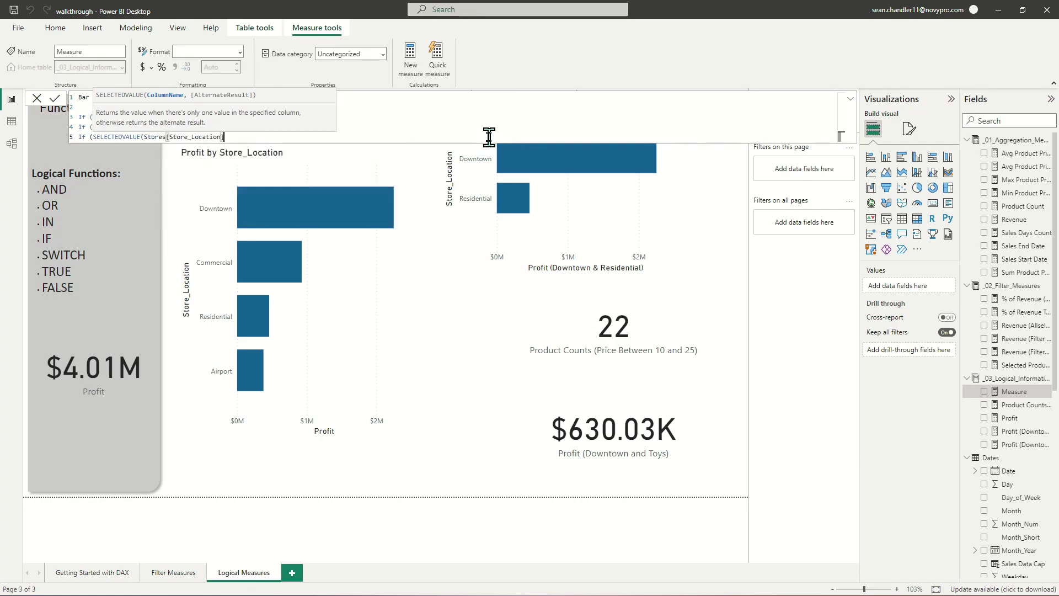
type(") )")
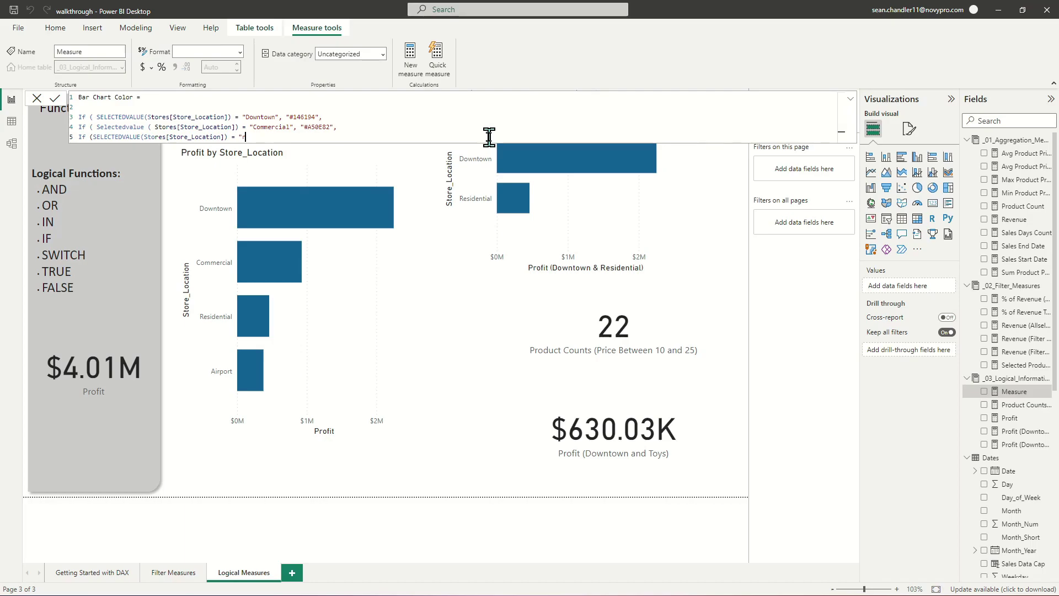
type(", \"#14967C\",")
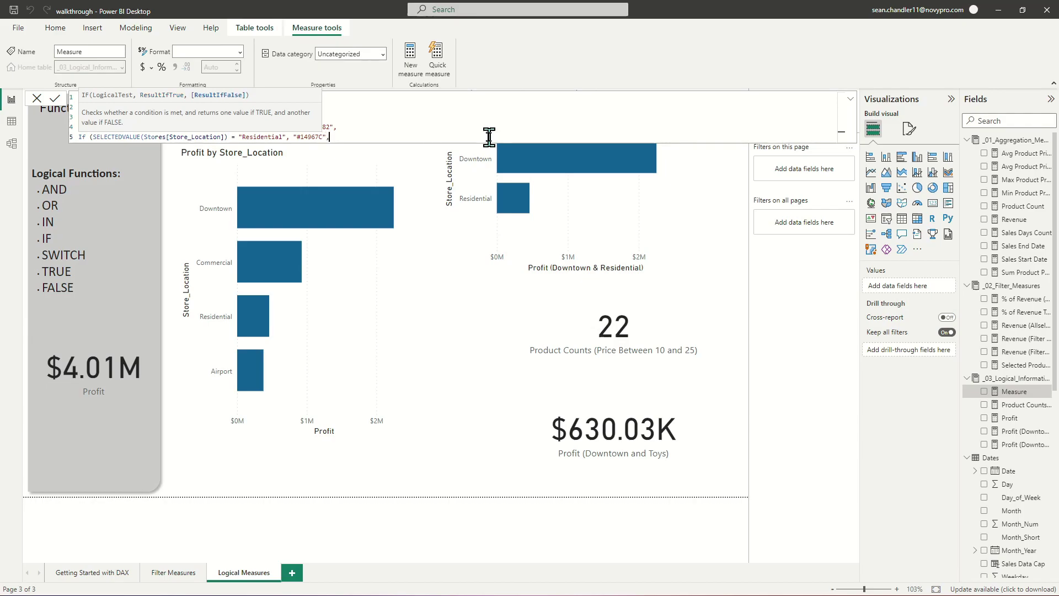
key("shift+Return")
type("If")
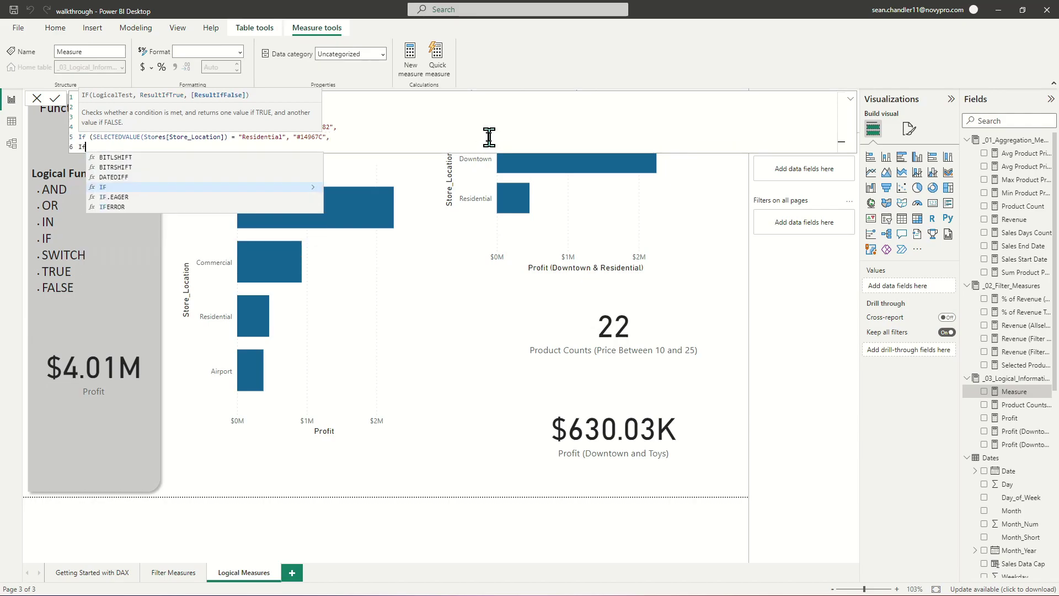
type(" (Selectedvalue(")
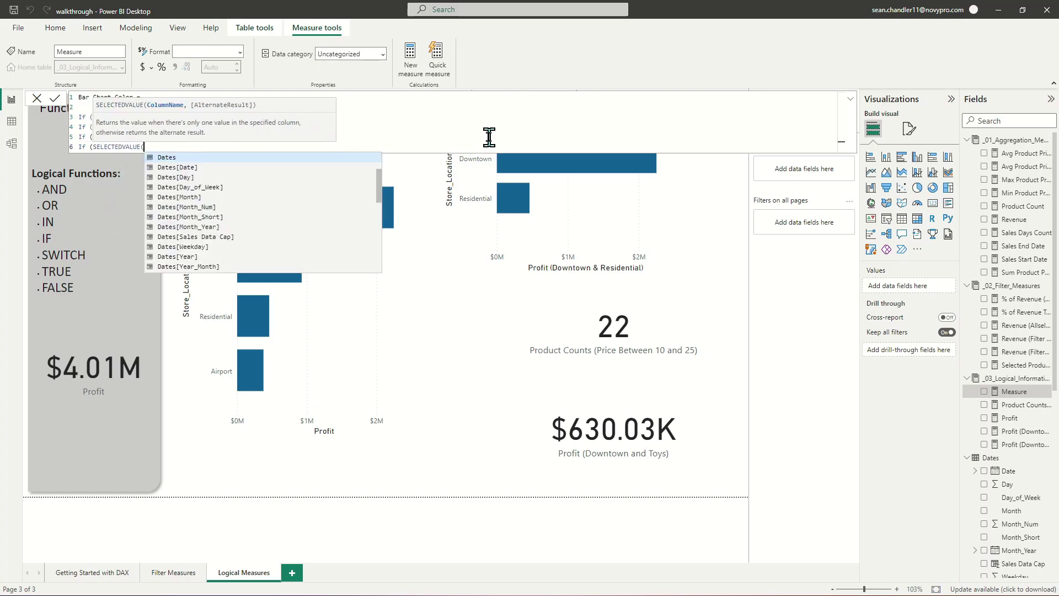
type("sto")
key("Down")
key("Down")
key("Down")
key("Tab")
type(") = \"")
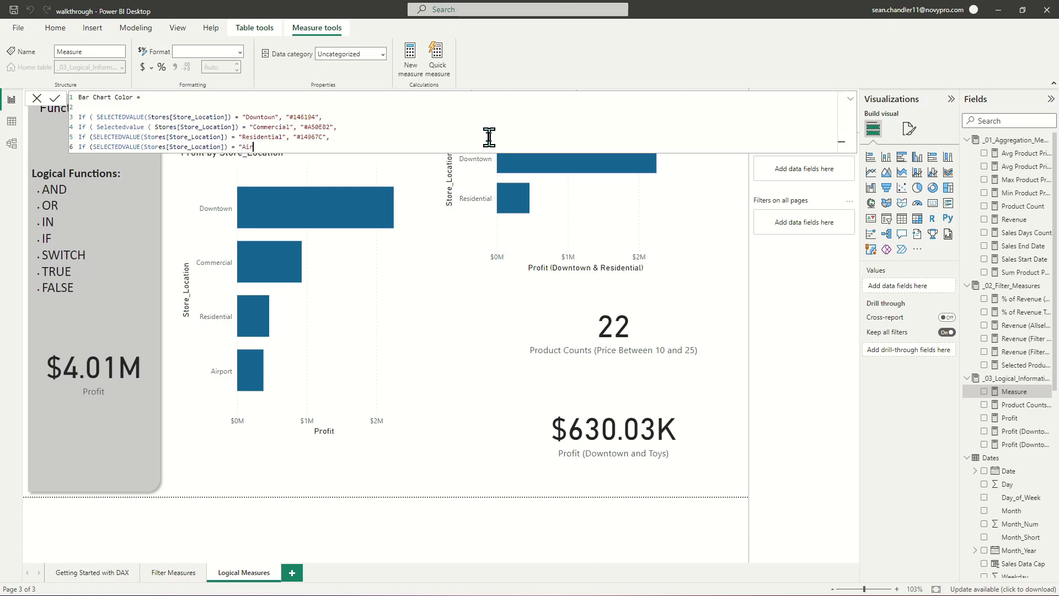
type("Airport\", \"#E")
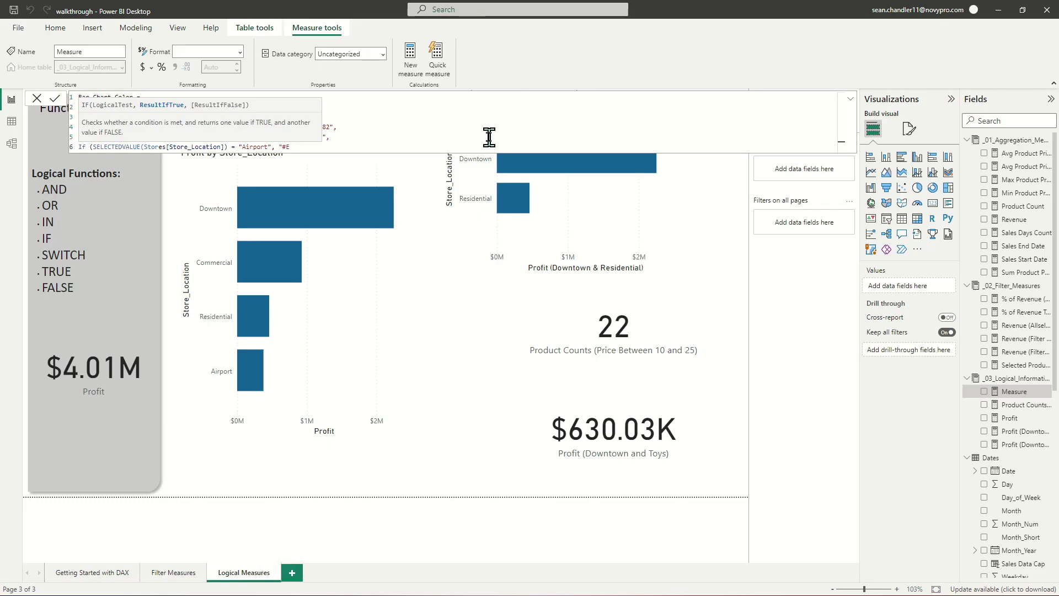
type("87D37\"))))")
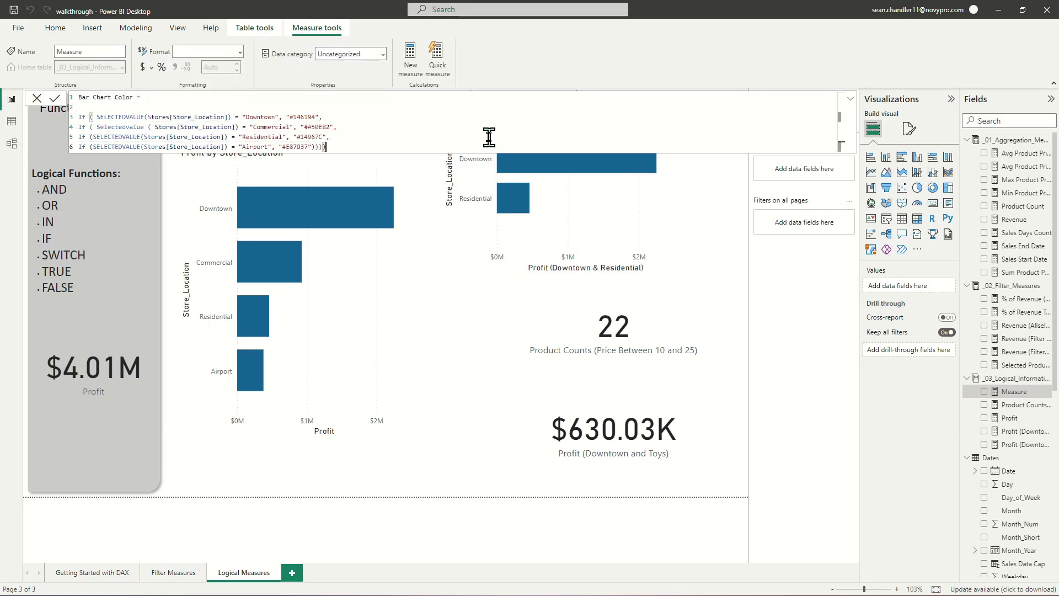
Check the nested IF formula and commit Bar Chart Color as a Text measure
left_click(322, 126)
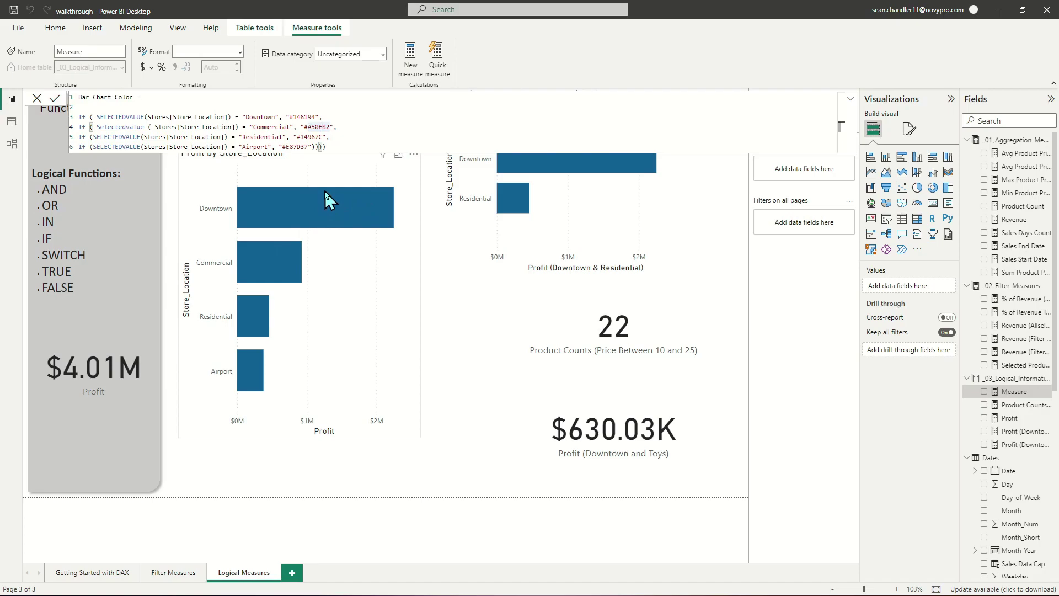
mouse_move(259, 261)
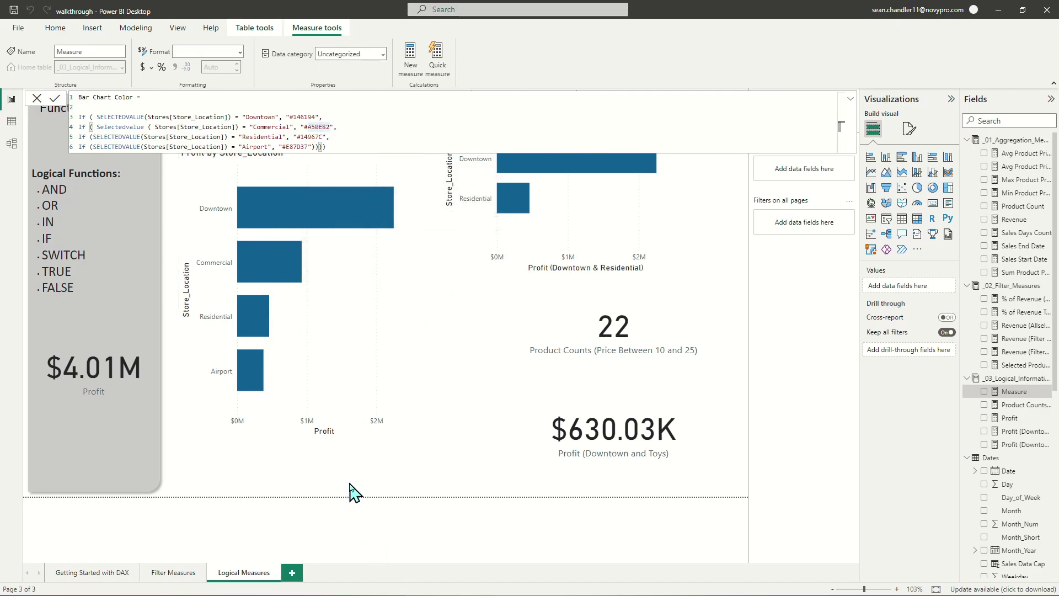
key("Return")
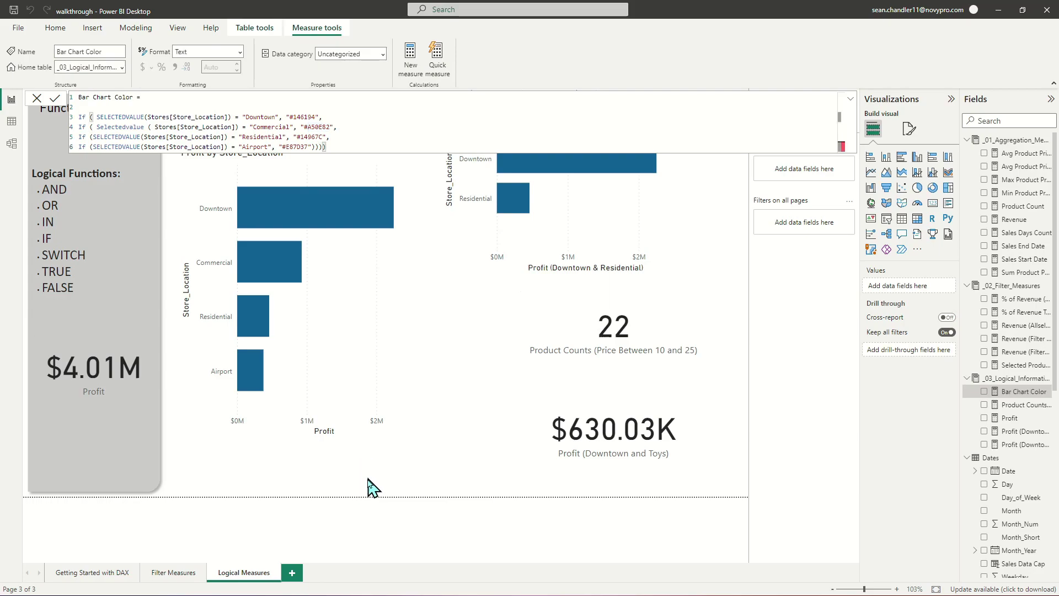
Make the Profit by Store_Location chart shorter and move it higher on the page
left_click(850, 100)
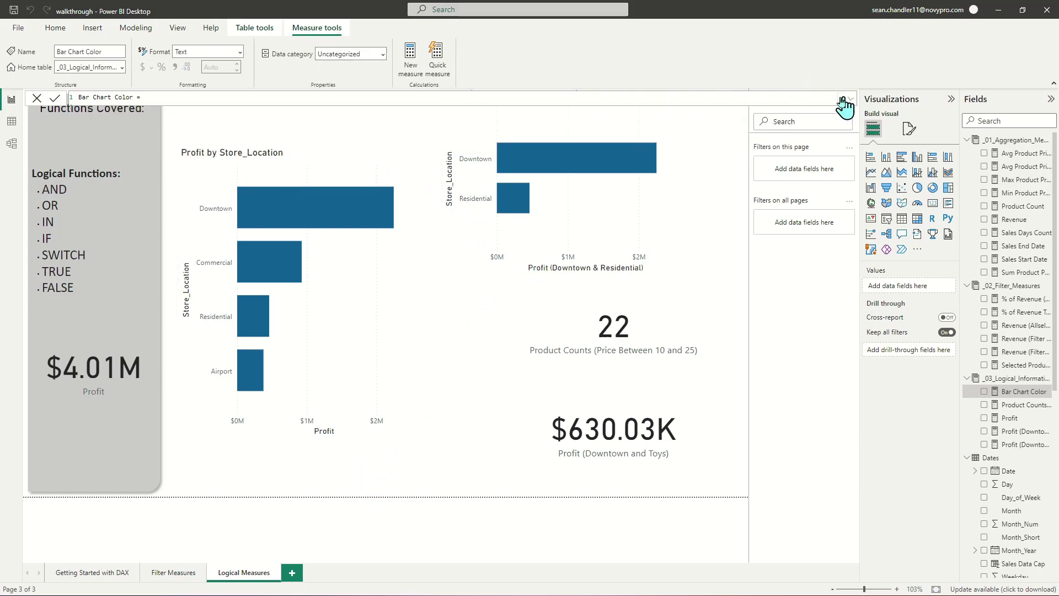
left_click(247, 159)
left_click_drag(302, 437, 317, 408)
left_click_drag(293, 182, 290, 134)
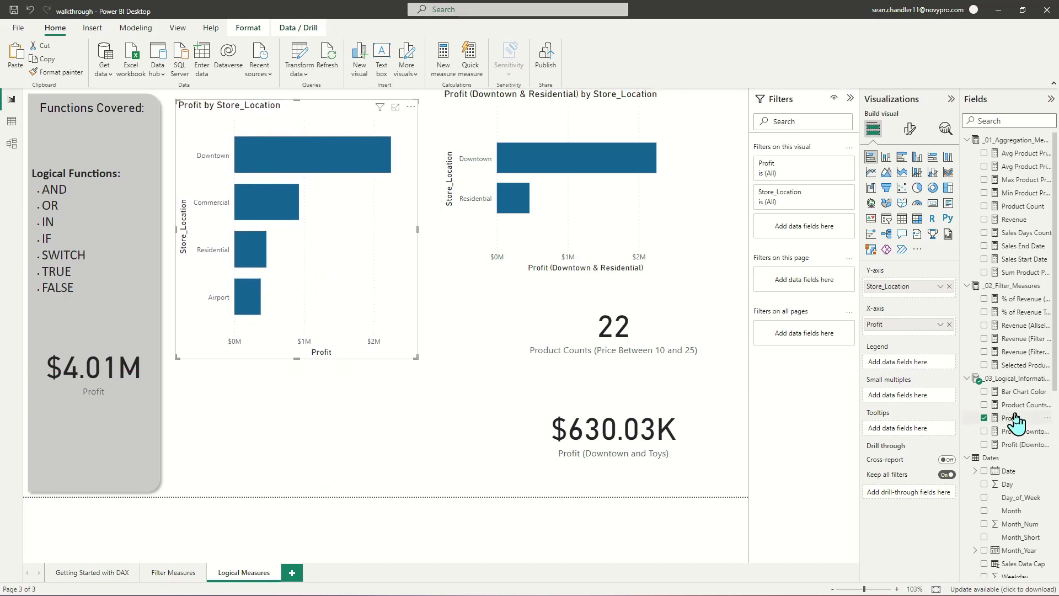
left_click(293, 425)
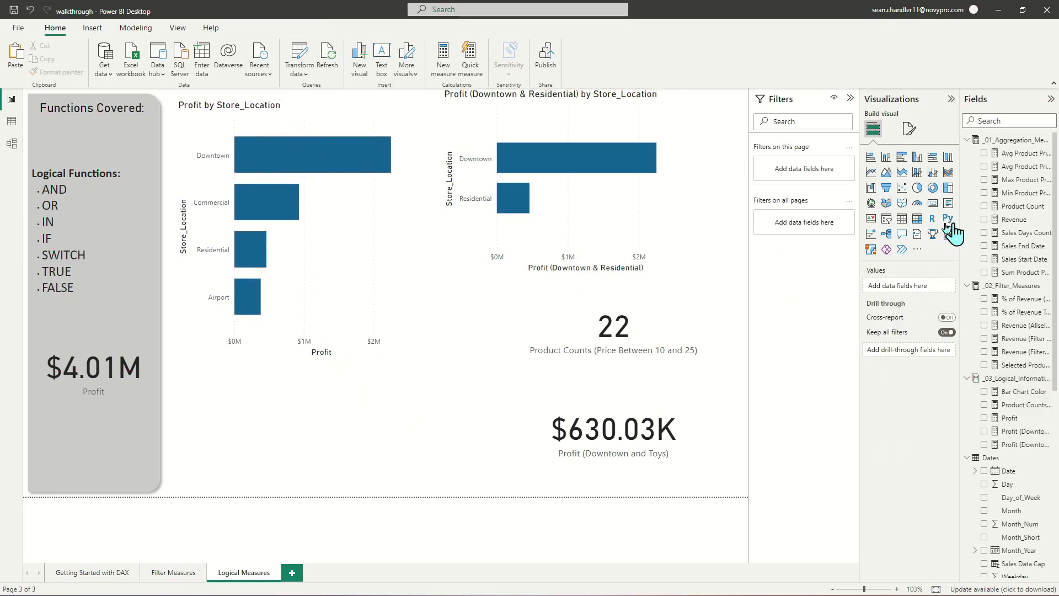
Add a table visual listing Store_Location with its Bar Chart Color hex code
left_click(902, 220)
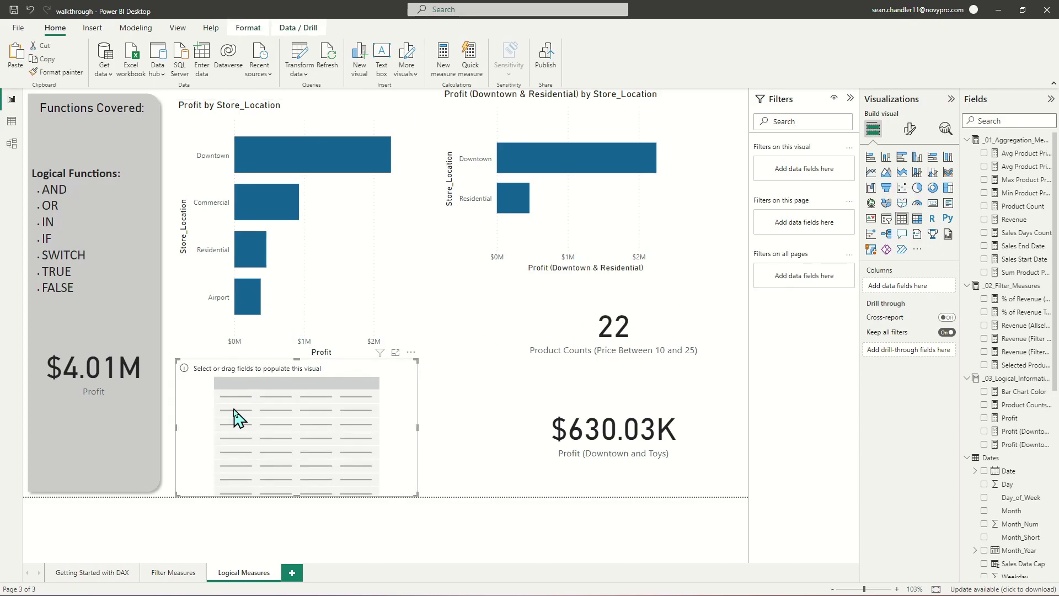
scroll(1016, 469, "down", 10)
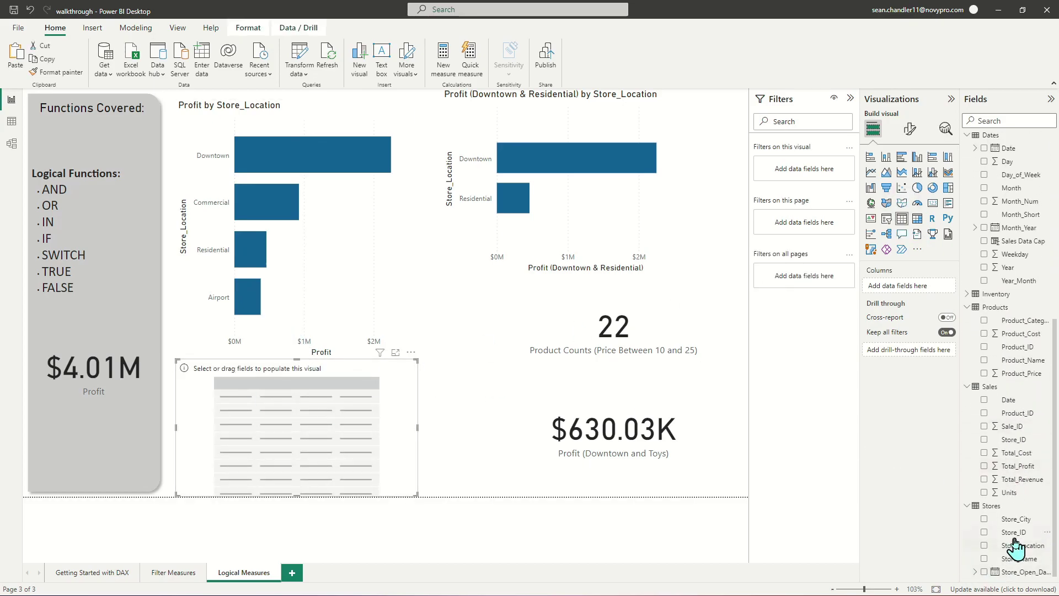
left_click_drag(1020, 545, 301, 463)
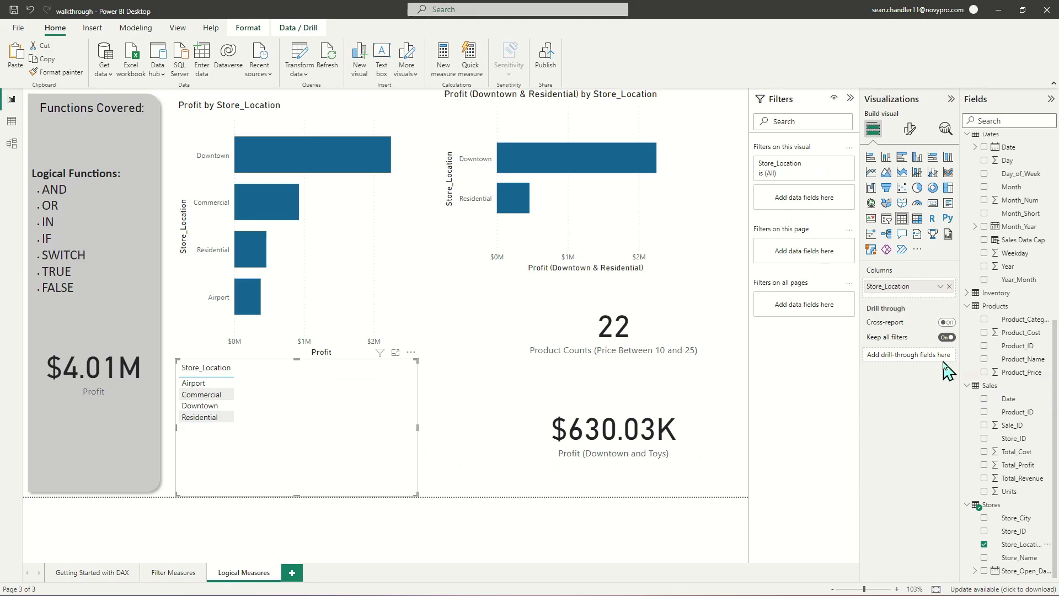
scroll(1004, 375, "up", 10)
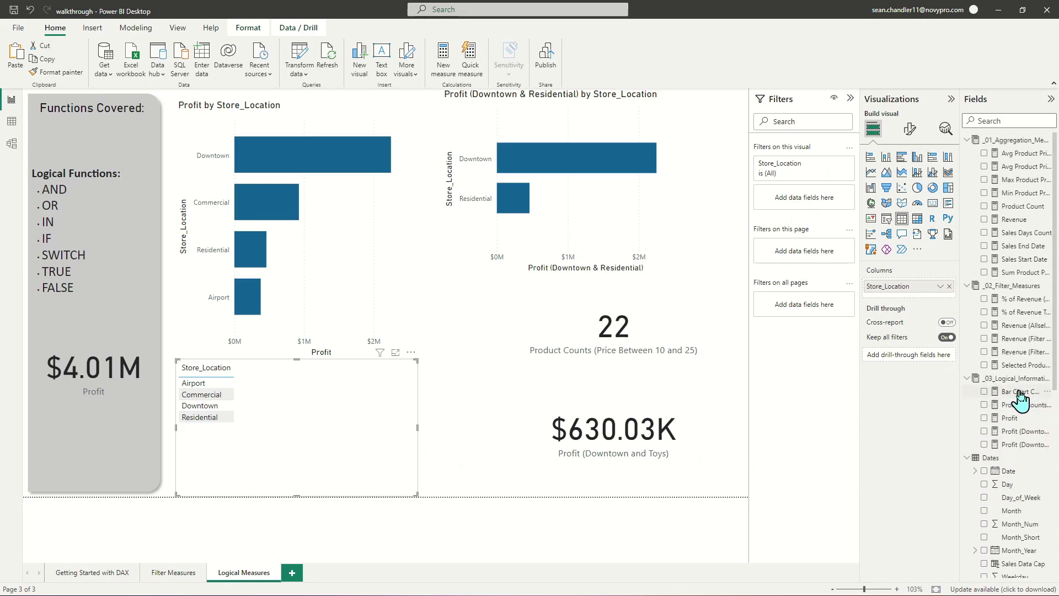
left_click_drag(1020, 396, 324, 408)
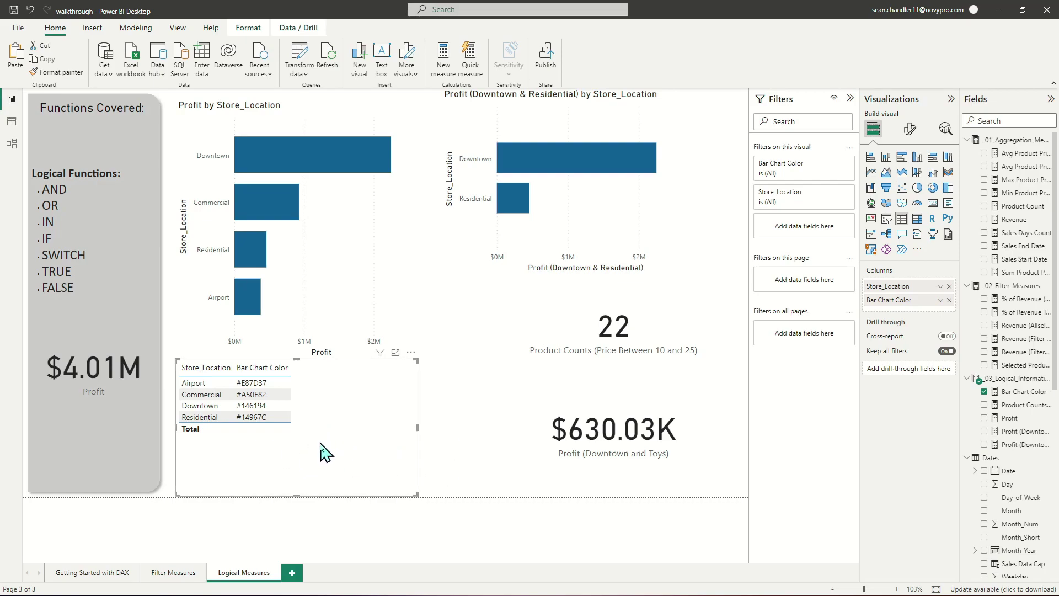
Colour the Profit bars by the Bar Chart Color field value: Downtown blue, Commercial purple, Residential green, Airport orange
left_click(313, 112)
left_click(910, 129)
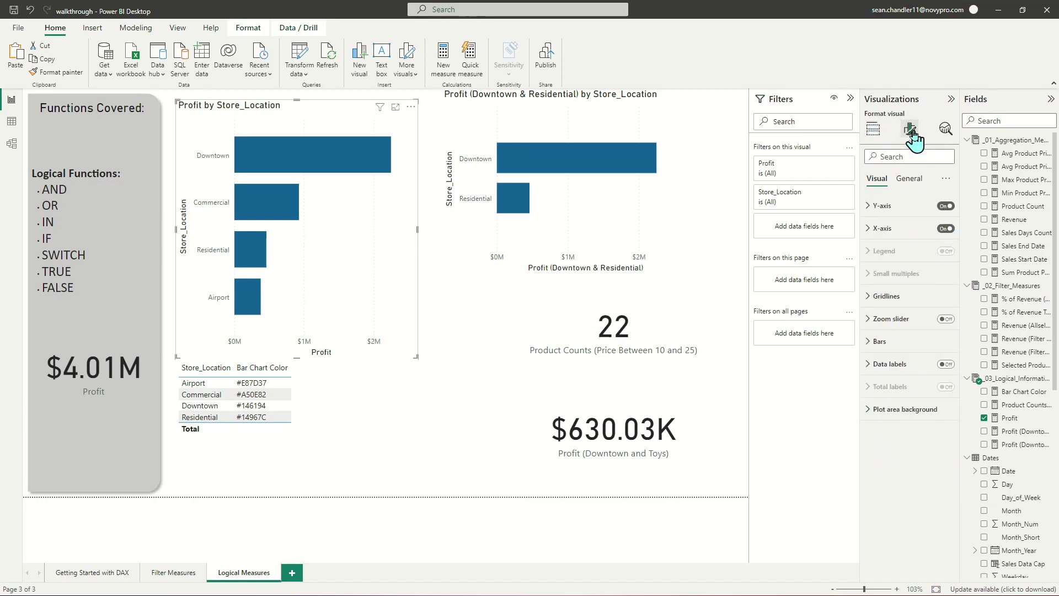
left_click(870, 341)
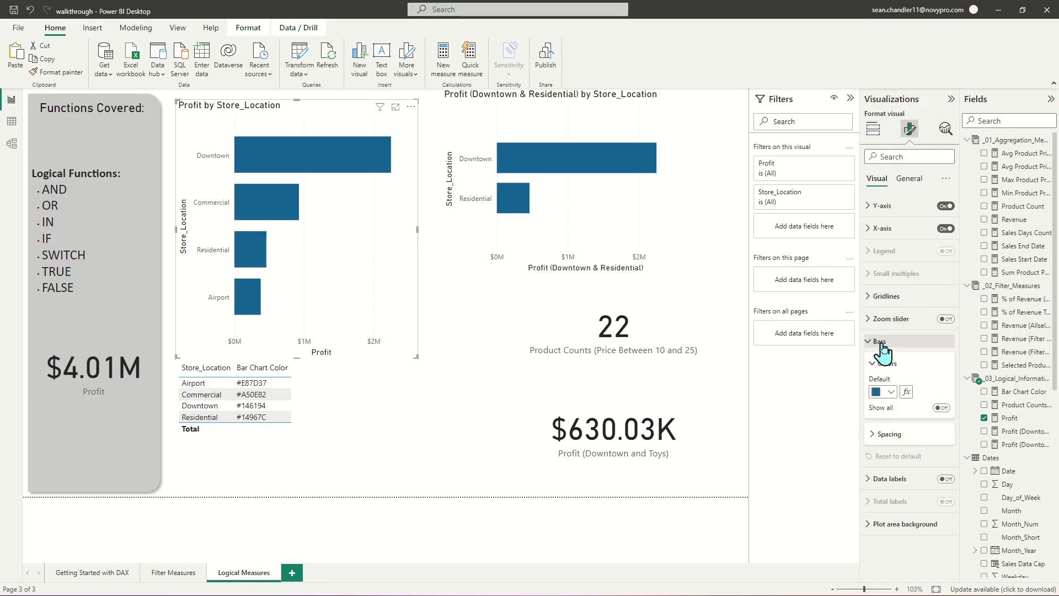
left_click(907, 394)
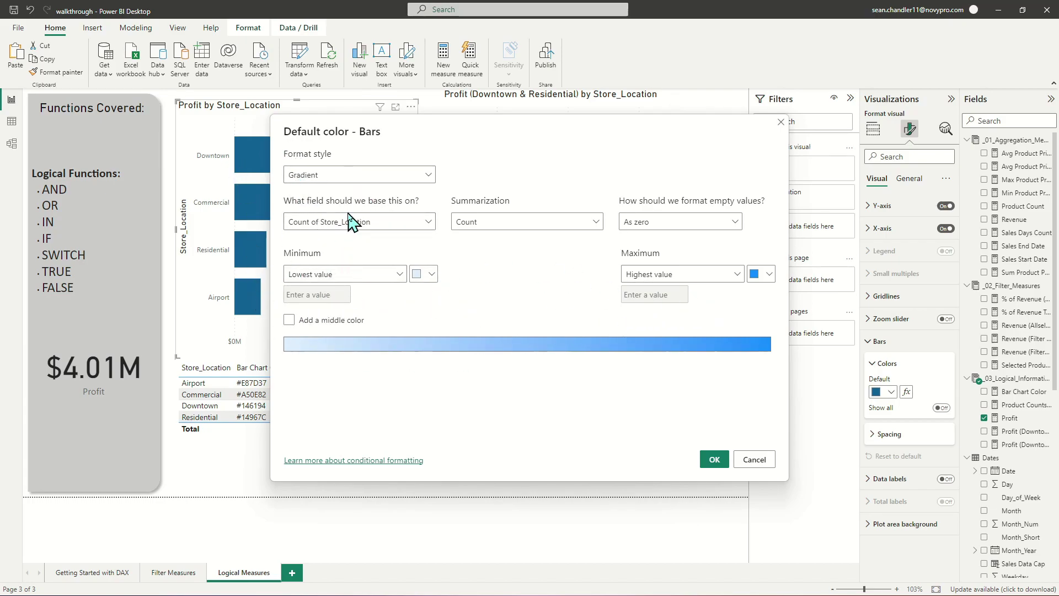
left_click(337, 176)
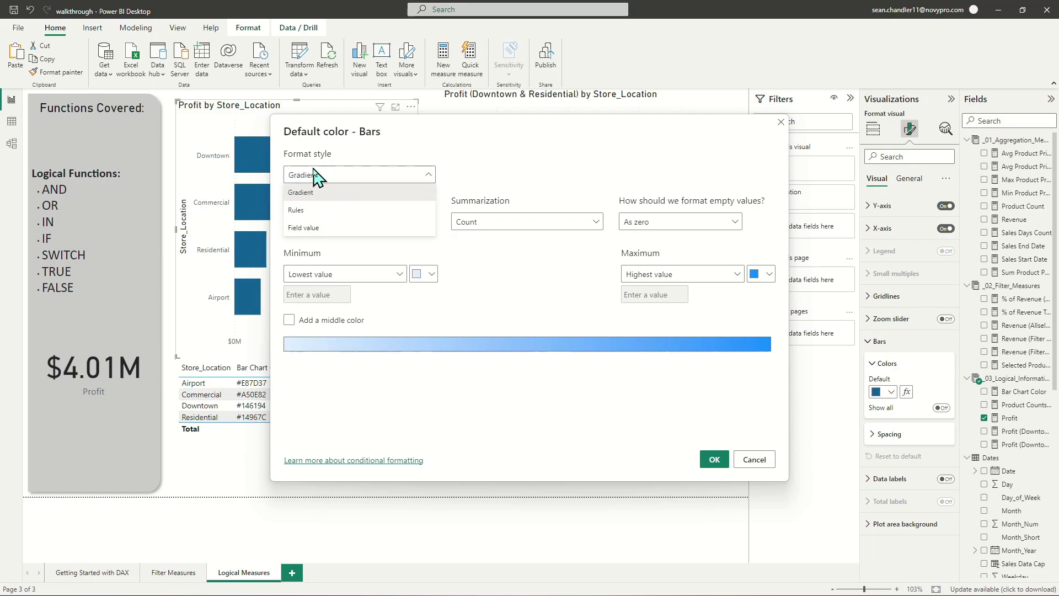
left_click(308, 229)
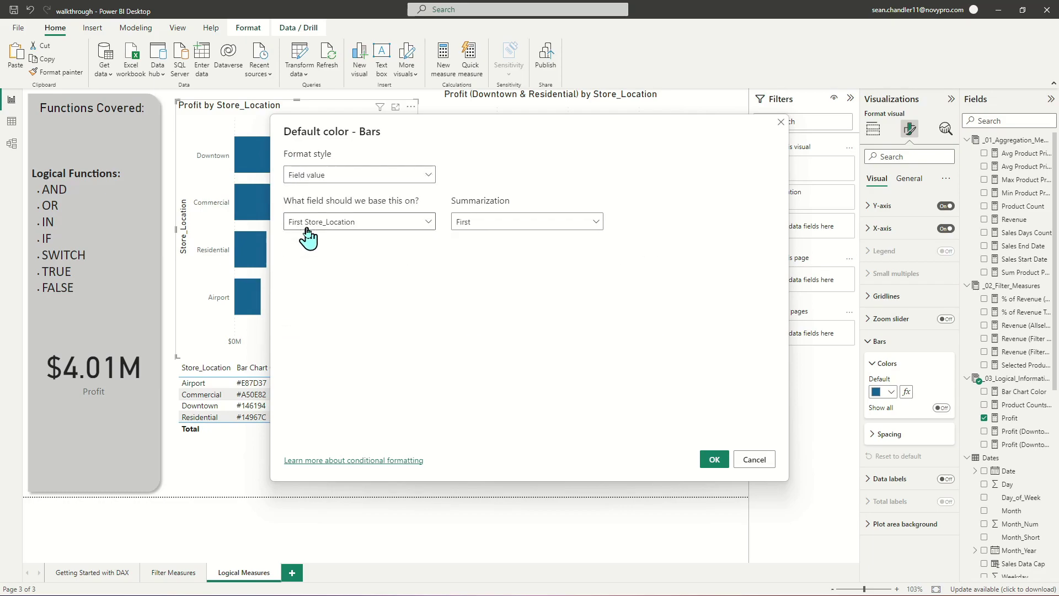
left_click(308, 231)
left_click(291, 287)
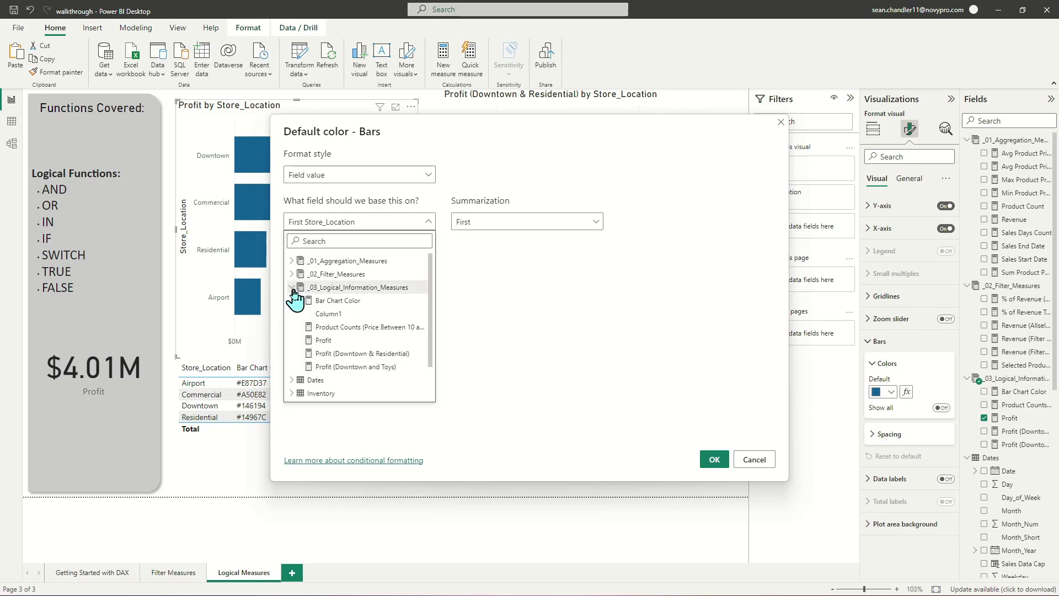
left_click(336, 301)
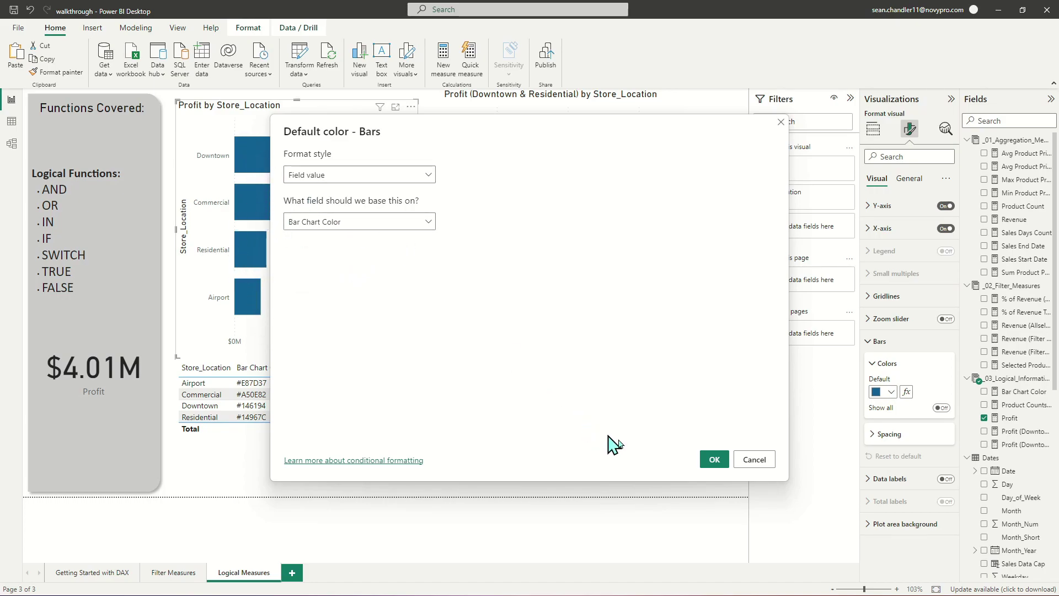
left_click(714, 459)
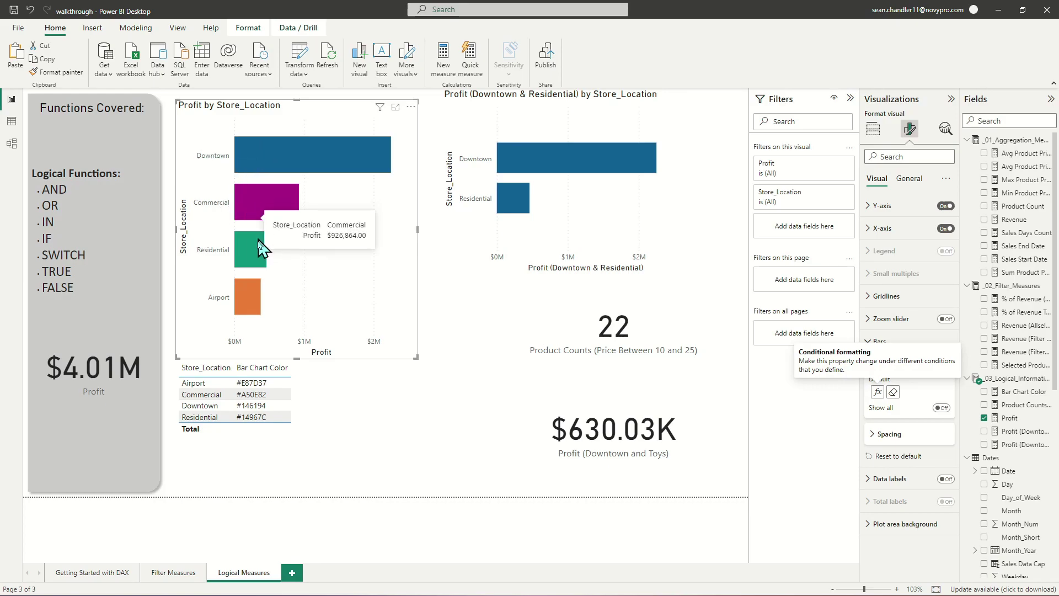
mouse_move(263, 220)
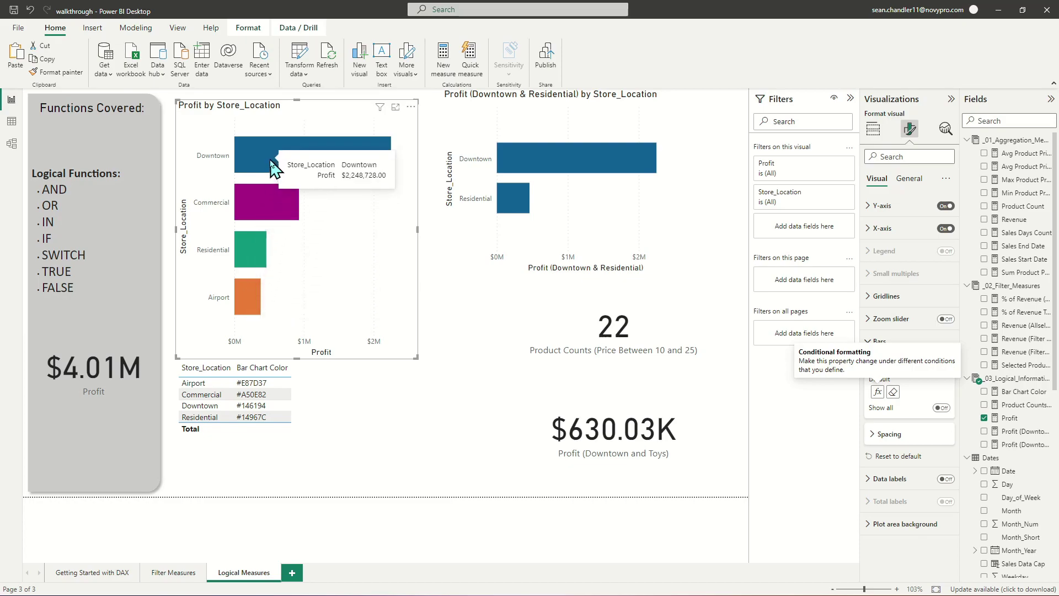
left_click(360, 466)
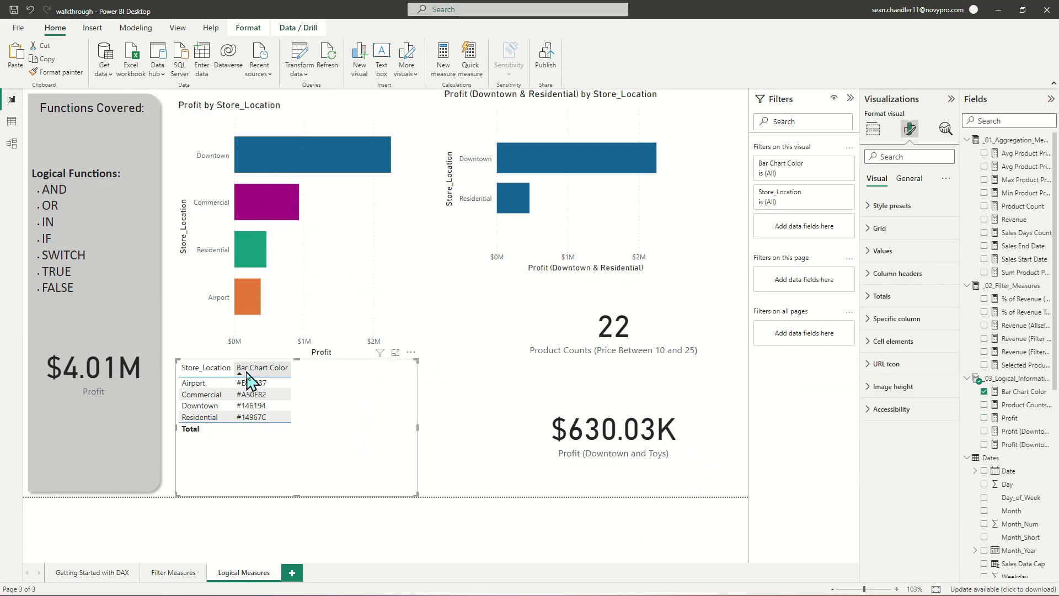
Create a new Bar Chart Color 2 measure beginning with SWITCH(TRUE(),
right_click(1027, 390)
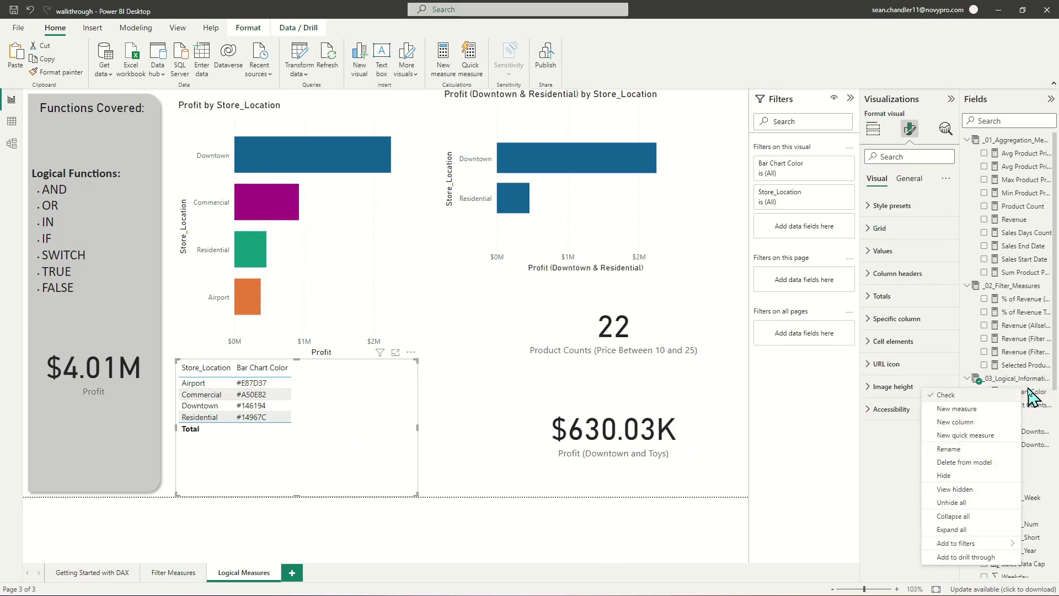
left_click(985, 409)
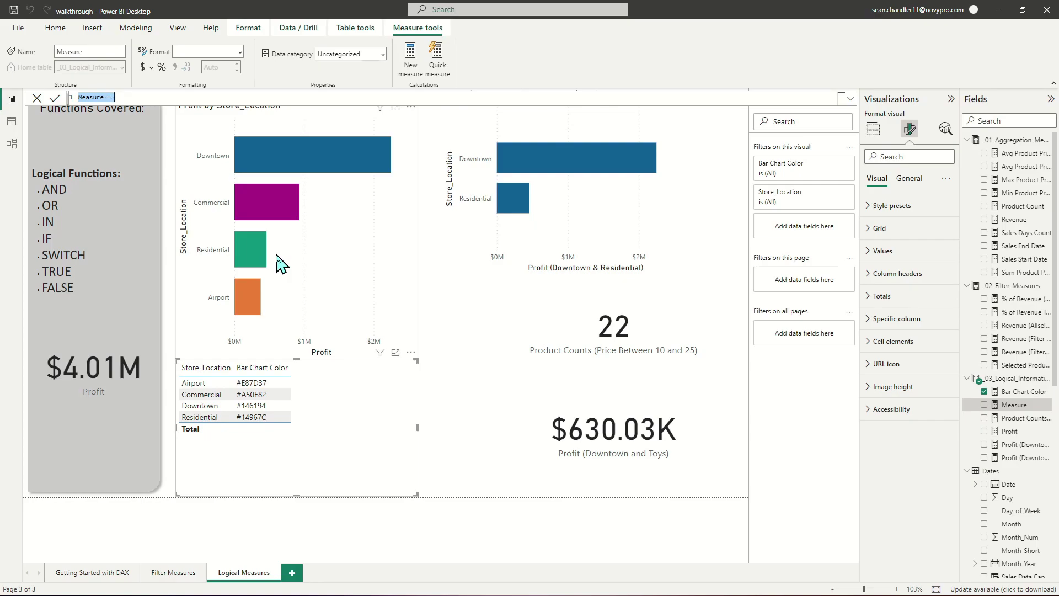
type("Bar Chart")
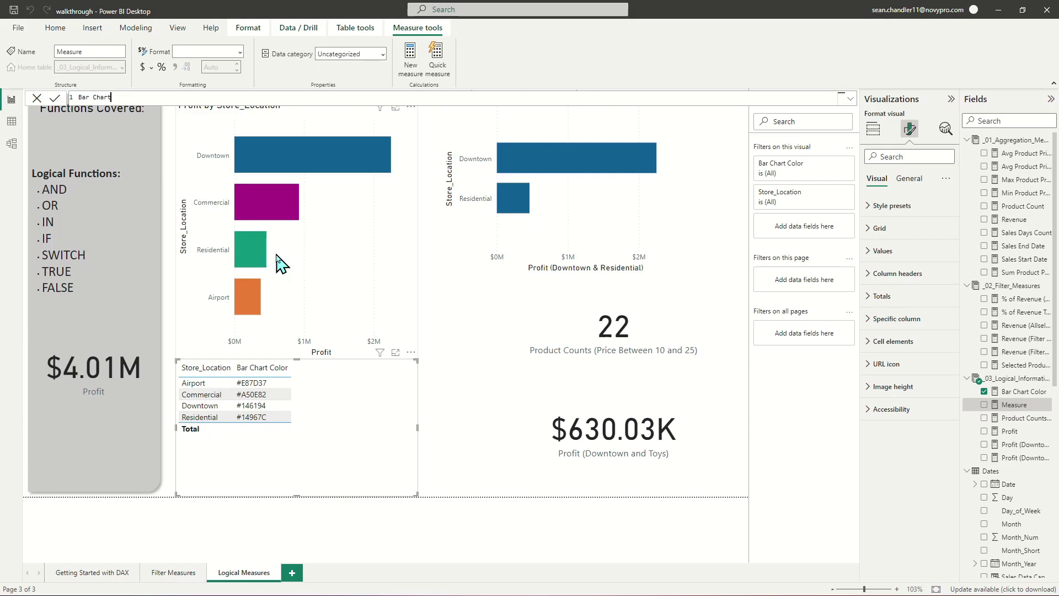
type(" Color 2 =")
key("shift+Return")
type("S")
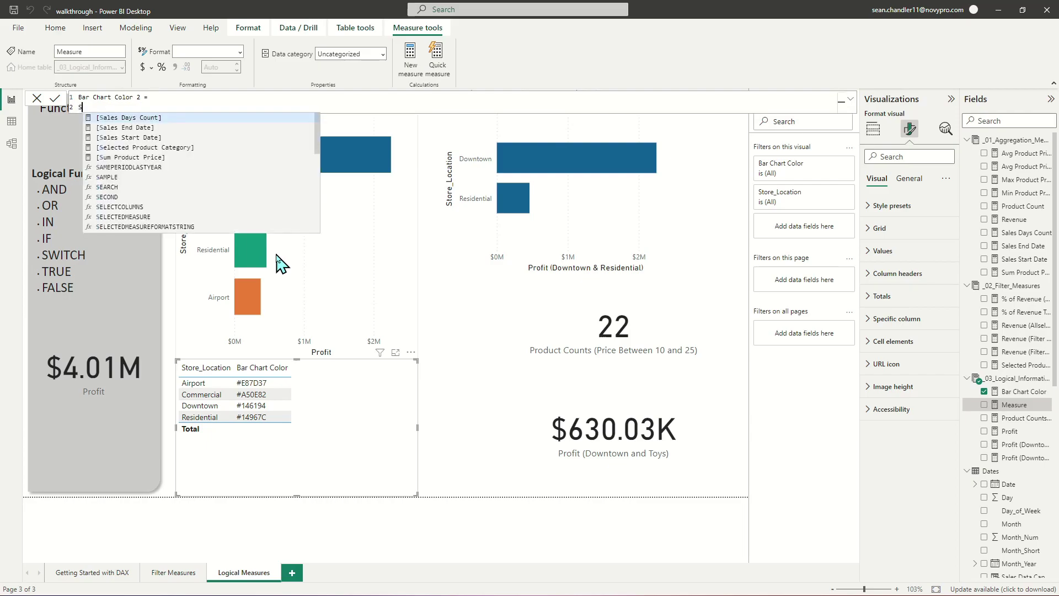
type("WITCH")
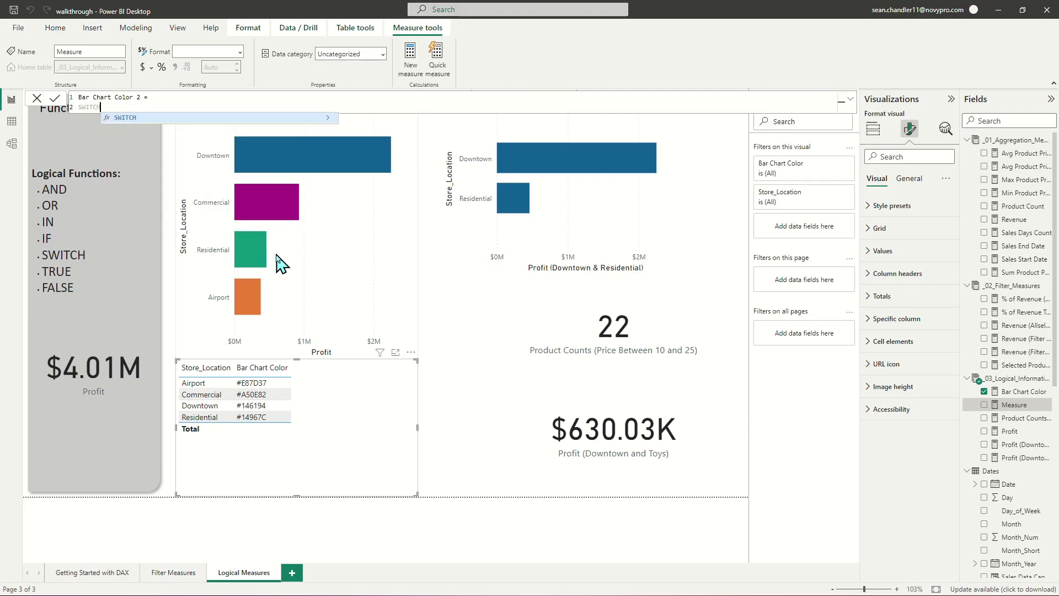
type("(")
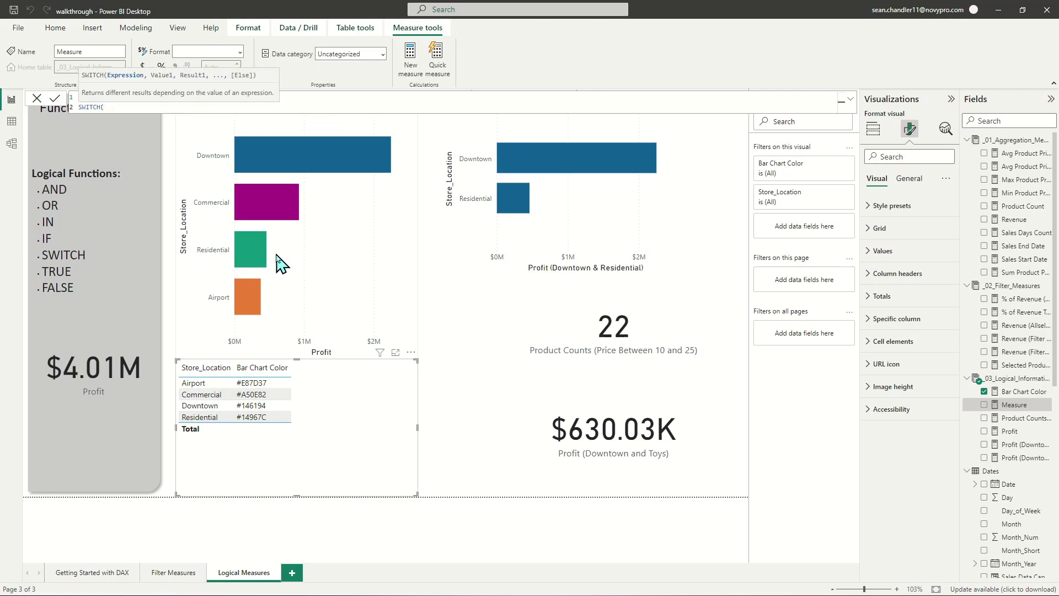
type("TRUE(),")
Return "#14967C" when [Profit]>750000, otherwise "#A50E82", and commit the measure
key("shift+Return")
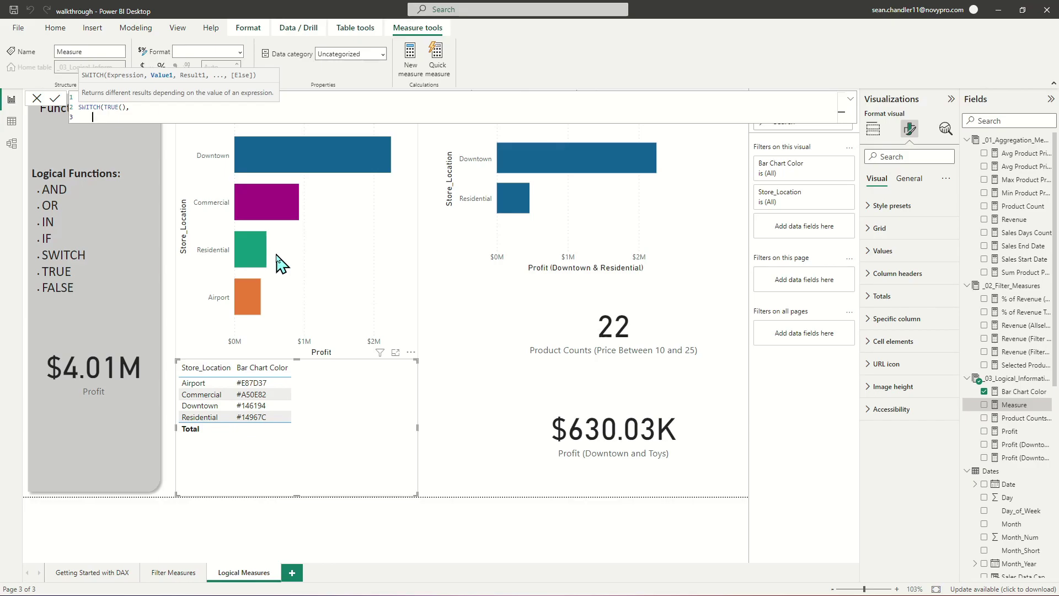
type("[Profit]")
type(">750000")
mouse_move(289, 207)
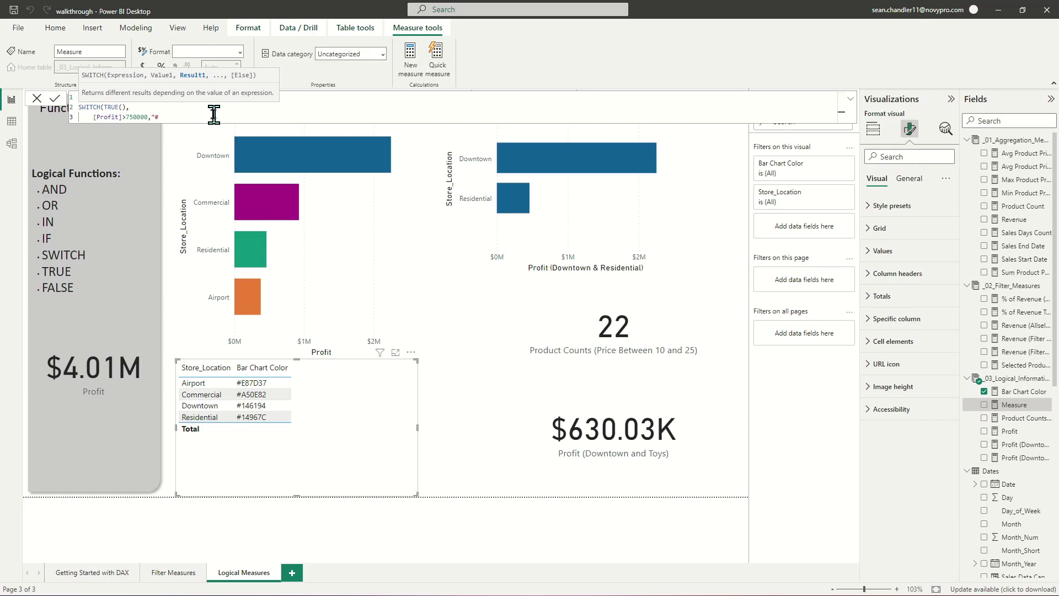
type("4967C\",")
key("shift+Return")
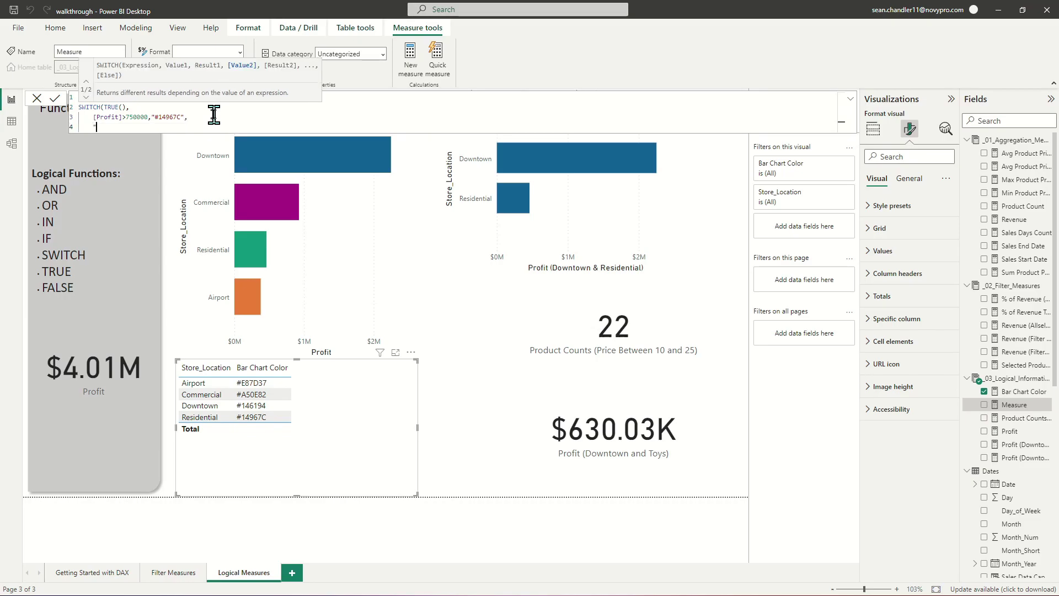
type("\"#A50E82\")")
key("Return")
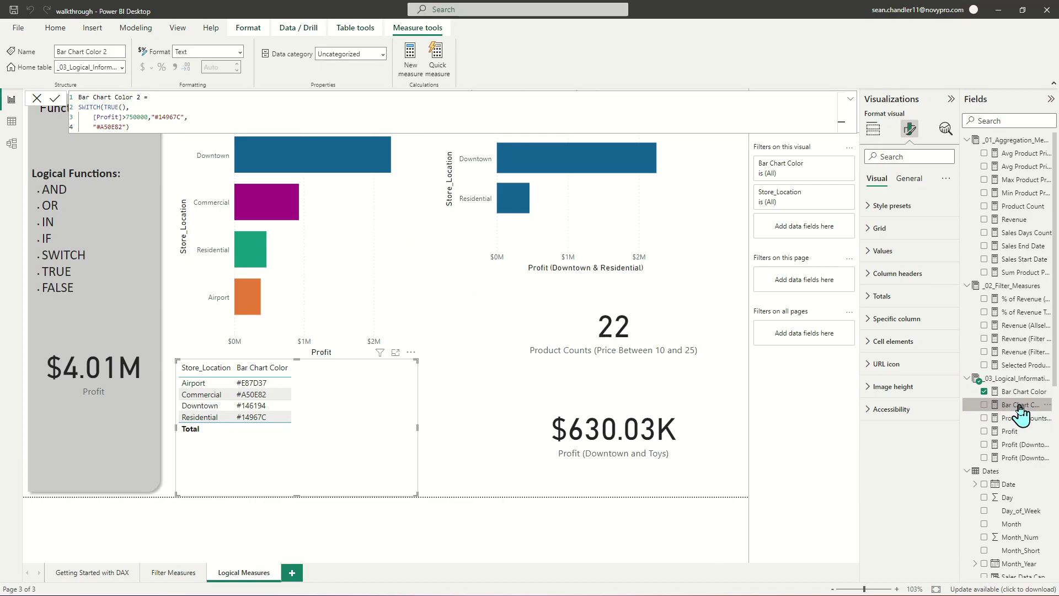
Add Bar Chart Color 2 as a column in the Store_Location hex-code table
left_click_drag(1018, 405, 335, 434)
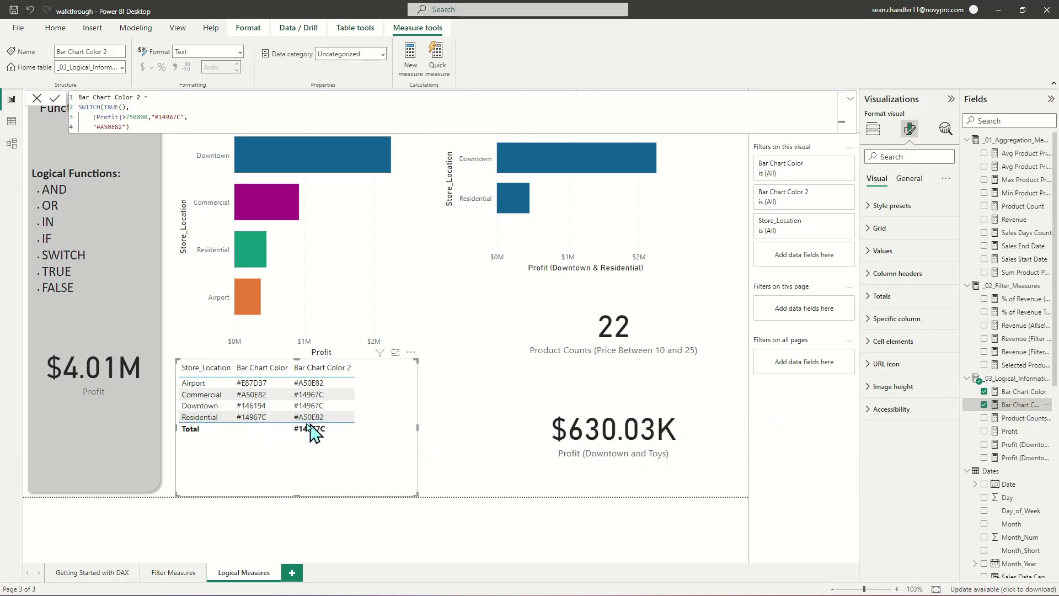
mouse_move(282, 150)
left_click(404, 309)
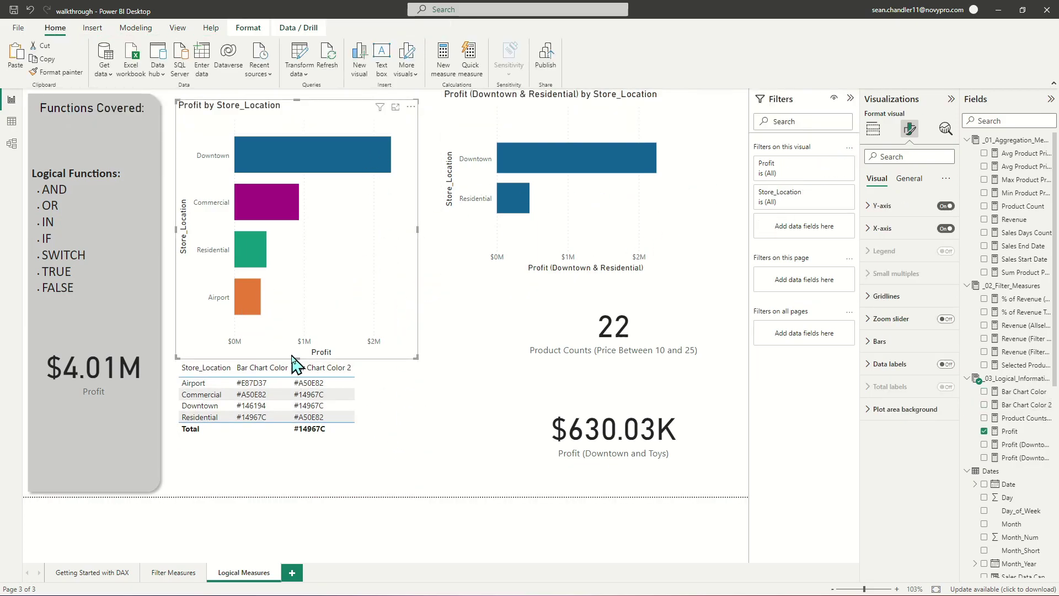
Shorten the Profit chart slightly and colour its bars by the Bar Chart Color 2 field value
left_click_drag(298, 358, 299, 346)
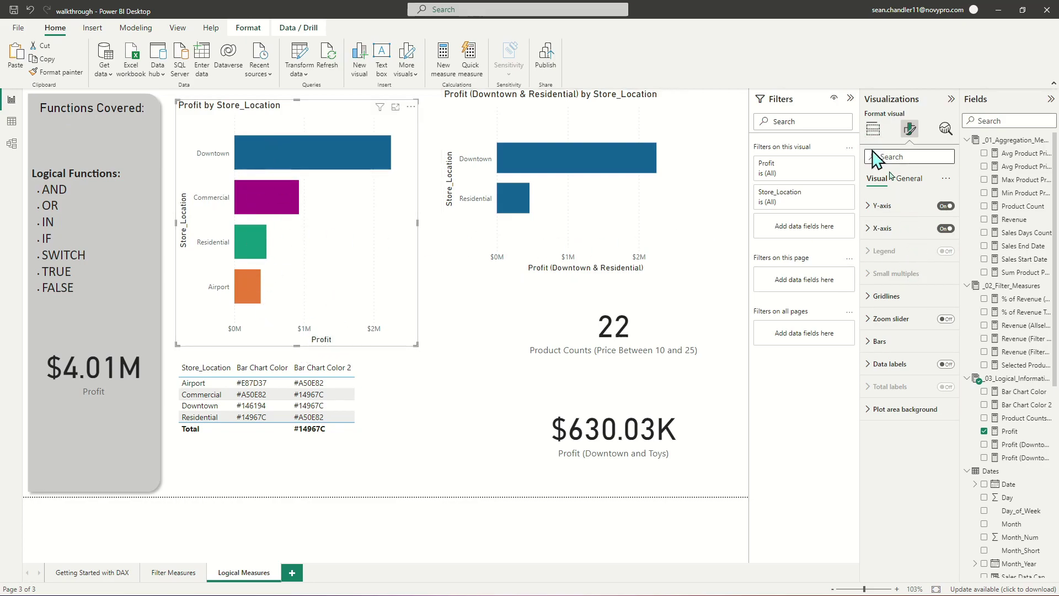
left_click(883, 342)
left_click(877, 391)
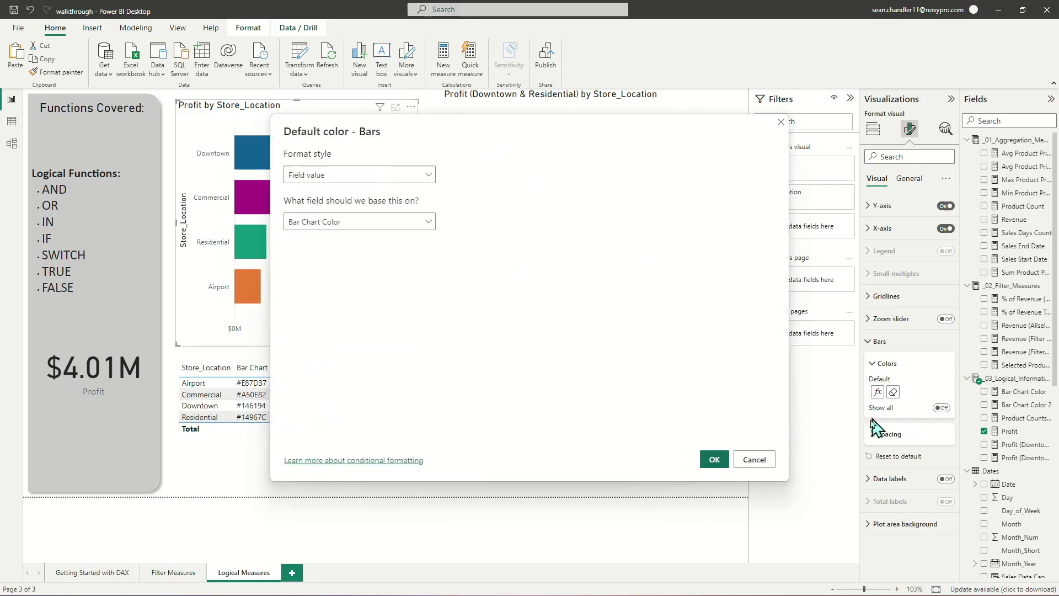
left_click(330, 222)
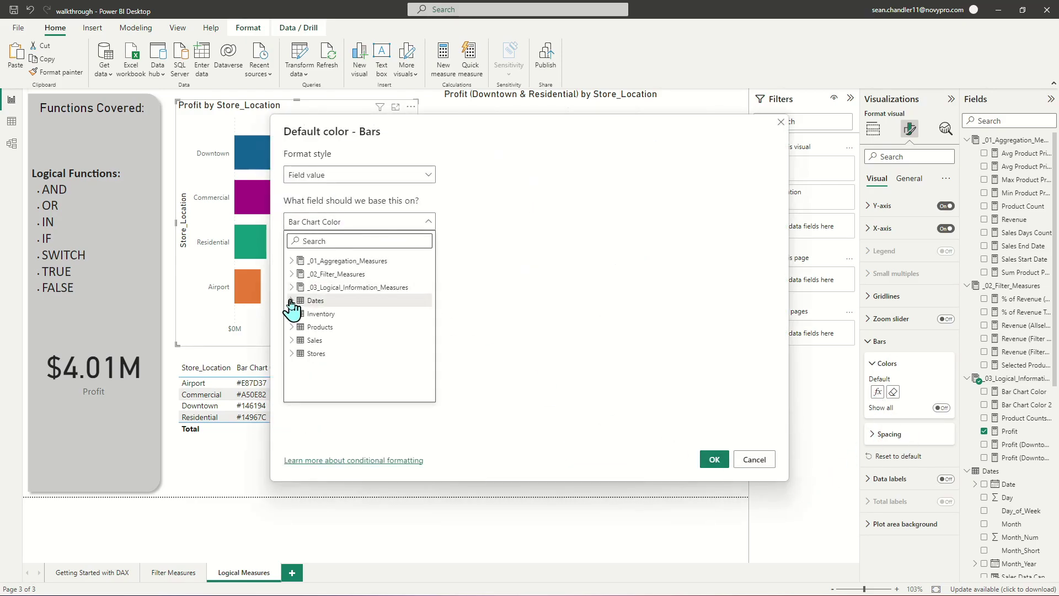
left_click(338, 313)
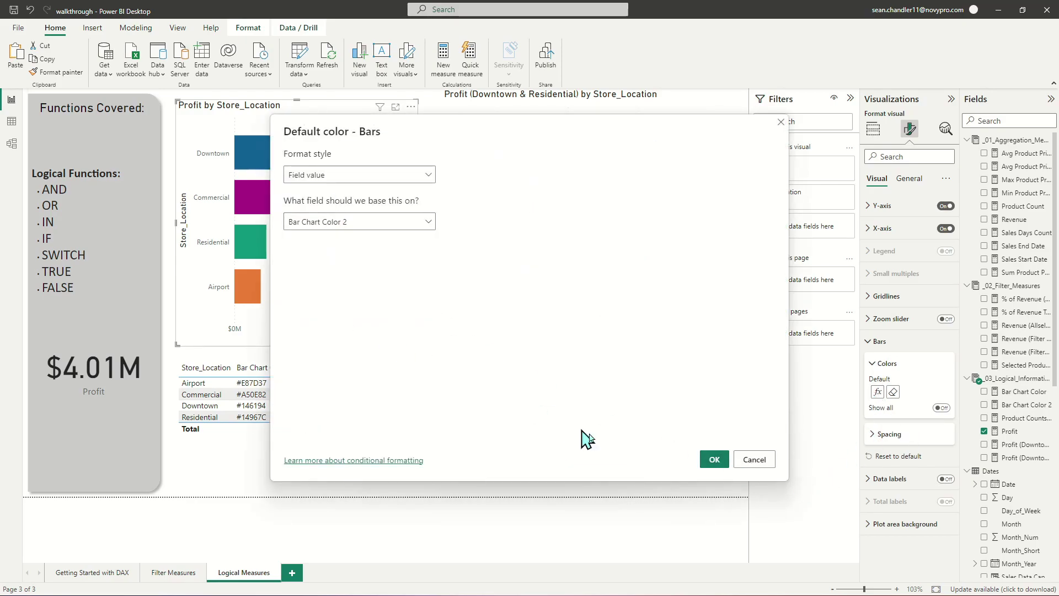
left_click(714, 459)
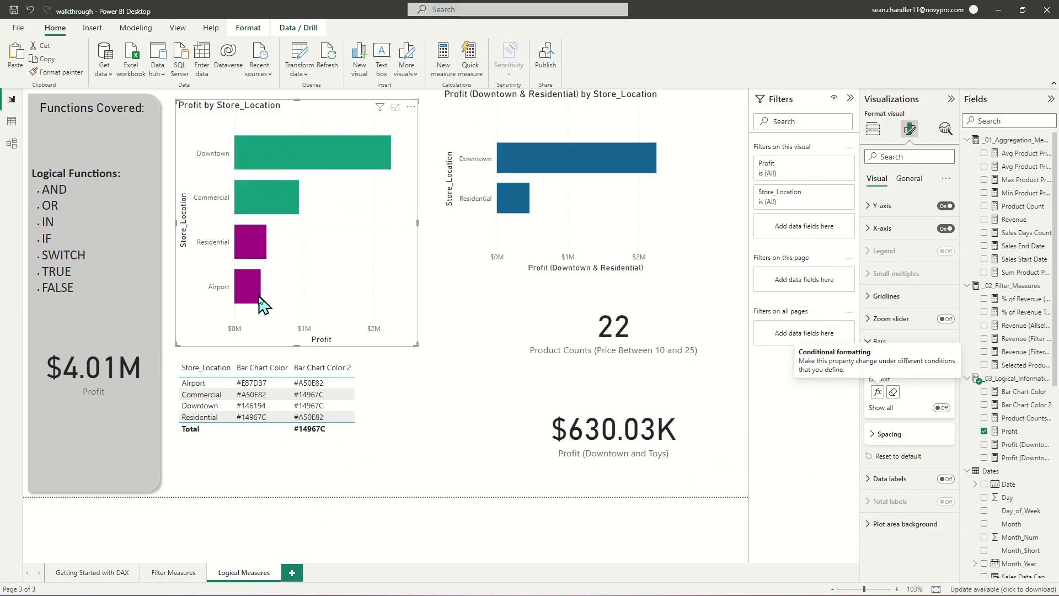
Compare the SWITCH-based Bar Chart Color 2 formula with the IF-based Bar Chart Color formula
left_click(1029, 405)
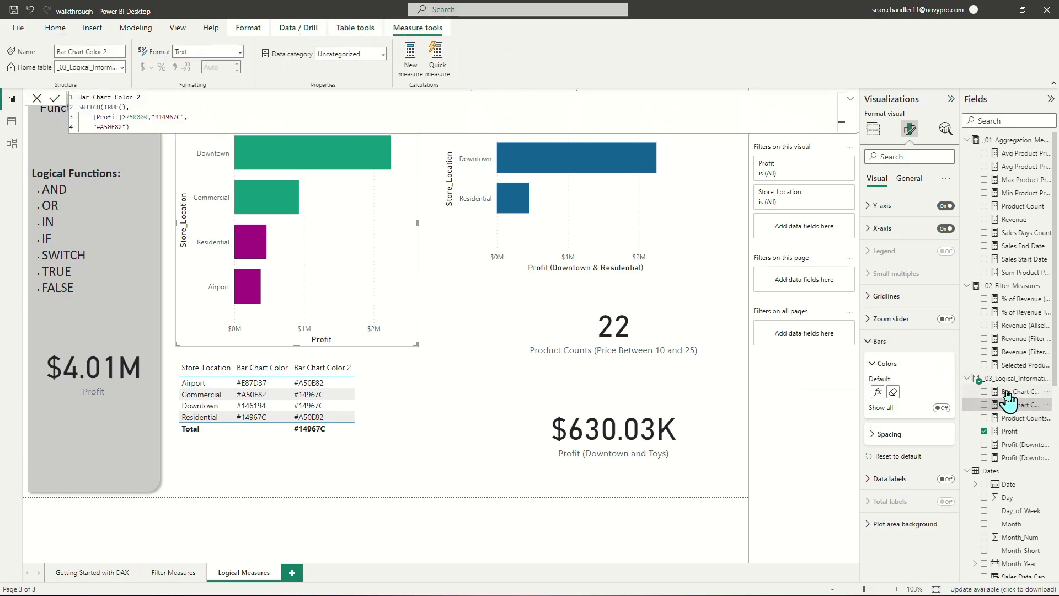
left_click(1017, 391)
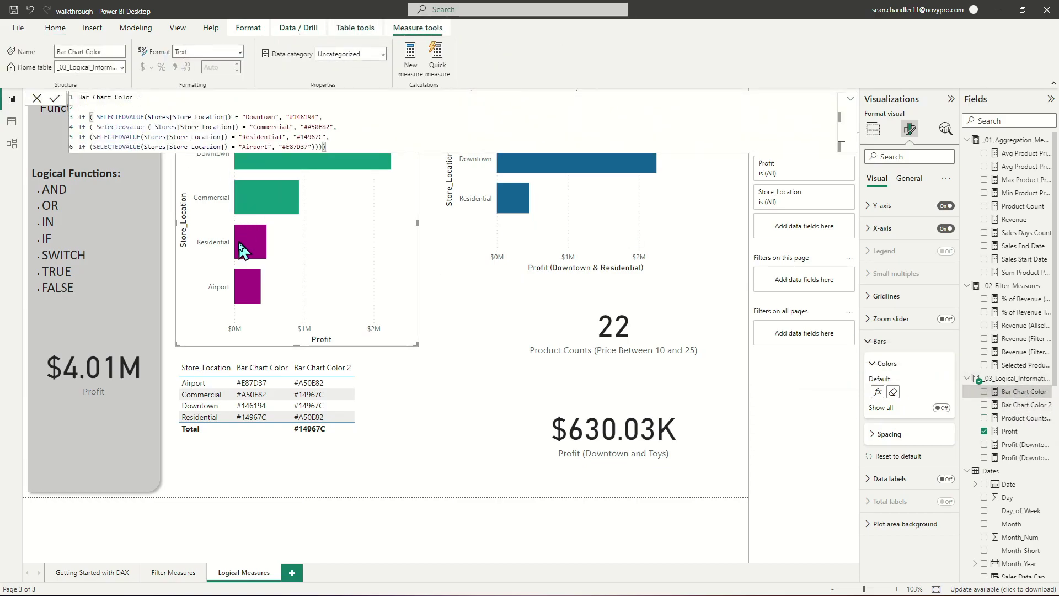
left_click(1023, 405)
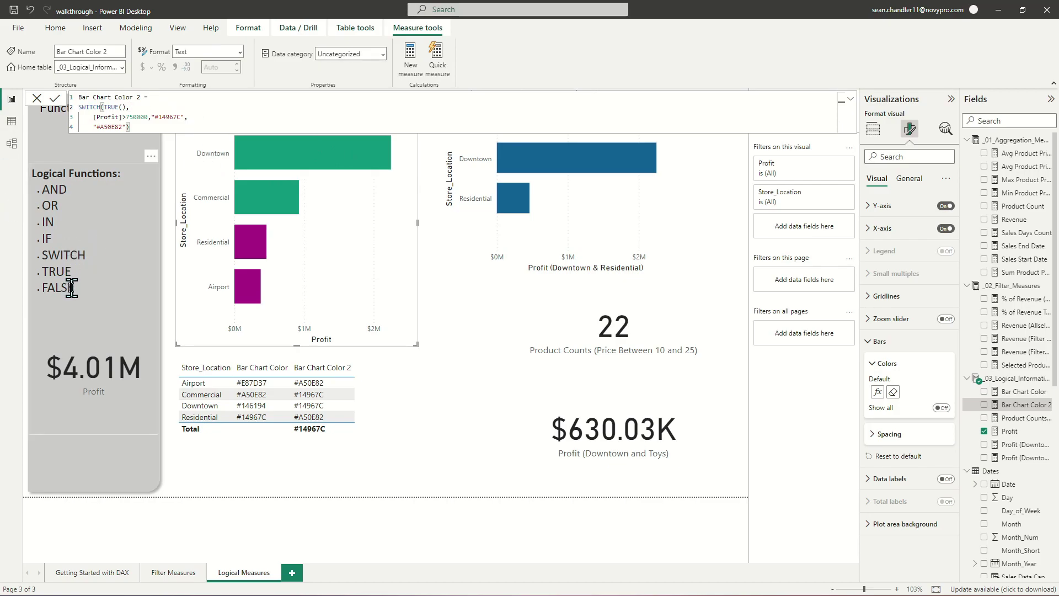
double_click(116, 107)
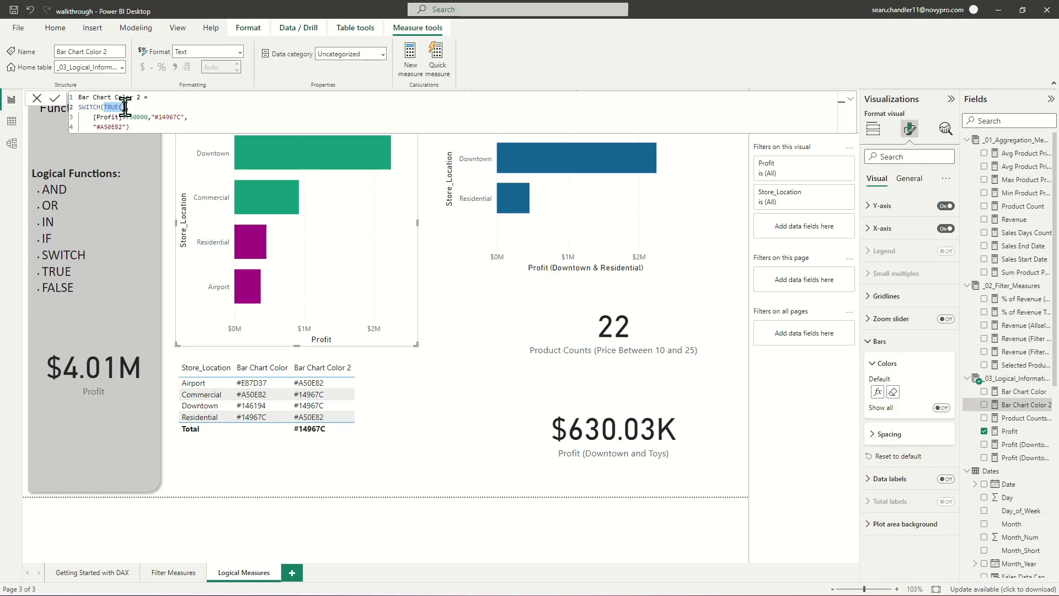
type("FALSE")
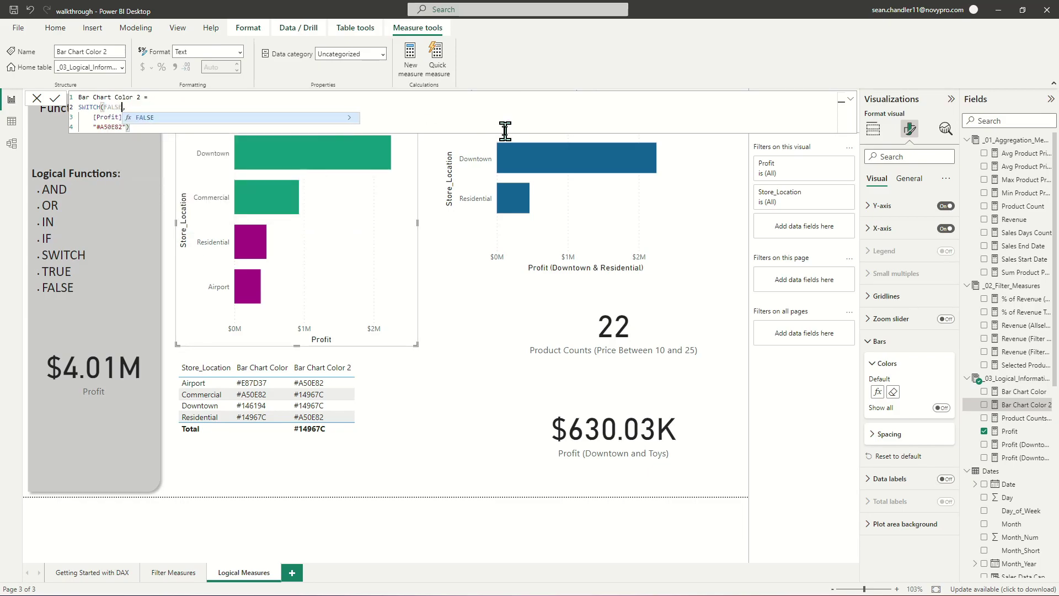
key("Tab")
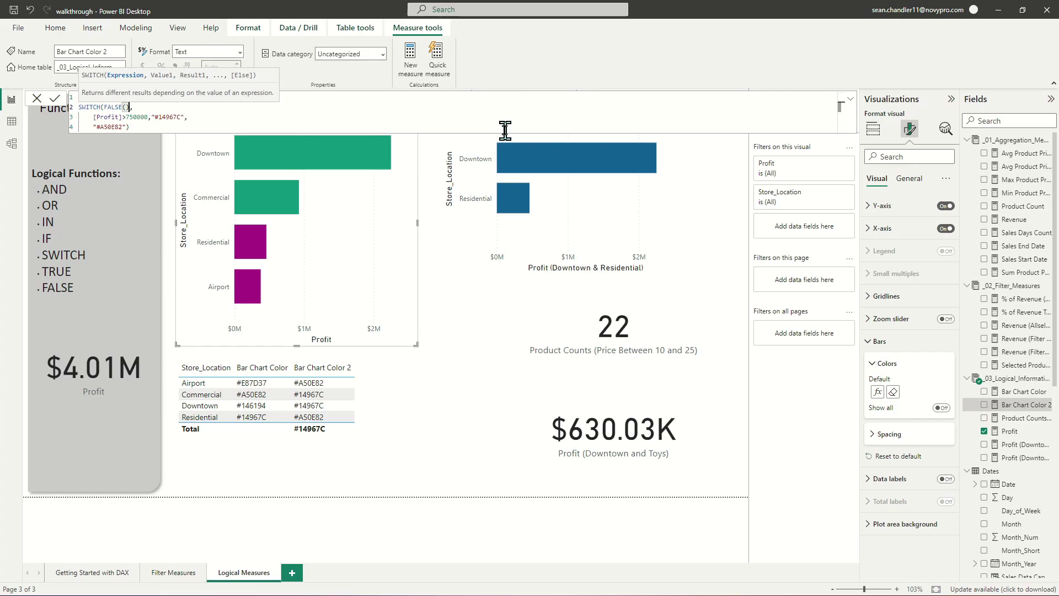
key("Return")
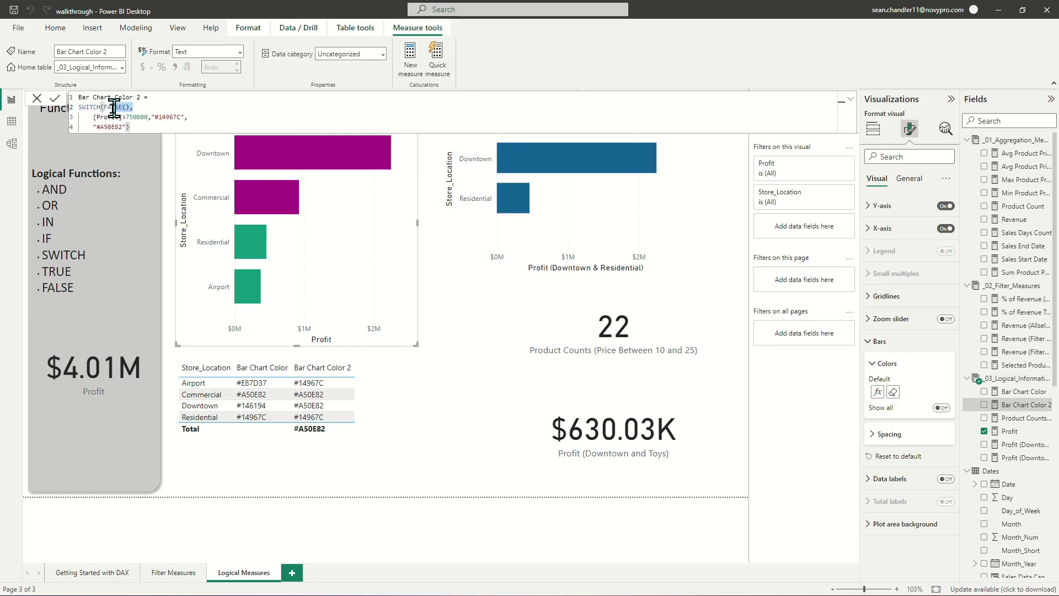
left_click_drag(103, 107, 134, 107)
type("TR")
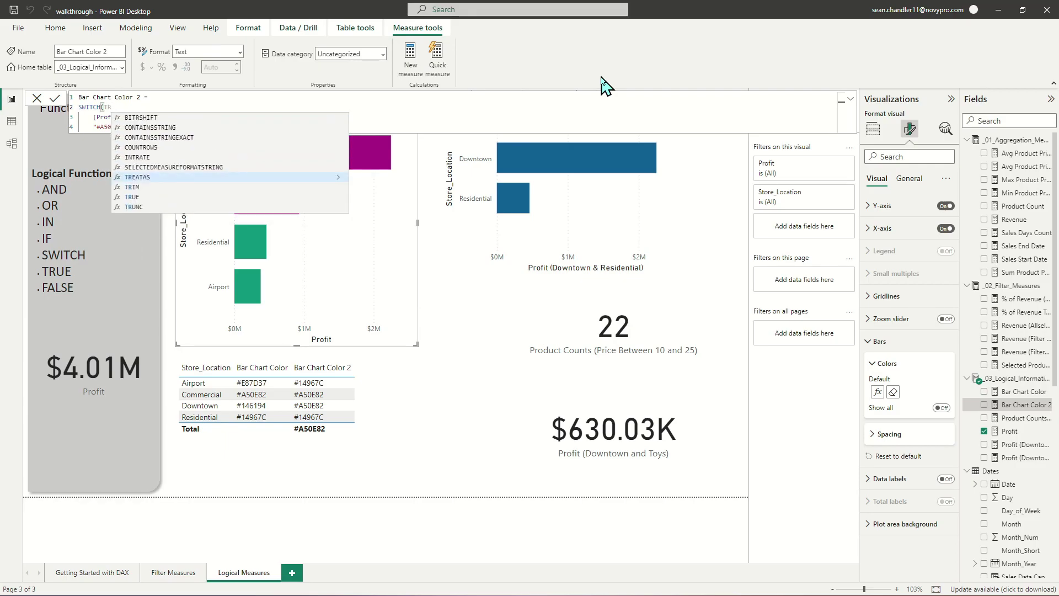
type("UE()")
left_click(169, 126)
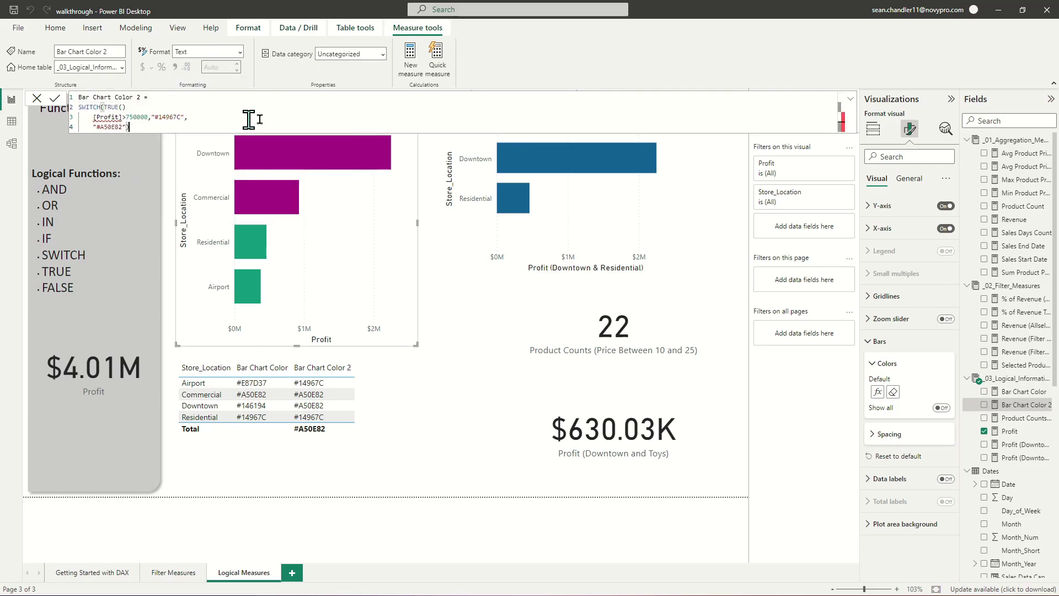
left_click(134, 106)
type(",")
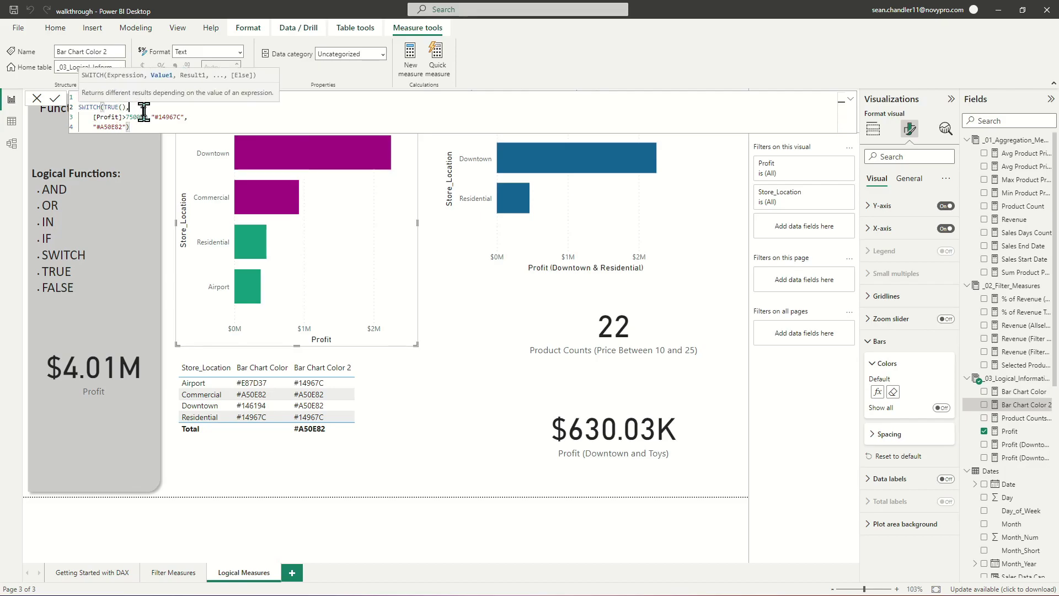
key("Return")
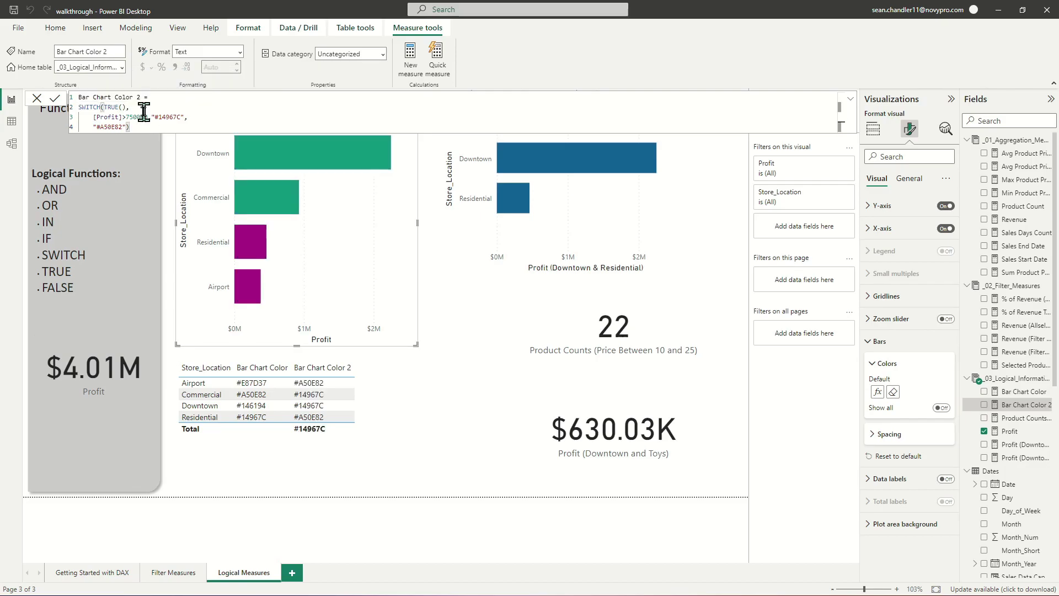
Expand the formula editor to full height, then collapse it back to one line
left_click(849, 99)
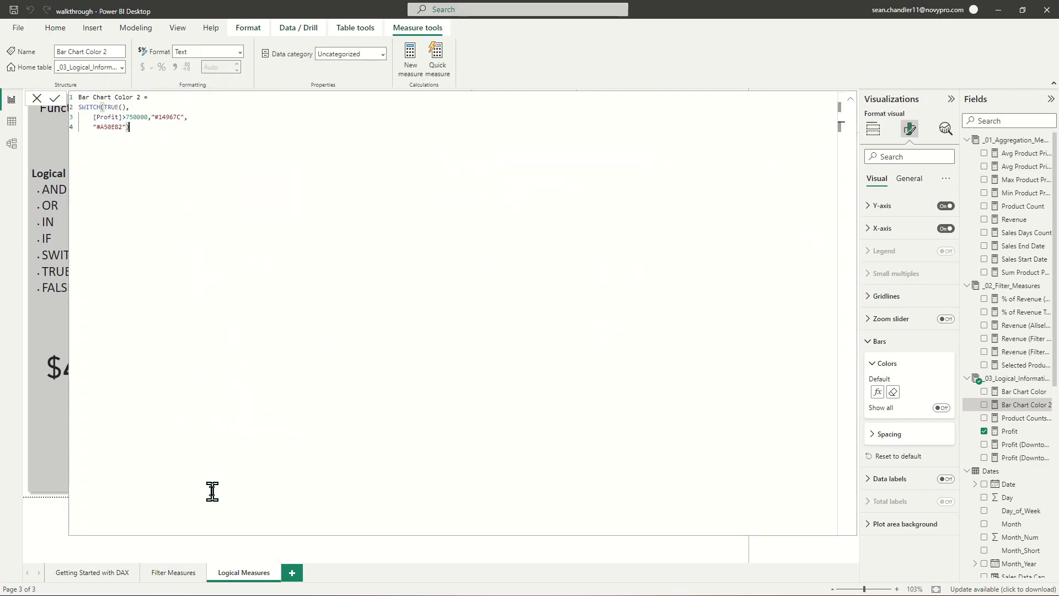
left_click(850, 99)
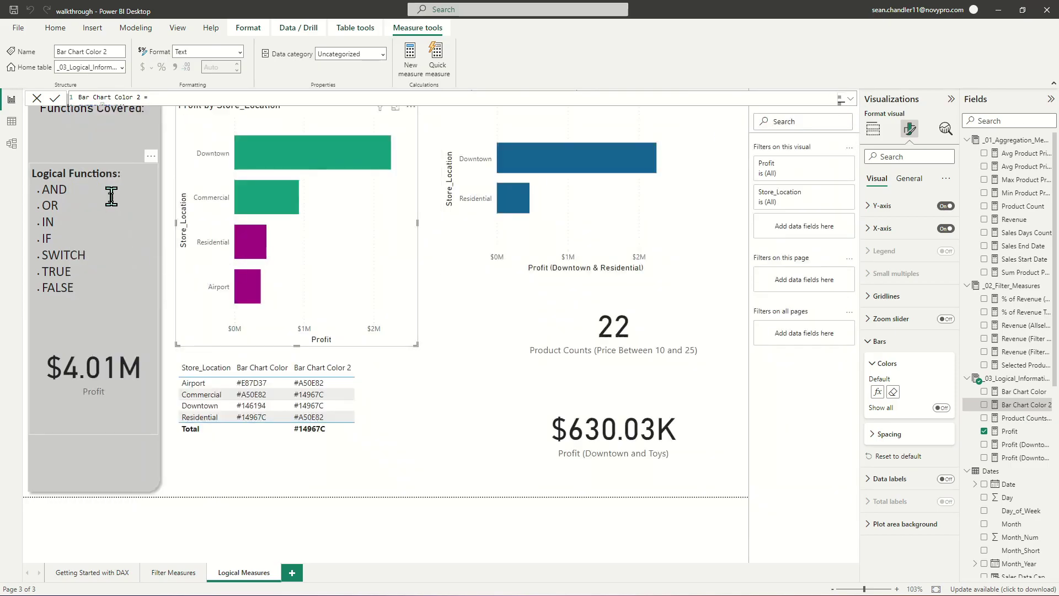
Nudge the grey Functions Covered panel slightly left on the Logical Measures page
left_click(181, 485)
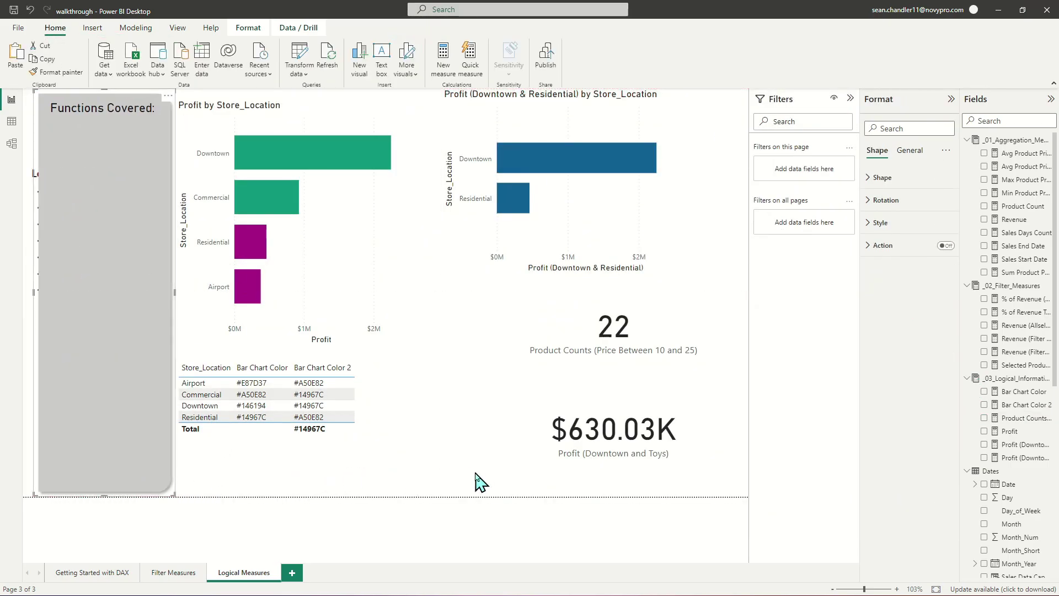
left_click(439, 499)
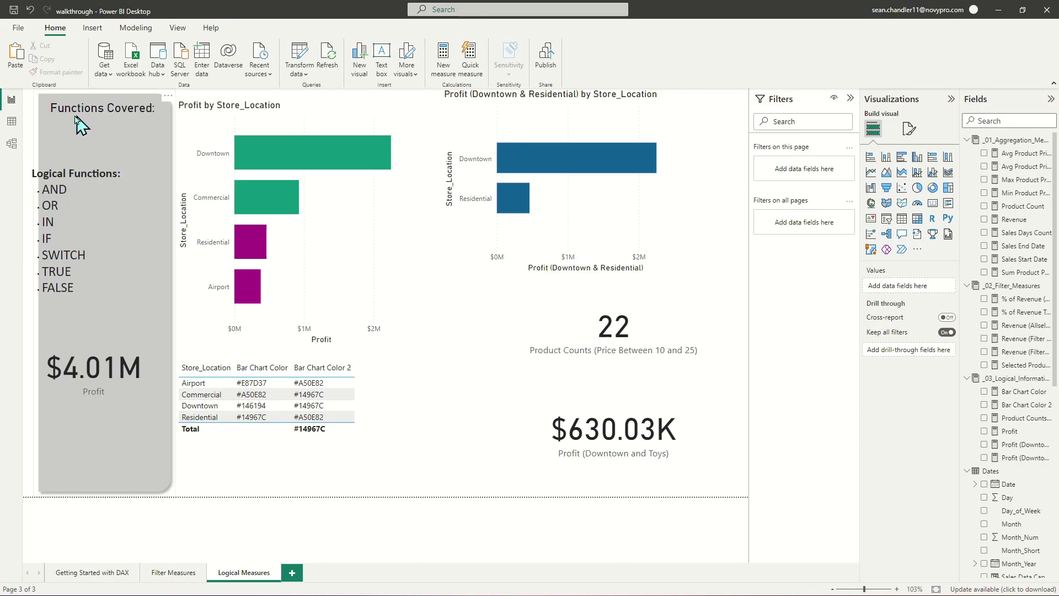
left_click_drag(77, 125, 66, 125)
left_click(449, 488)
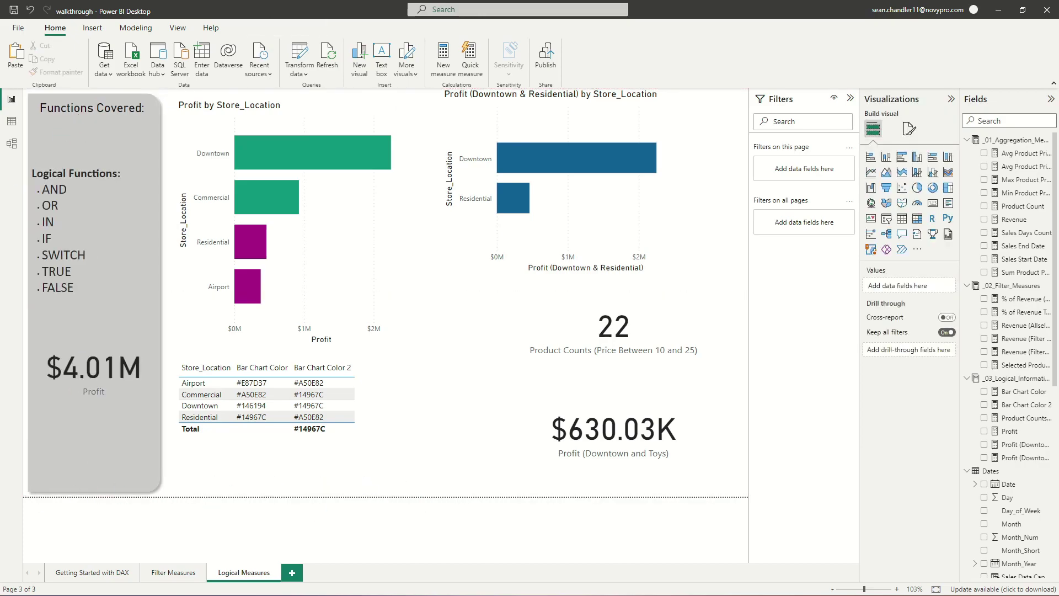